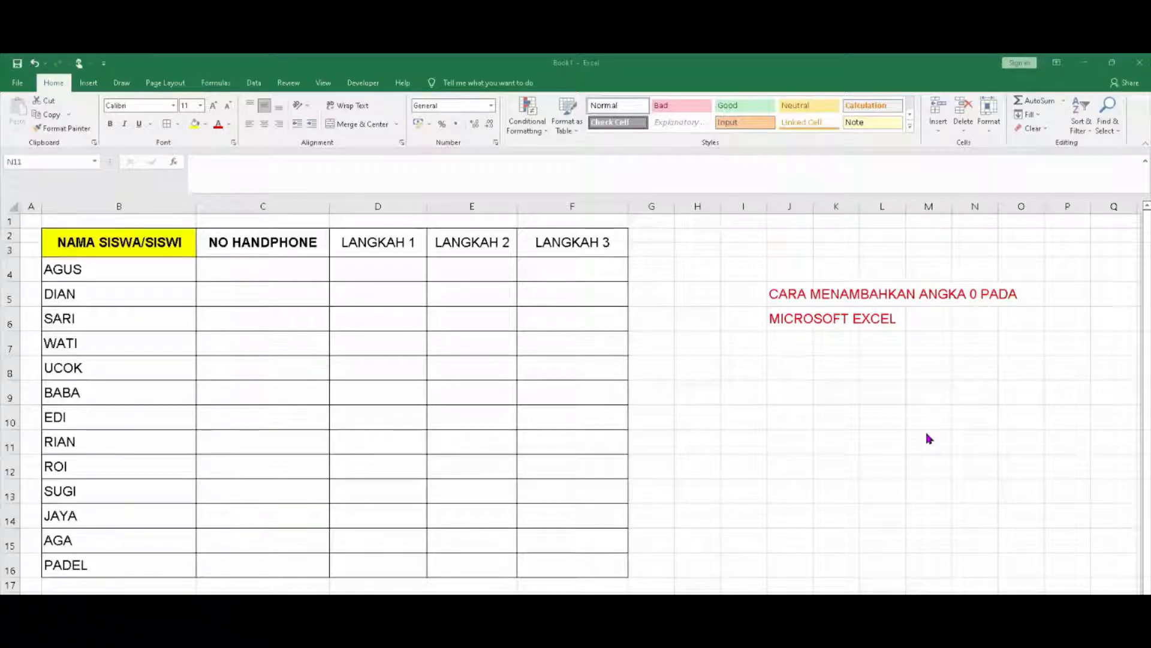
Go over the red 'CARA MENAMBAHKAN ANGKA 0 PADA' title lines beside the table
{"action": "left_click", "coordinate": [804, 297]}
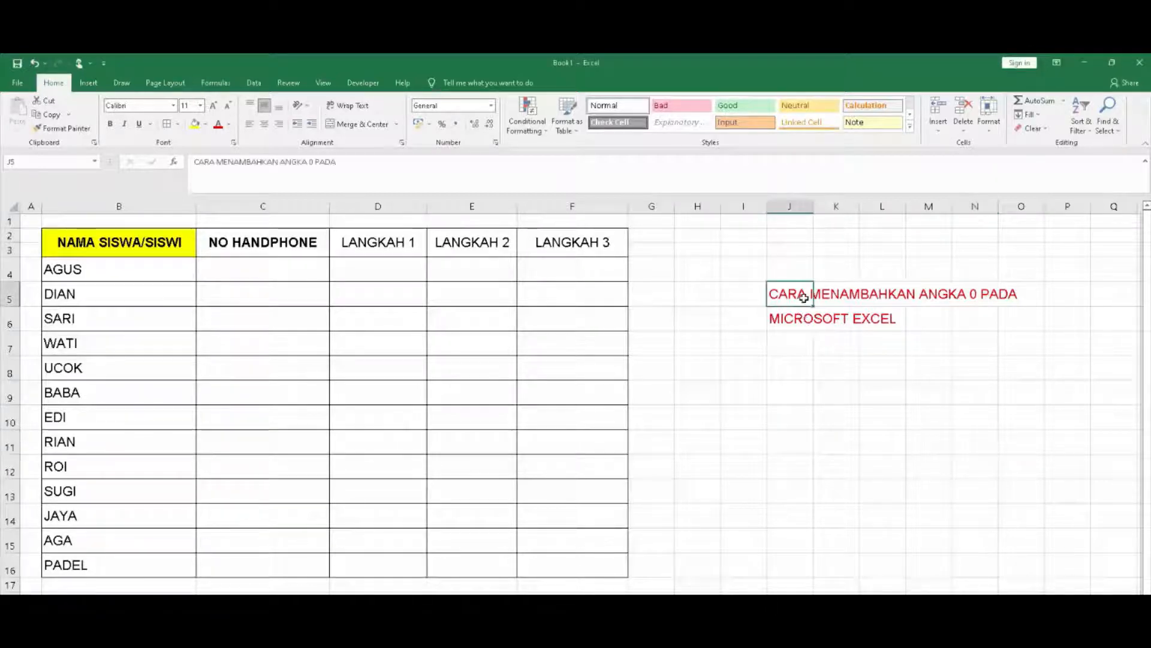
{"action": "left_click", "coordinate": [804, 321]}
{"action": "left_click", "coordinate": [799, 347]}
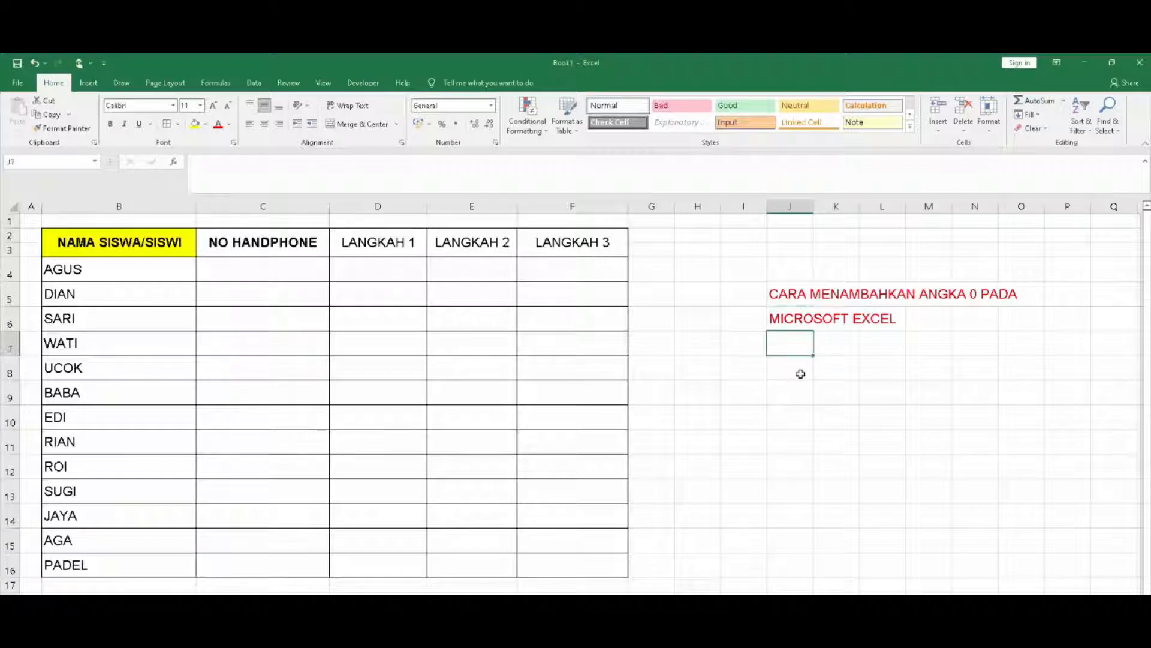
{"action": "left_click", "coordinate": [800, 374]}
{"action": "left_click", "coordinate": [801, 290]}
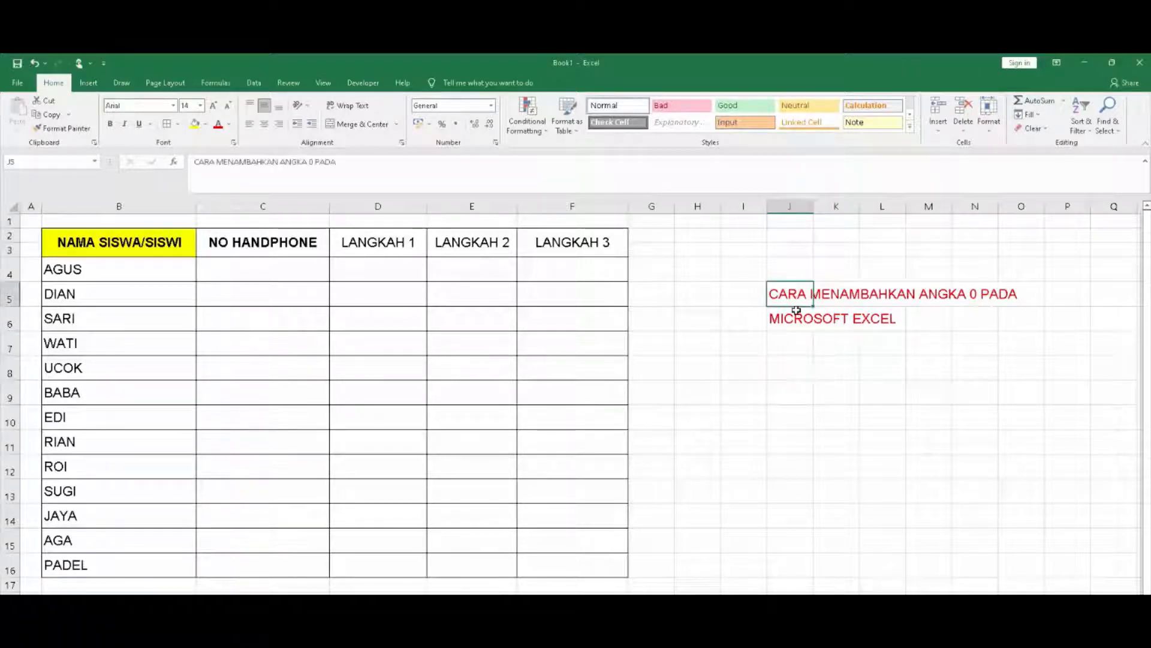
{"action": "left_click", "coordinate": [796, 311]}
{"action": "left_click", "coordinate": [795, 294]}
{"action": "left_click", "coordinate": [789, 322]}
{"action": "left_click", "coordinate": [796, 349]}
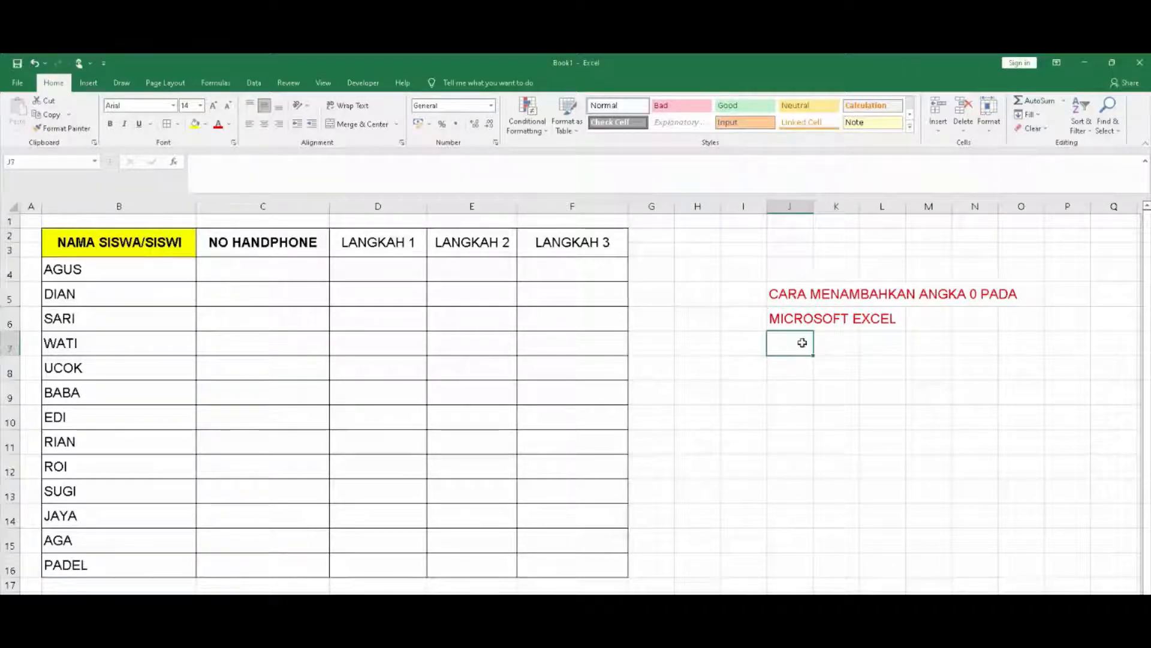
{"action": "left_click", "coordinate": [795, 369]}
{"action": "left_click", "coordinate": [784, 324]}
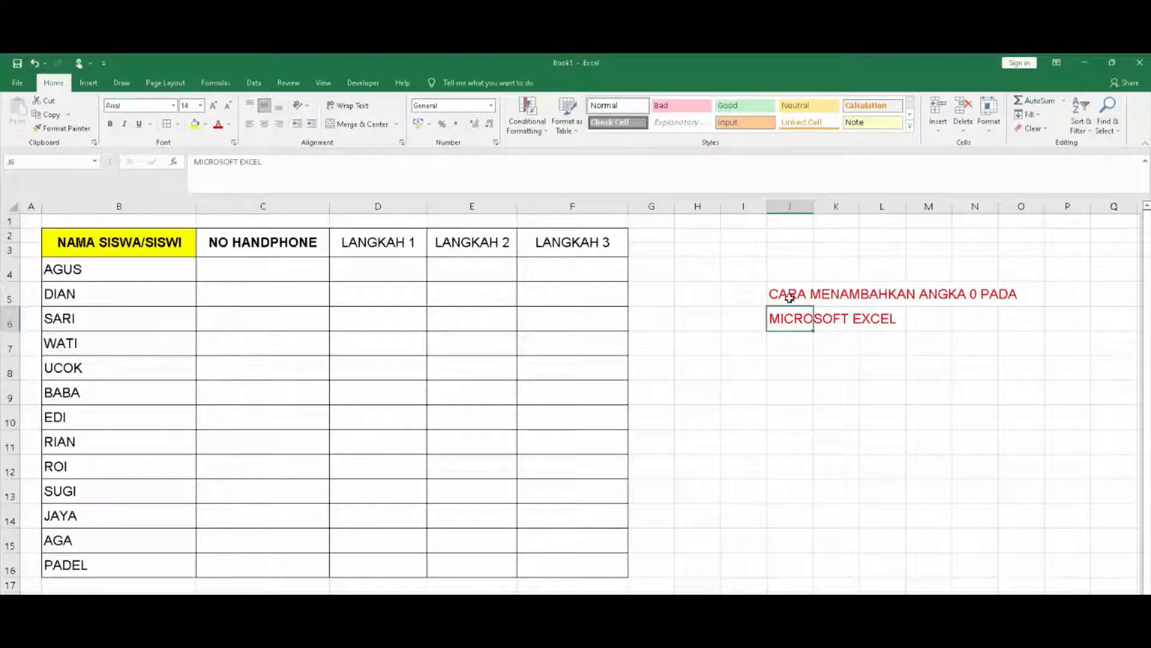
{"action": "left_click", "coordinate": [795, 300]}
{"action": "left_click", "coordinate": [770, 351]}
{"action": "left_click", "coordinate": [791, 390]}
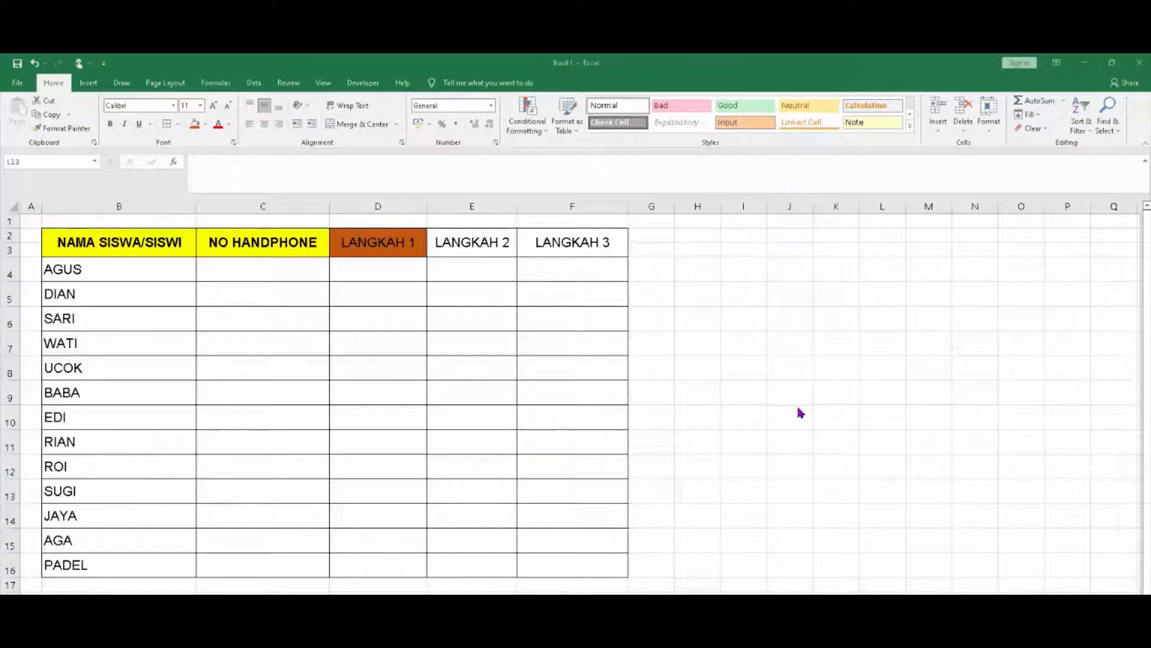
{"action": "left_click", "coordinate": [720, 389]}
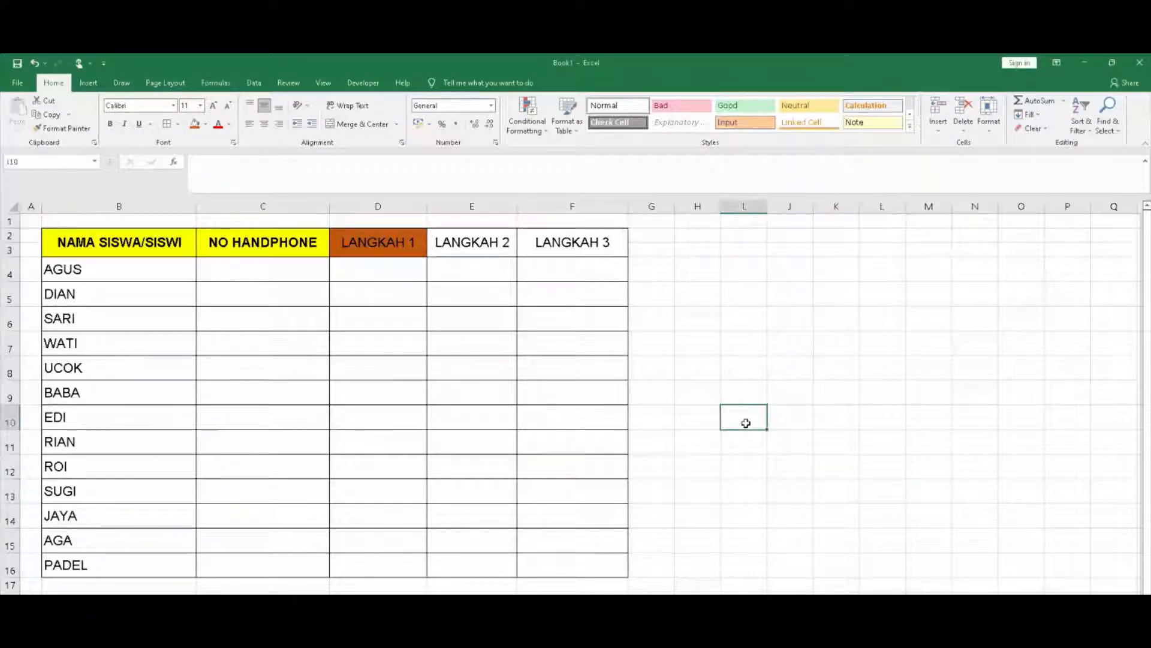
Run through the NAMA SISWA/SISWI header and the student names in column B
{"action": "left_click", "coordinate": [170, 242]}
{"action": "left_click", "coordinate": [170, 273]}
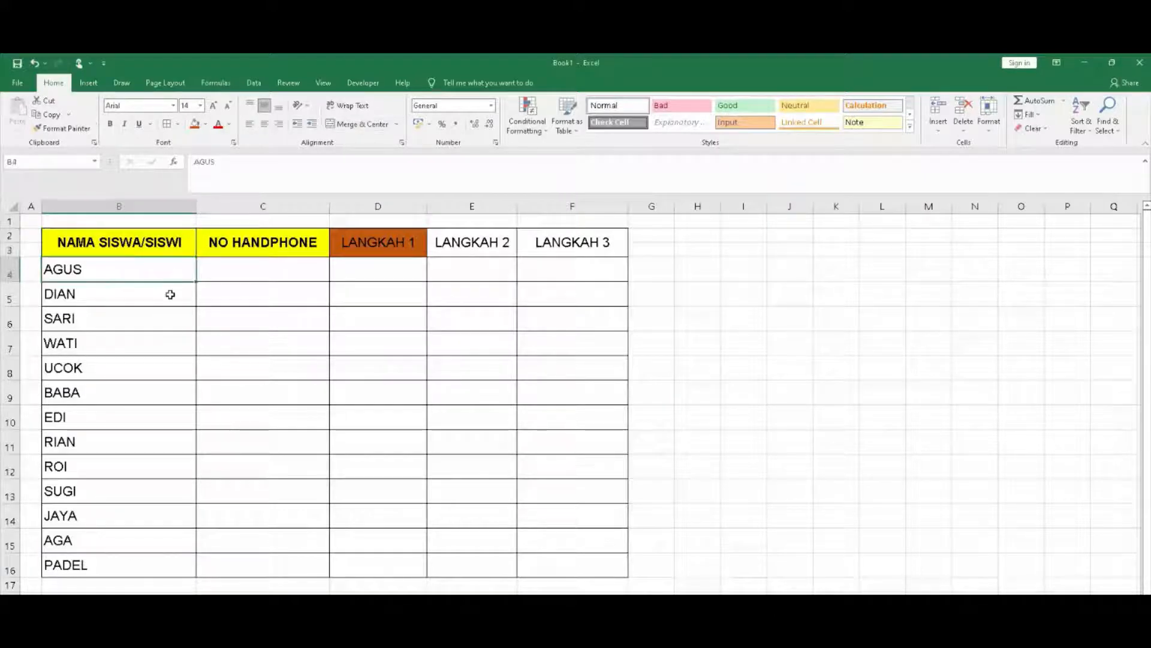
{"action": "left_click", "coordinate": [169, 293]}
{"action": "left_click", "coordinate": [150, 323]}
{"action": "left_click", "coordinate": [146, 351]}
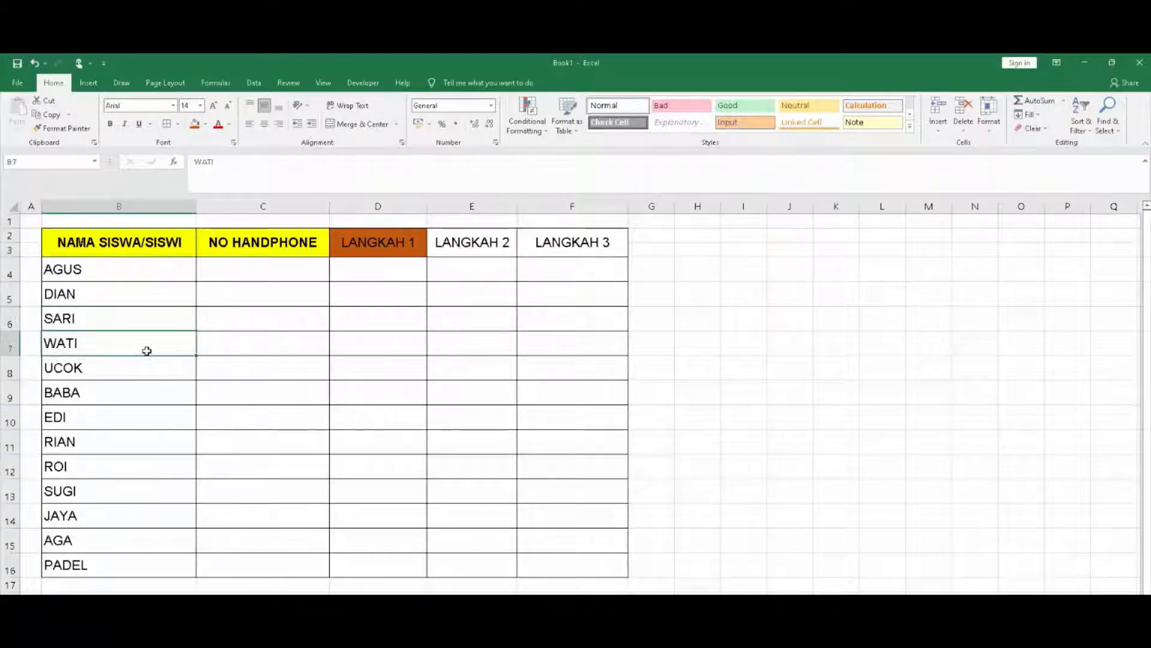
{"action": "left_click", "coordinate": [147, 375]}
{"action": "left_click", "coordinate": [145, 395]}
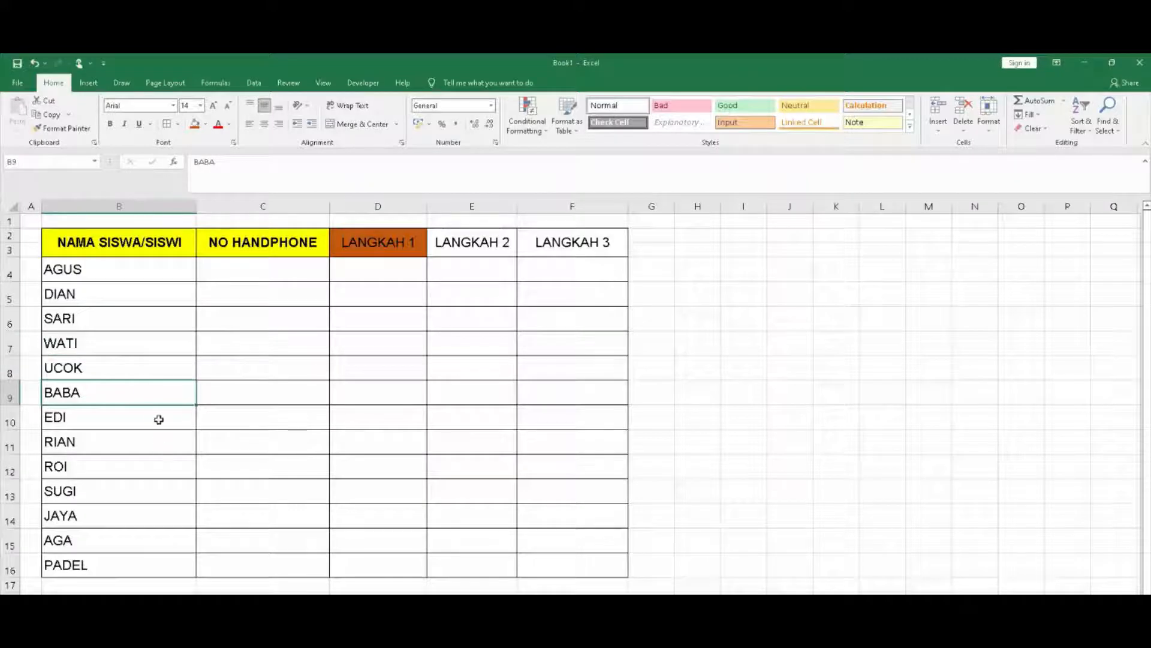
{"action": "left_click", "coordinate": [158, 419]}
Select the whole table area A1:G17, then clear the selection
{"action": "left_click_drag", "start_coordinate": [33, 223], "coordinate": [643, 585]}
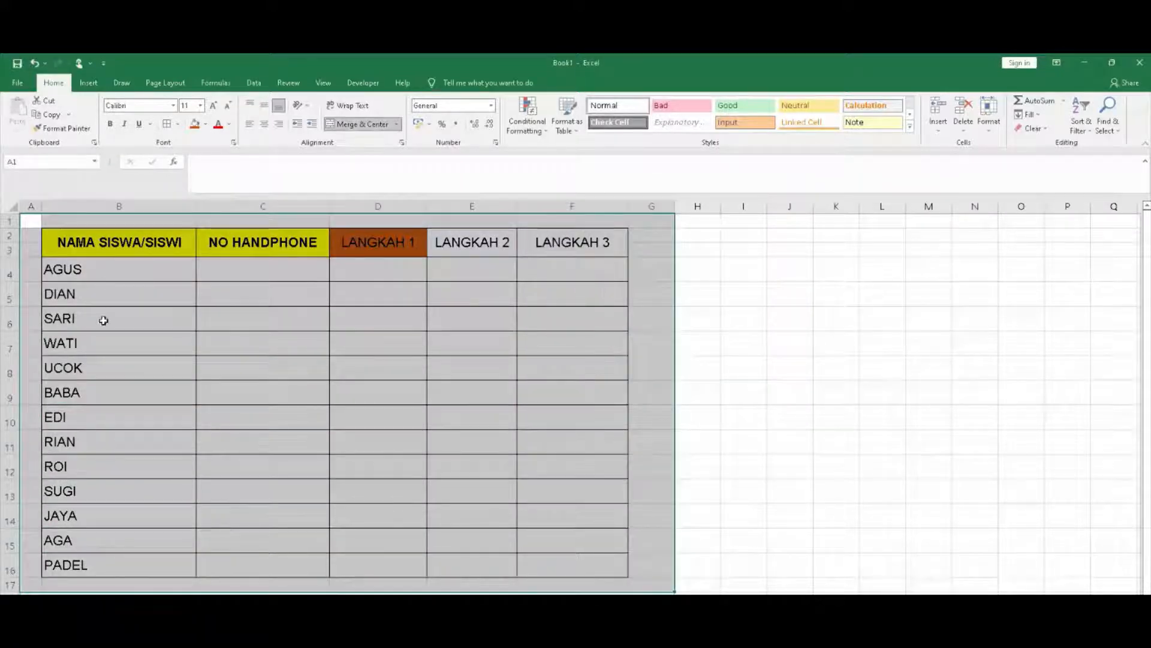
{"action": "left_click", "coordinate": [102, 322]}
{"action": "mouse_move", "coordinate": [26, 216]}
{"action": "left_mouse_down"}
{"action": "mouse_move", "coordinate": [519, 470]}
{"action": "mouse_move", "coordinate": [614, 588]}
{"action": "mouse_move", "coordinate": [641, 583]}
{"action": "left_mouse_up"}
{"action": "left_click", "coordinate": [783, 465]}
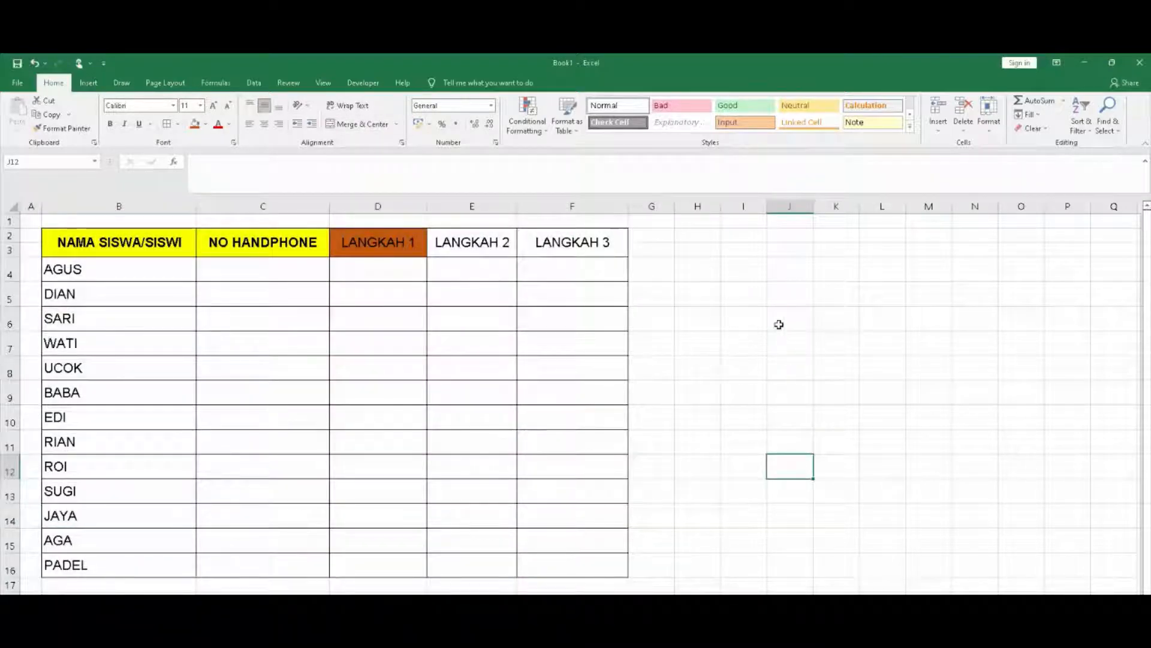
Move across the LANGKAH 1, 2 and 3 headers, ending on cell C4
{"action": "left_click", "coordinate": [388, 240]}
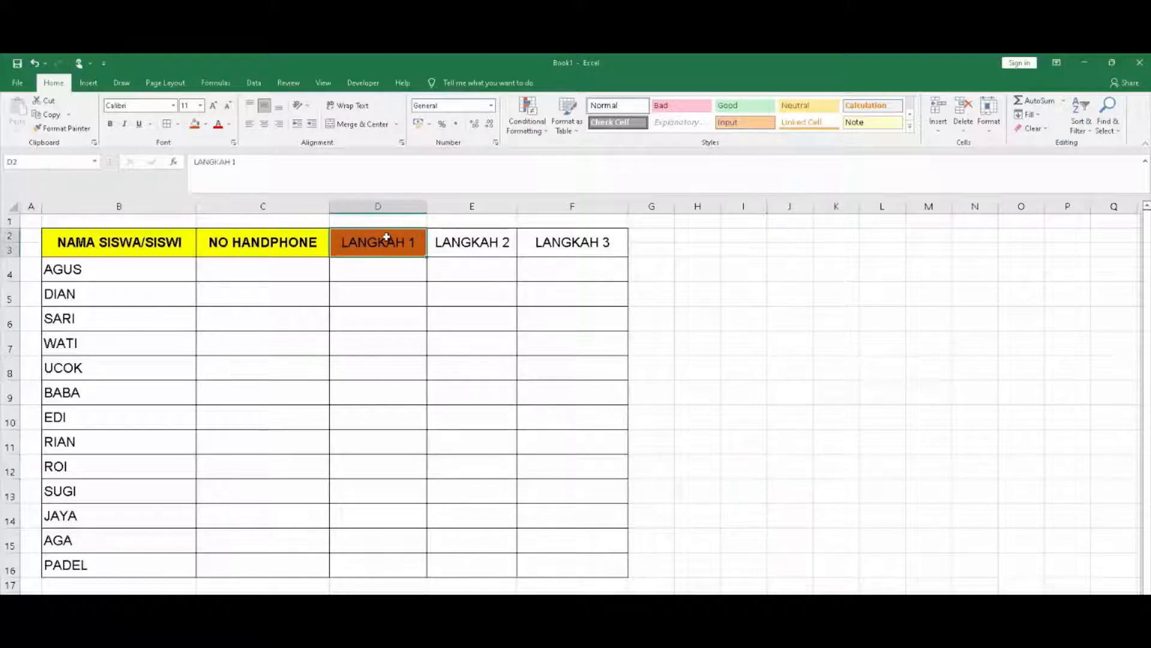
{"action": "left_click", "coordinate": [490, 243]}
{"action": "left_click", "coordinate": [580, 250]}
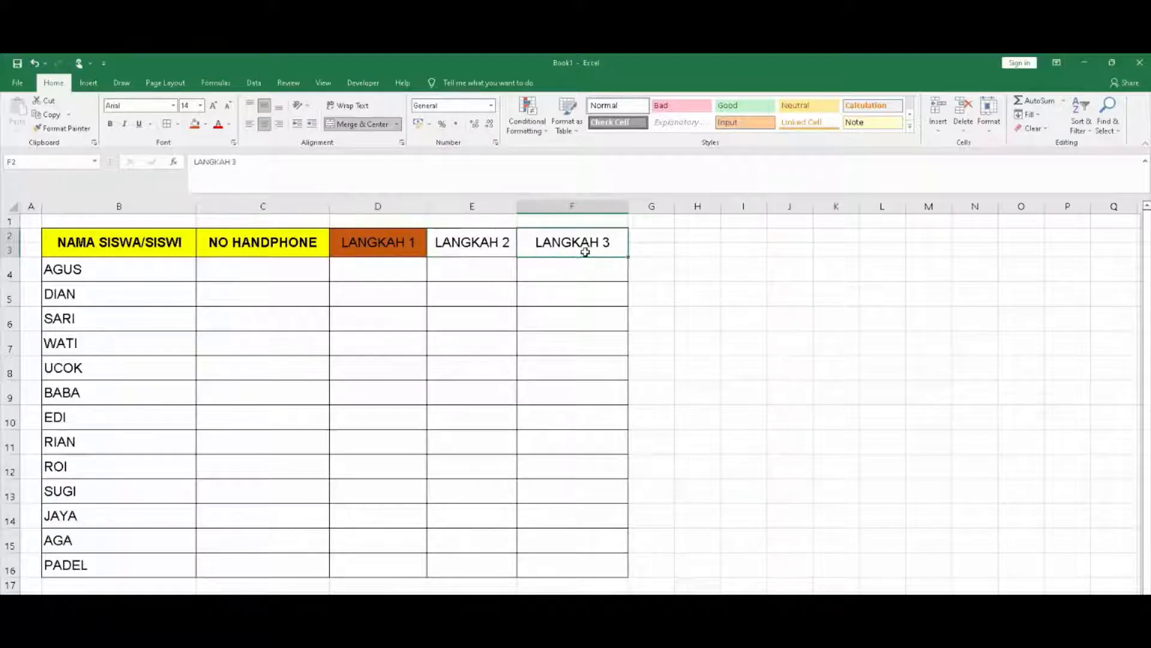
{"action": "left_click", "coordinate": [412, 238]}
{"action": "left_click", "coordinate": [443, 239]}
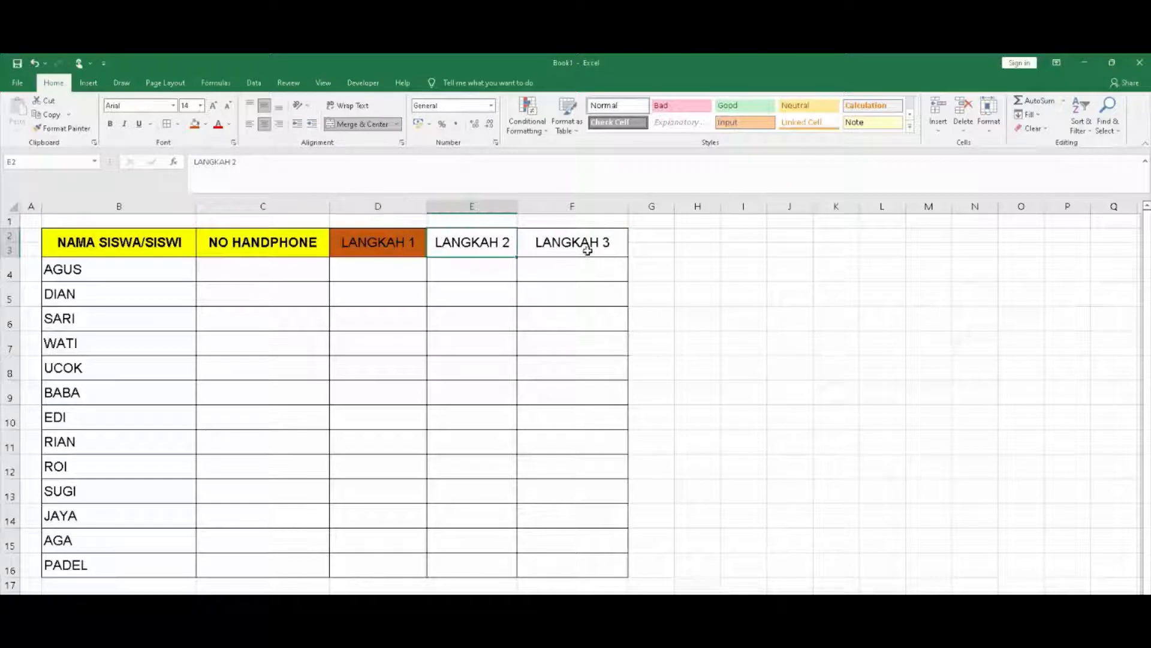
{"action": "left_click", "coordinate": [585, 246]}
{"action": "left_click", "coordinate": [415, 239]}
{"action": "left_click", "coordinate": [481, 246]}
{"action": "left_click", "coordinate": [540, 242]}
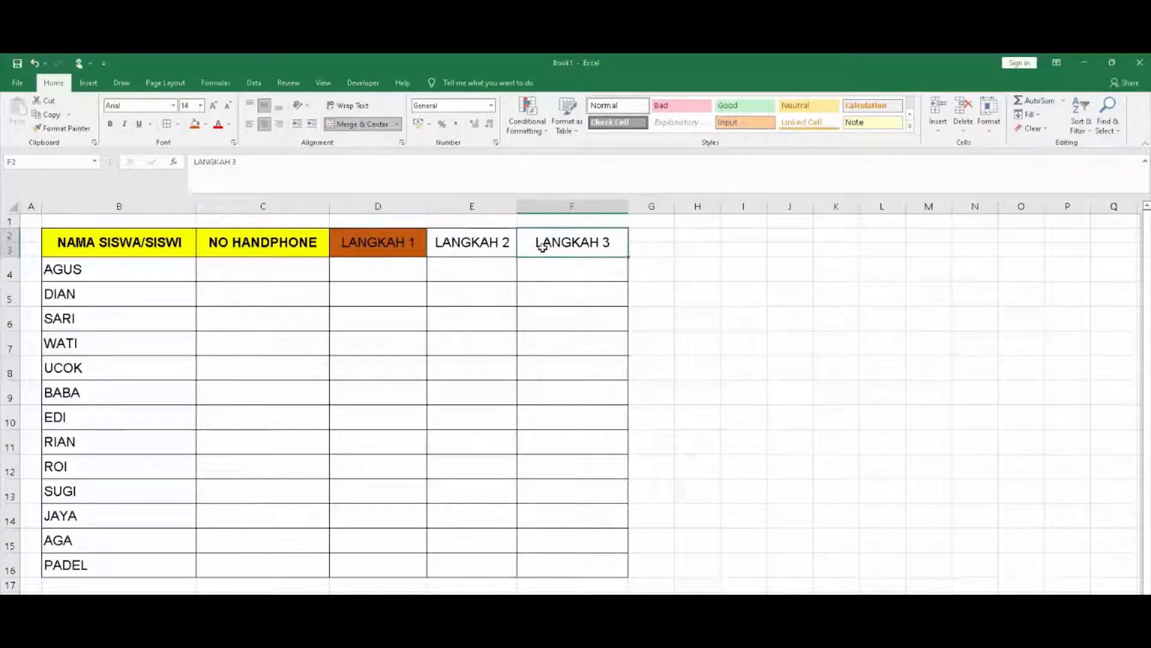
{"action": "left_click", "coordinate": [366, 236]}
{"action": "left_click", "coordinate": [264, 267]}
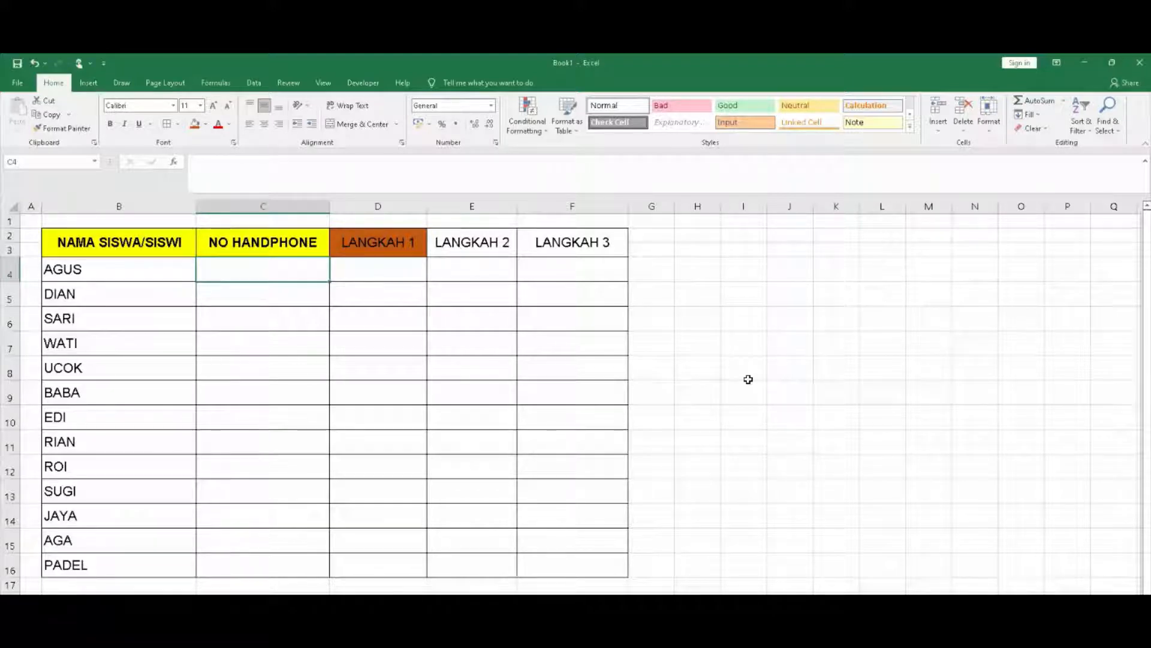
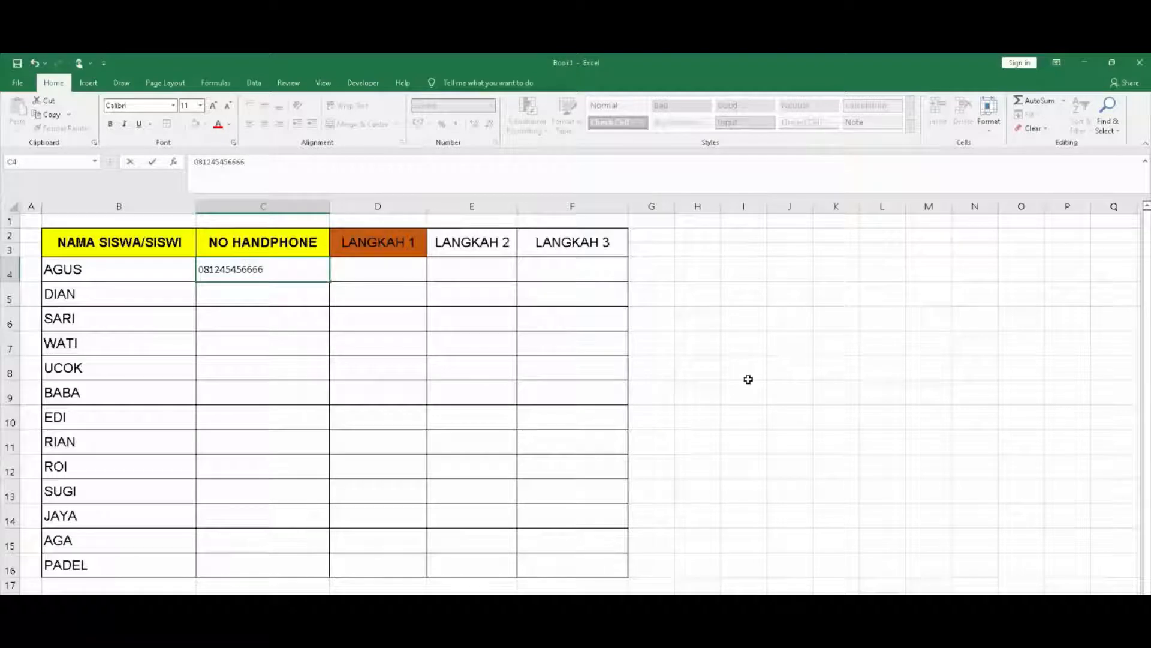
Enter the first student's 0-prefixed phone number in C4, then make C4:F16 size 18 and centred
{"action": "key", "text": "Return"}
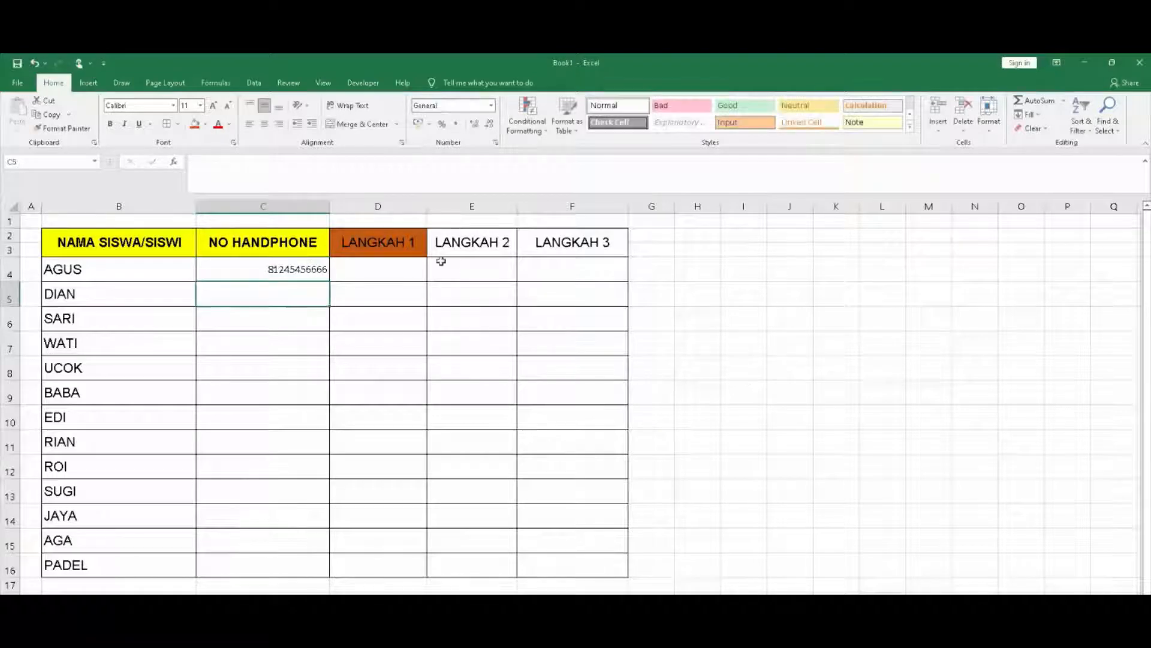
{"action": "left_click_drag", "start_coordinate": [288, 268], "coordinate": [609, 568]}
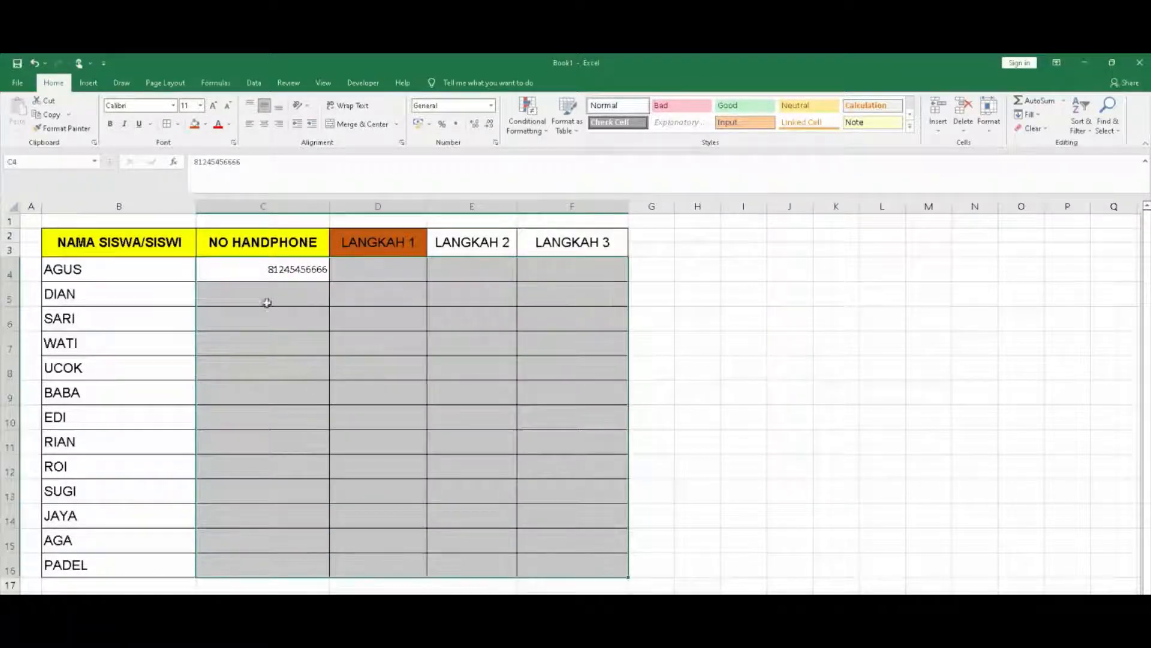
{"action": "left_click", "coordinate": [200, 106]}
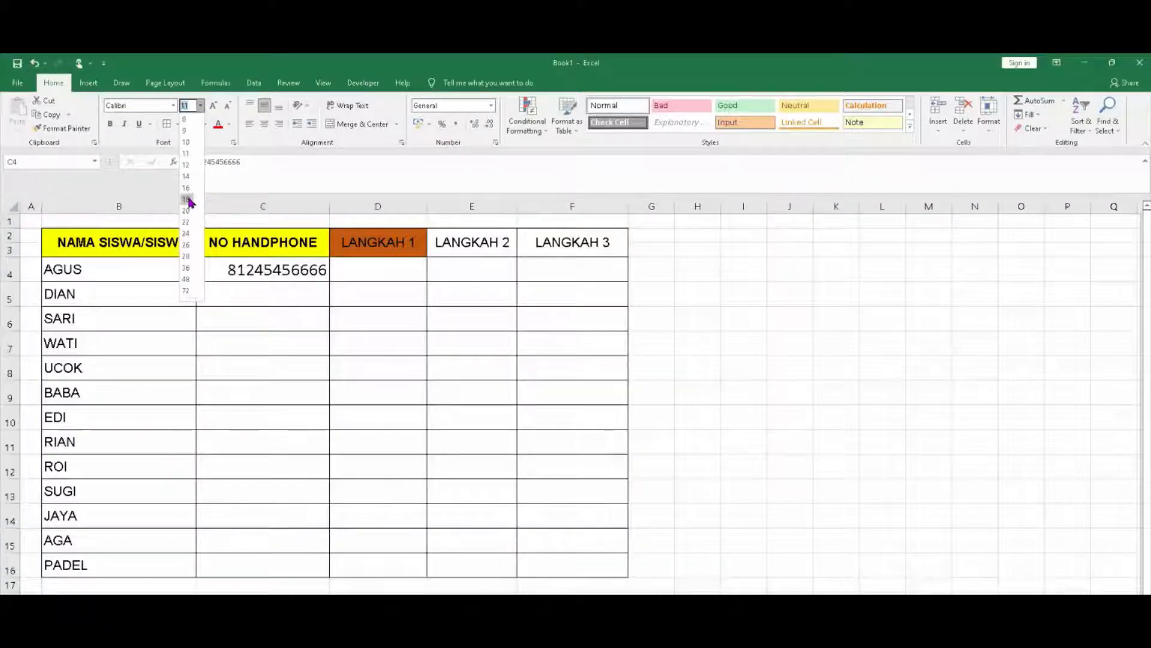
{"action": "left_click", "coordinate": [190, 202]}
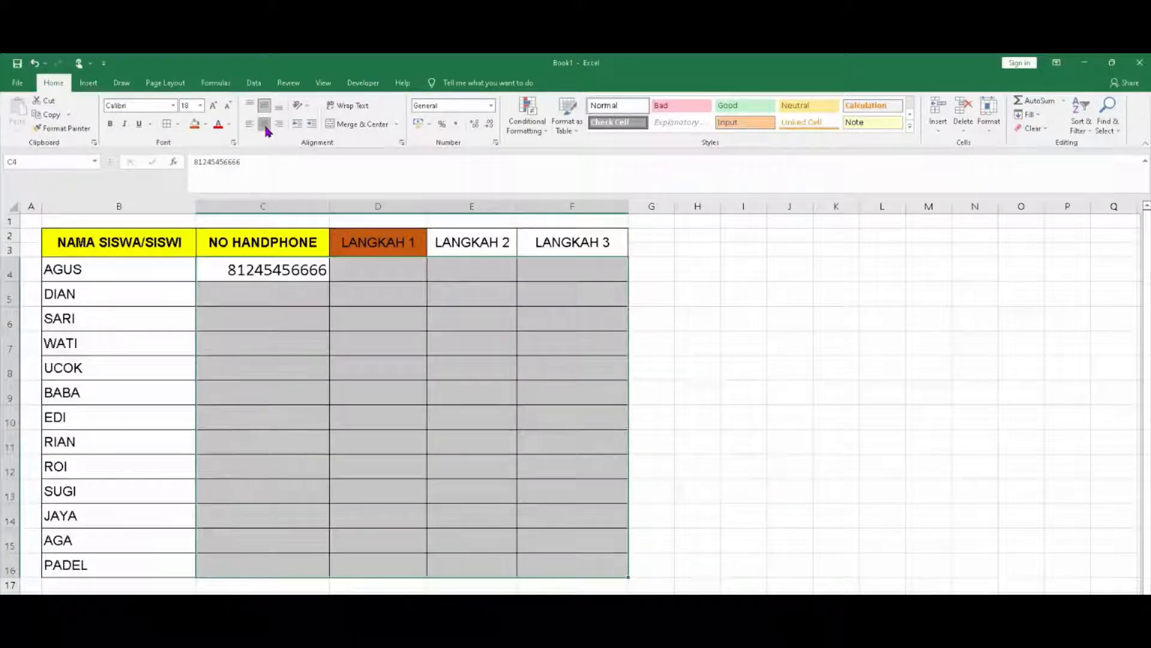
{"action": "left_click", "coordinate": [264, 123]}
{"action": "left_click", "coordinate": [264, 273]}
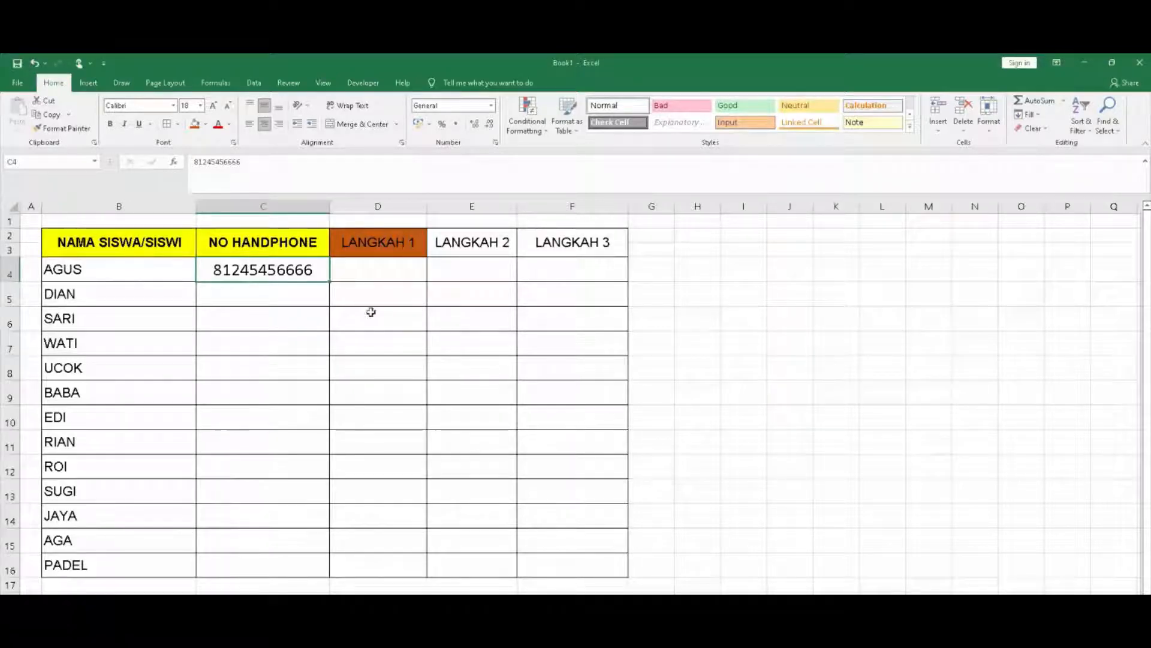
Point out that C4's number lost its leading zero, then delete it from C4
{"action": "left_click", "coordinate": [282, 291]}
{"action": "left_click", "coordinate": [283, 271]}
{"action": "left_click", "coordinate": [293, 294]}
{"action": "left_click", "coordinate": [293, 272]}
{"action": "left_click", "coordinate": [292, 293]}
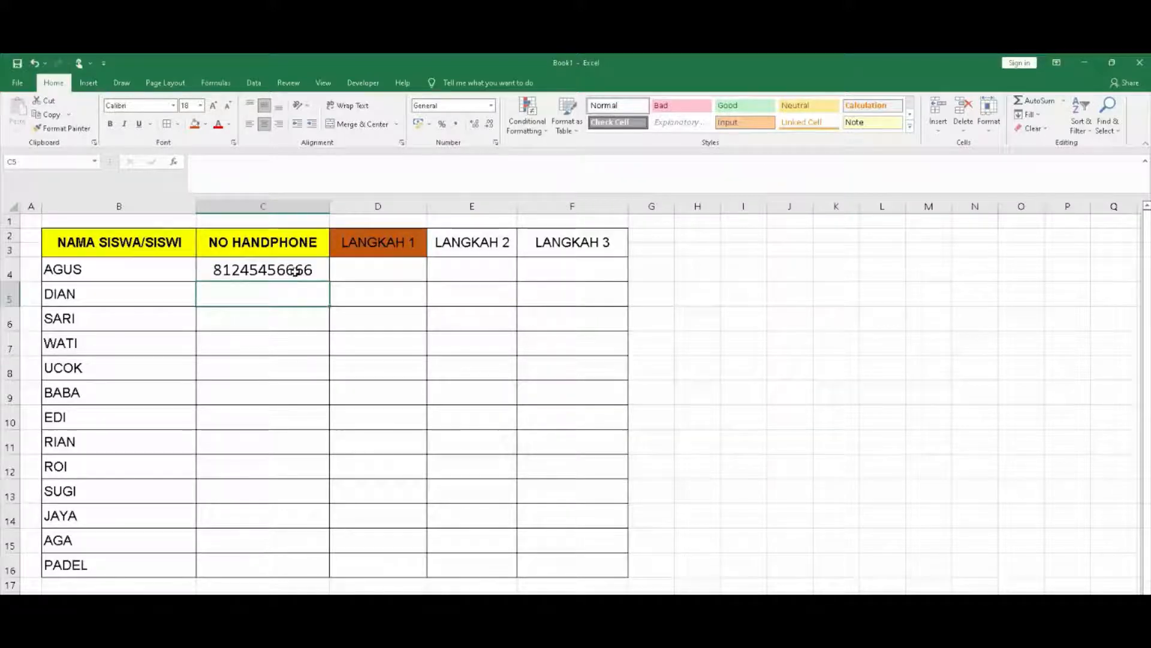
{"action": "left_click", "coordinate": [295, 272]}
{"action": "left_click", "coordinate": [297, 299]}
{"action": "left_click", "coordinate": [303, 270]}
{"action": "left_click", "coordinate": [304, 292]}
{"action": "left_click", "coordinate": [309, 269]}
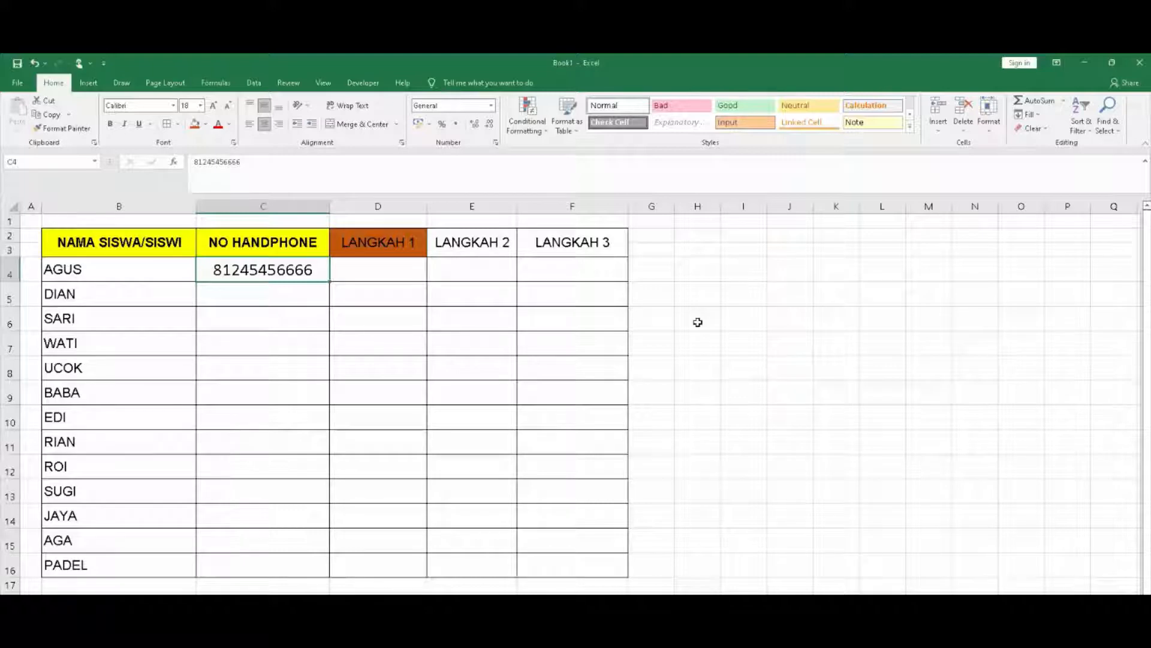
{"action": "left_click", "coordinate": [650, 425]}
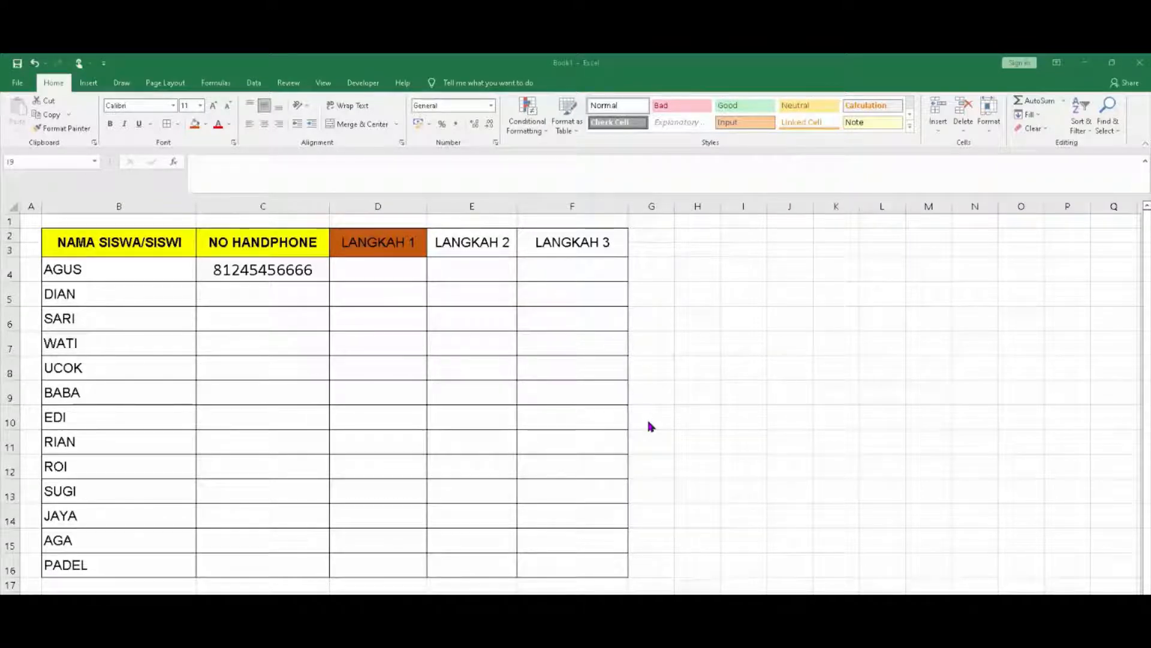
{"action": "left_click", "coordinate": [671, 397]}
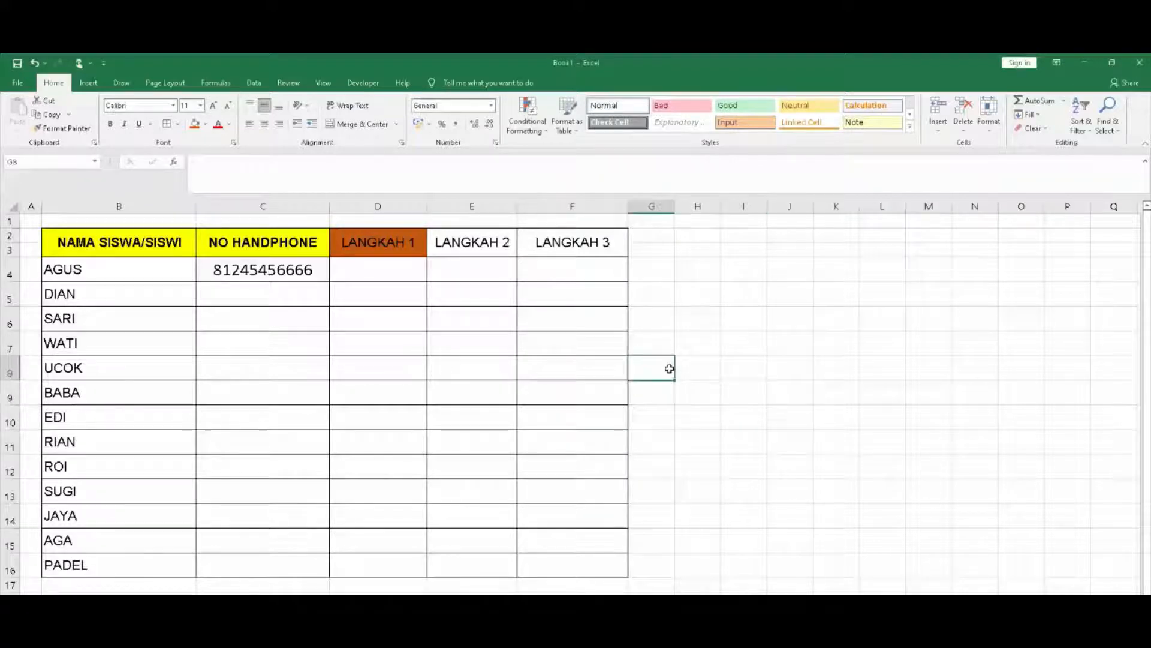
{"action": "left_click", "coordinate": [220, 269]}
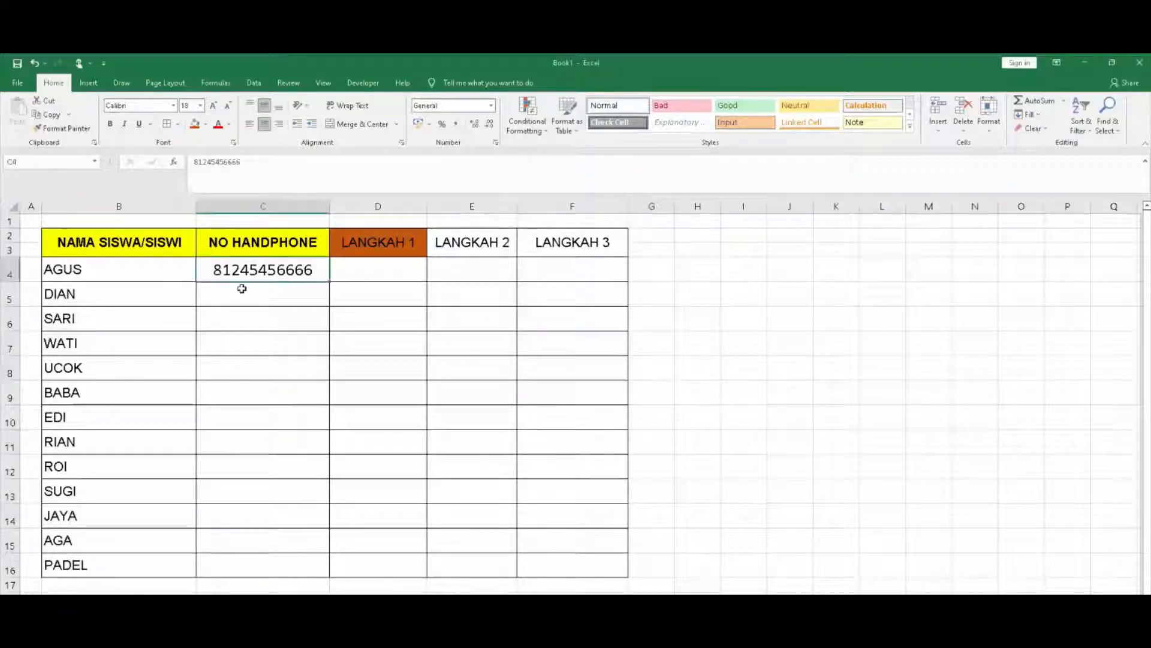
{"action": "key", "text": "Delete"}
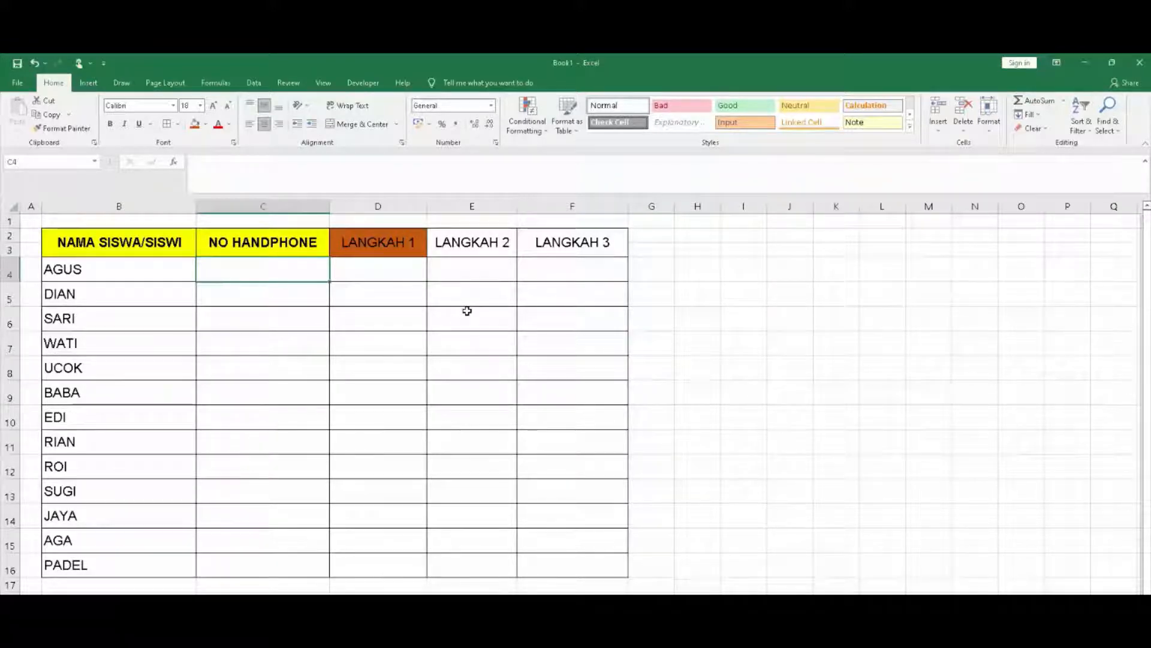
Enter the first phone number in C4 with a leading apostrophe so the 0 stays, then reselect C4
{"action": "type", "text": "'"}
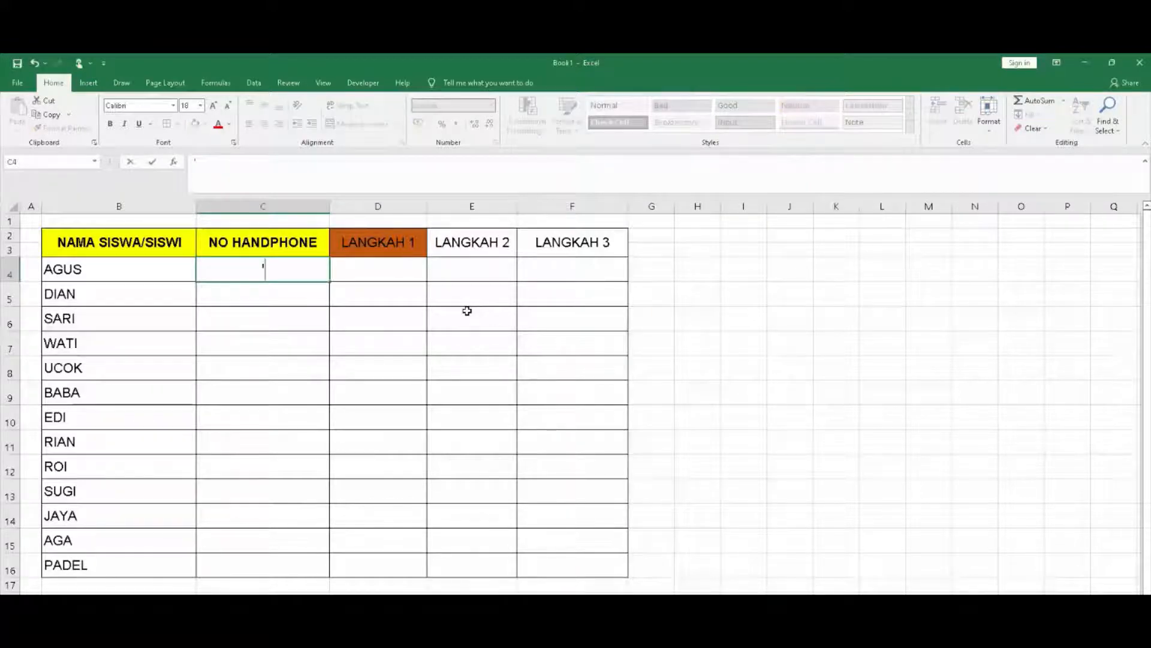
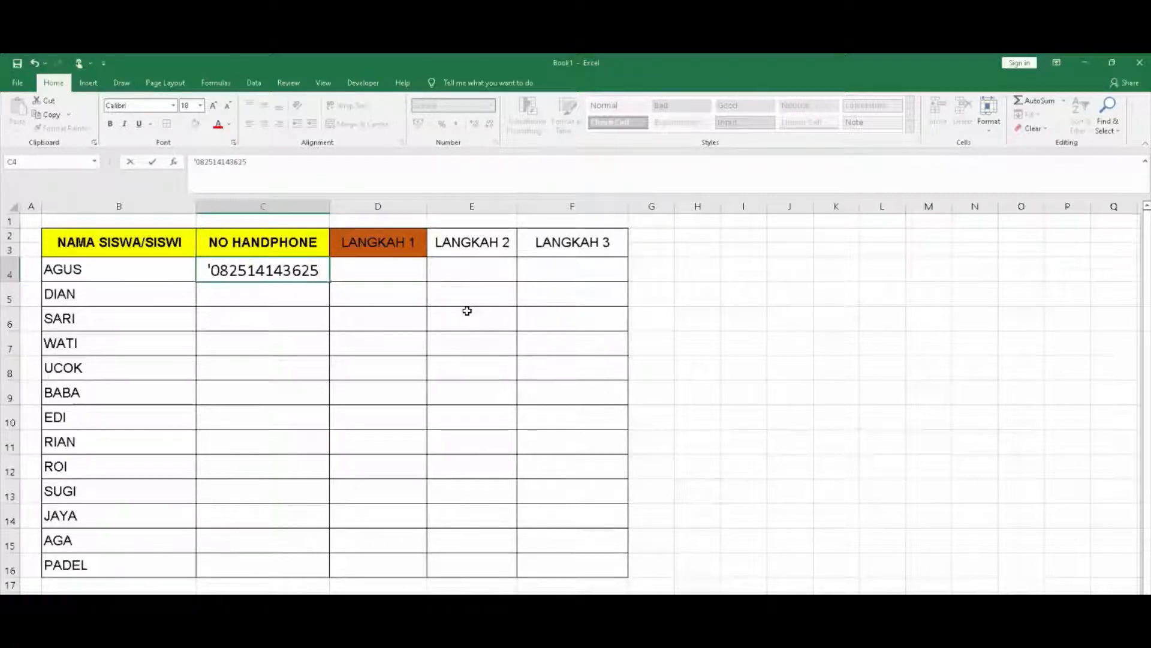
{"action": "key", "text": "Return"}
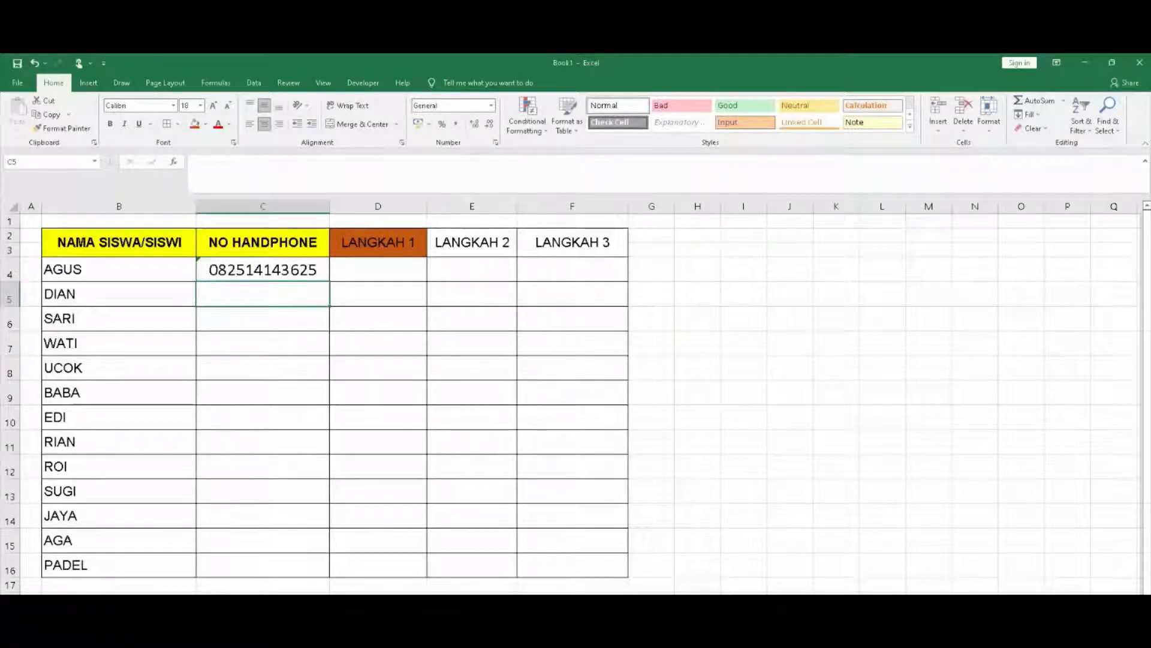
{"action": "scroll", "coordinate": [372, 395], "scroll_direction": "up", "scroll_amount": 1}
{"action": "scroll", "coordinate": [888, 459], "scroll_direction": "up", "scroll_amount": 1}
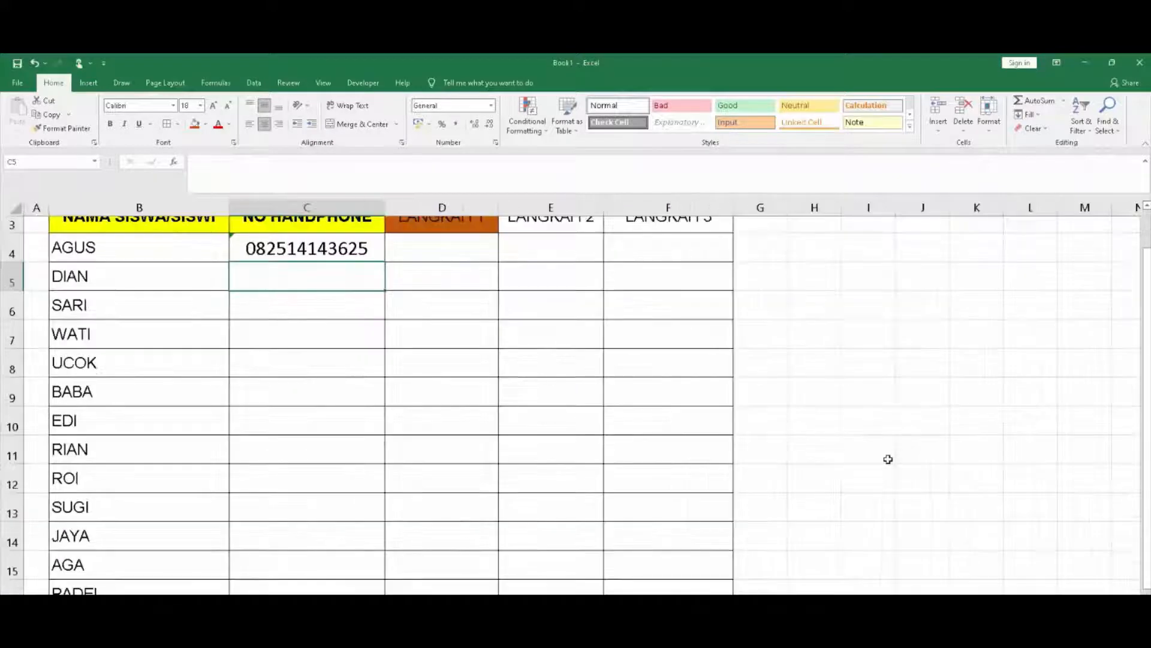
{"action": "scroll", "coordinate": [889, 459], "scroll_direction": "up", "scroll_amount": 1}
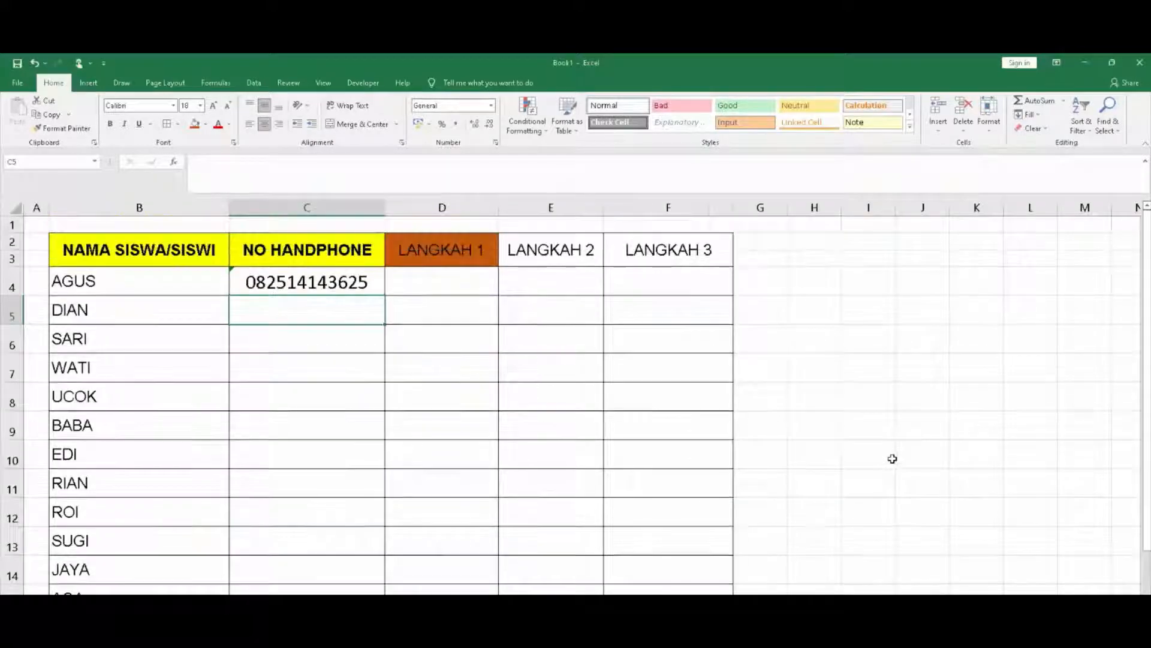
{"action": "left_click", "coordinate": [325, 289]}
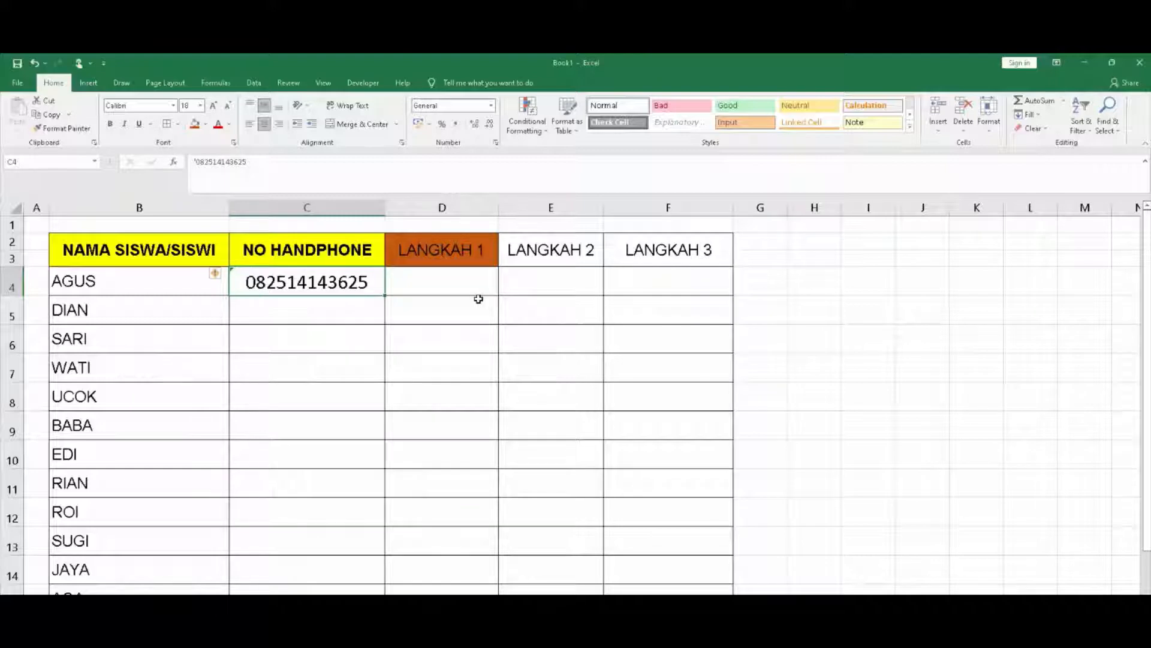
{"action": "scroll", "coordinate": [618, 429], "scroll_direction": "up", "scroll_amount": 4}
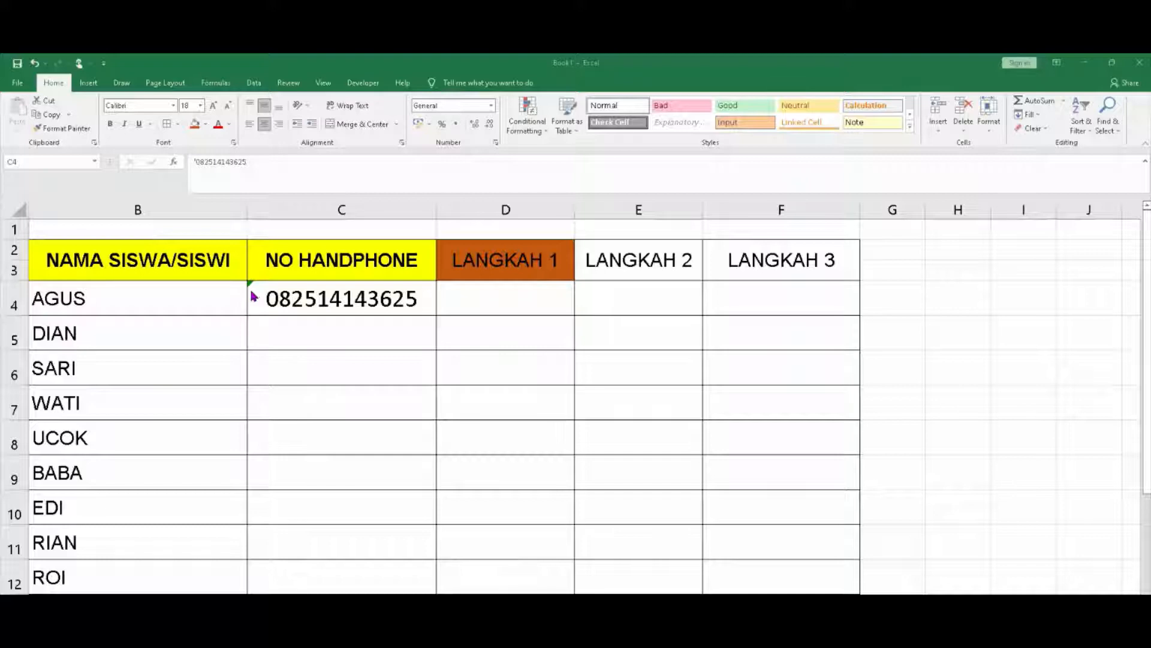
Select C4 and open its warning smart-tag error-checking menu
{"action": "left_click", "coordinate": [249, 289]}
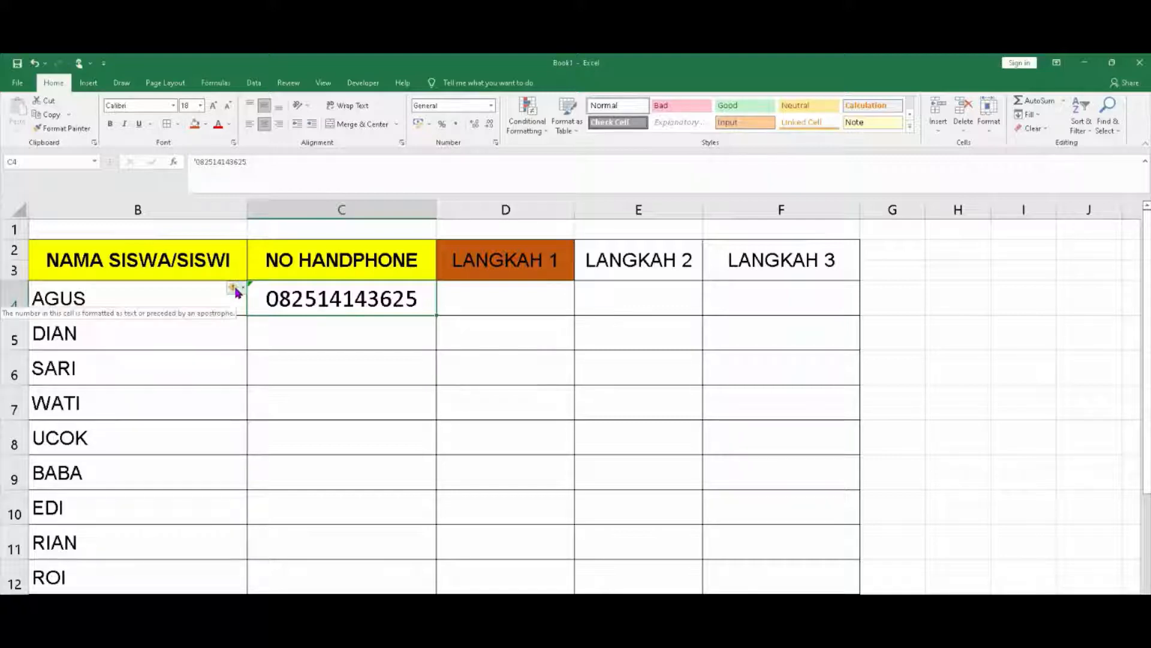
{"action": "left_click", "coordinate": [236, 290]}
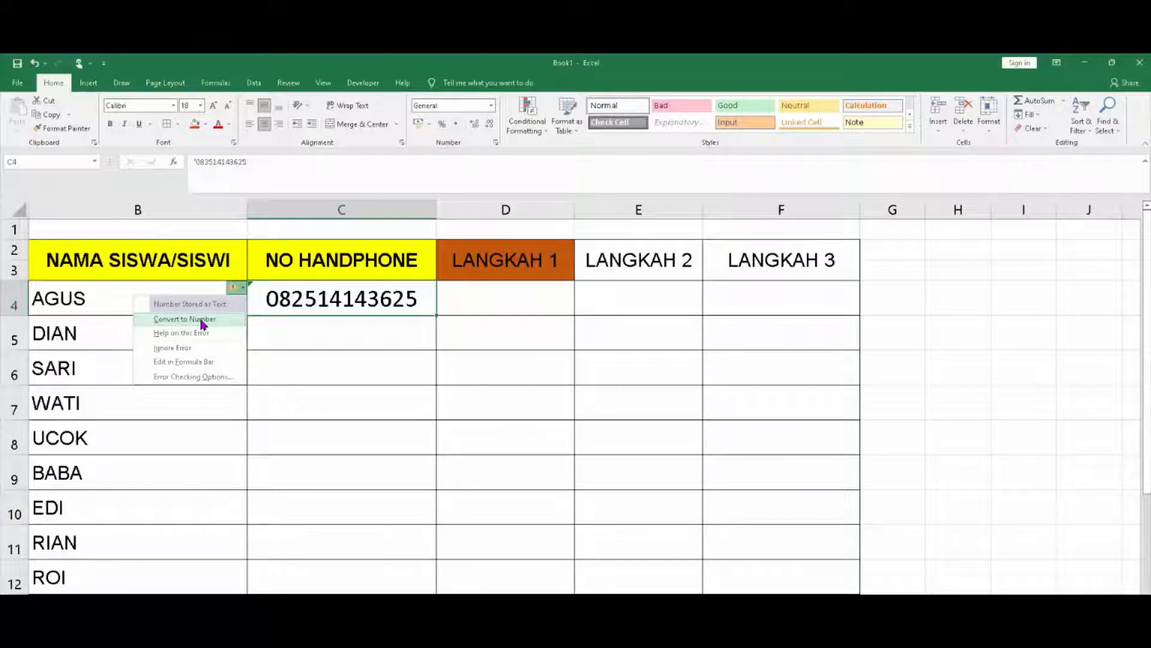
Choose Convert to Number, undo it with Ctrl+Z to restore the zero, and reopen the smart-tag menu
{"action": "left_click", "coordinate": [203, 324]}
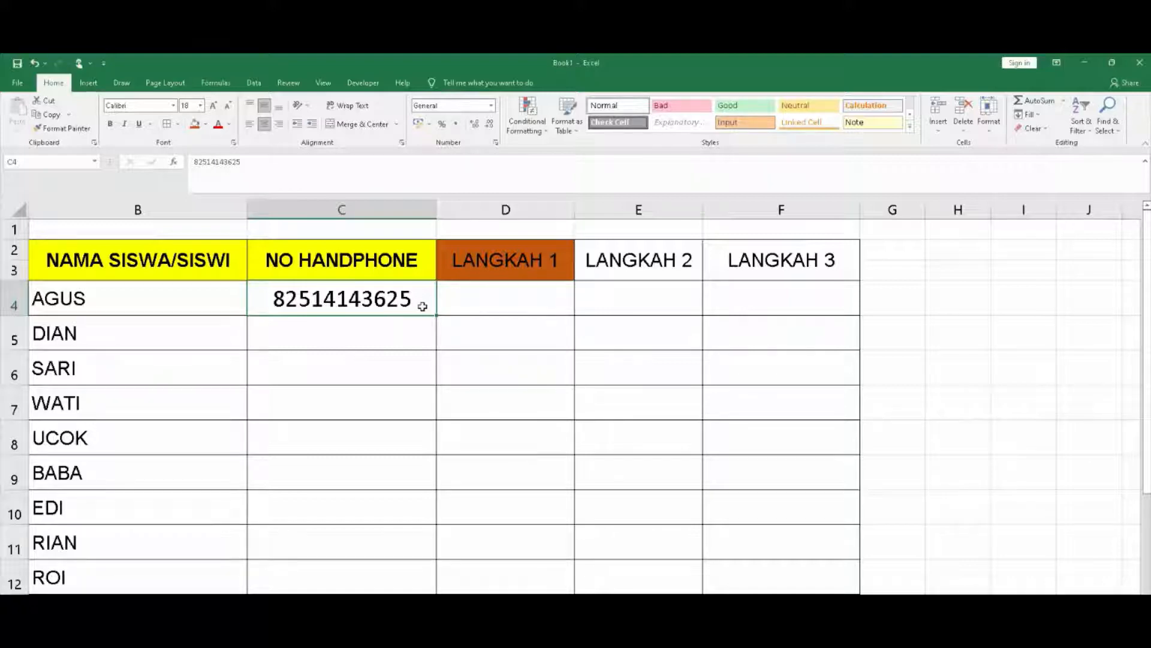
{"action": "key", "text": "ctrl+z"}
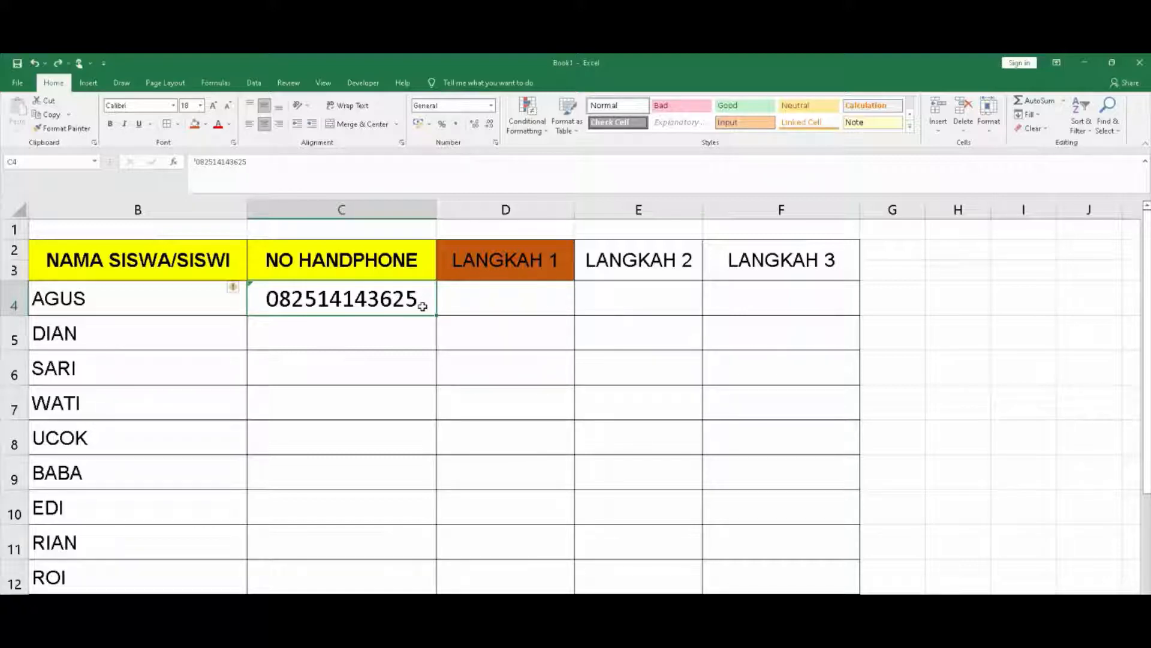
{"action": "left_click", "coordinate": [235, 290]}
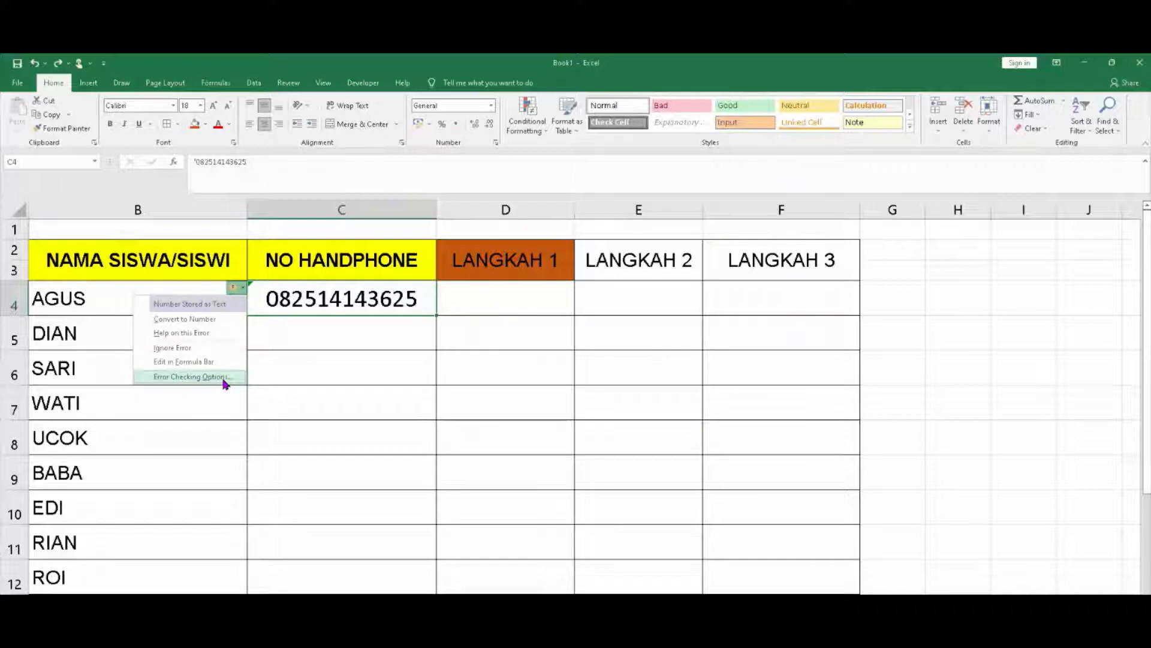
Choose Ignore Error on C4's stored-as-text warning, then settle on cell C5
{"action": "left_click", "coordinate": [196, 348]}
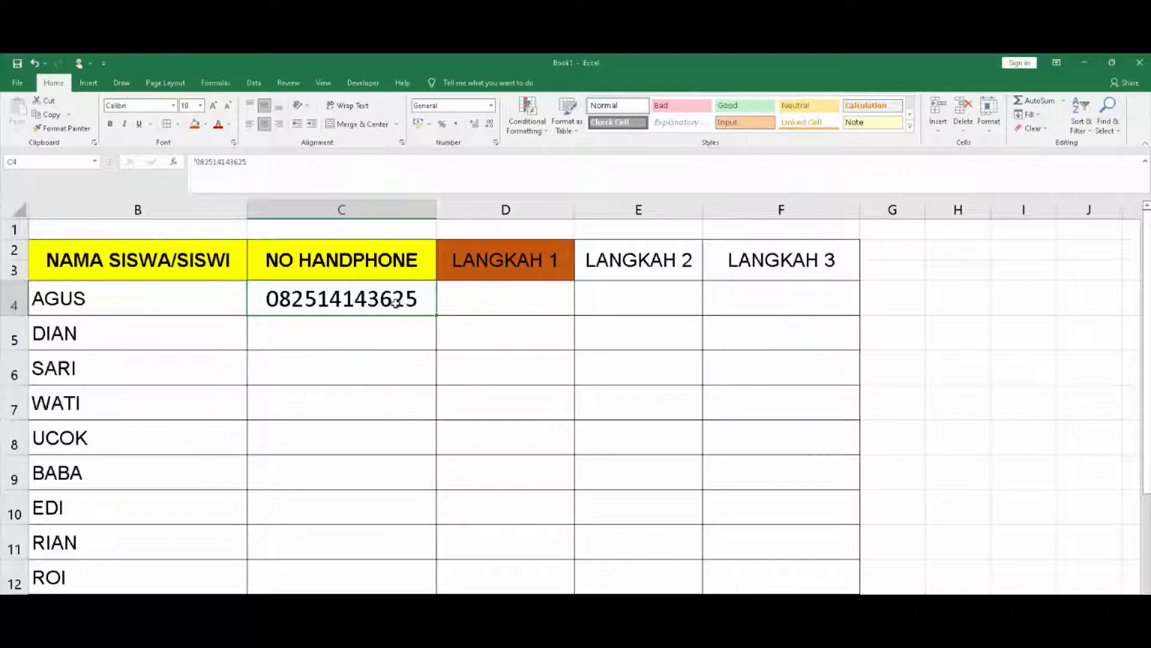
{"action": "left_click", "coordinate": [394, 324]}
{"action": "left_click", "coordinate": [396, 303]}
{"action": "left_click", "coordinate": [326, 327]}
{"action": "left_click", "coordinate": [334, 300]}
{"action": "left_click", "coordinate": [346, 329]}
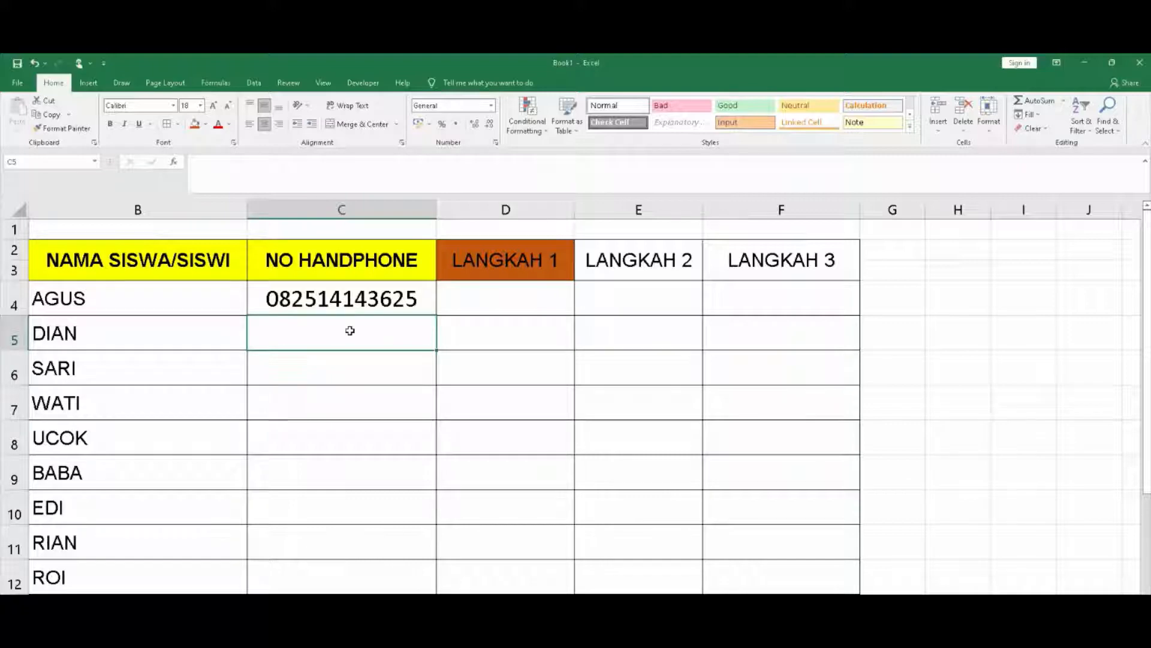
{"action": "left_click", "coordinate": [135, 341]}
{"action": "left_click", "coordinate": [319, 335]}
Enter the second student's phone number in C5 with a leading apostrophe, then reselect C5 and C4
{"action": "type", "text": "'"}
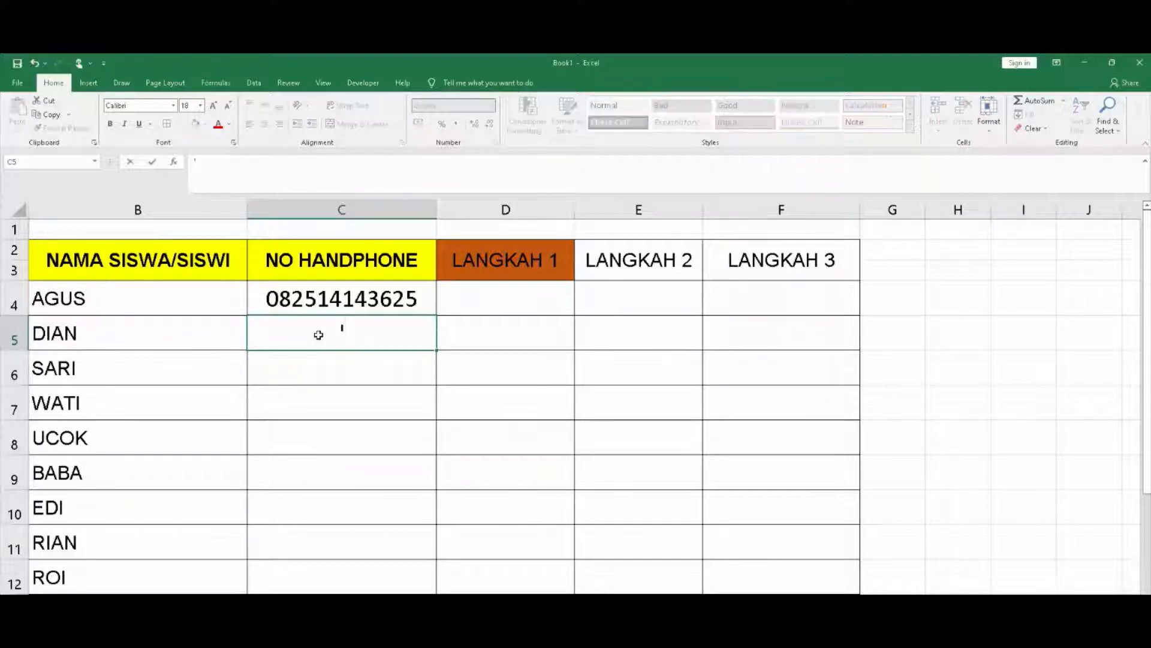
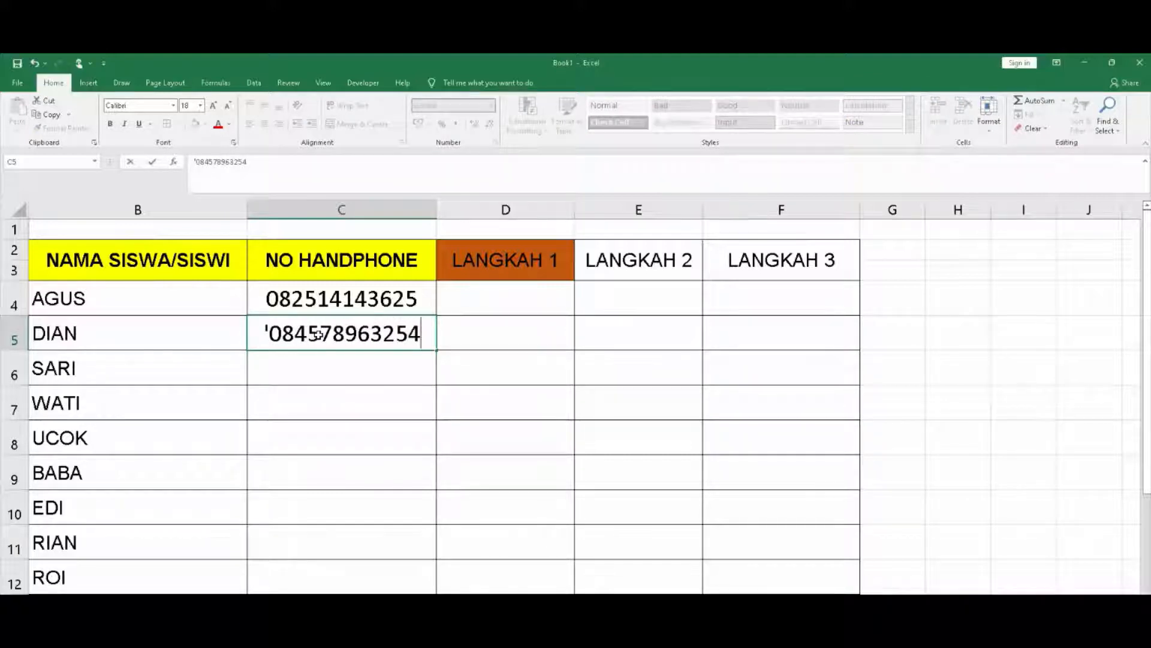
{"action": "key", "text": "Return"}
{"action": "left_click", "coordinate": [363, 436]}
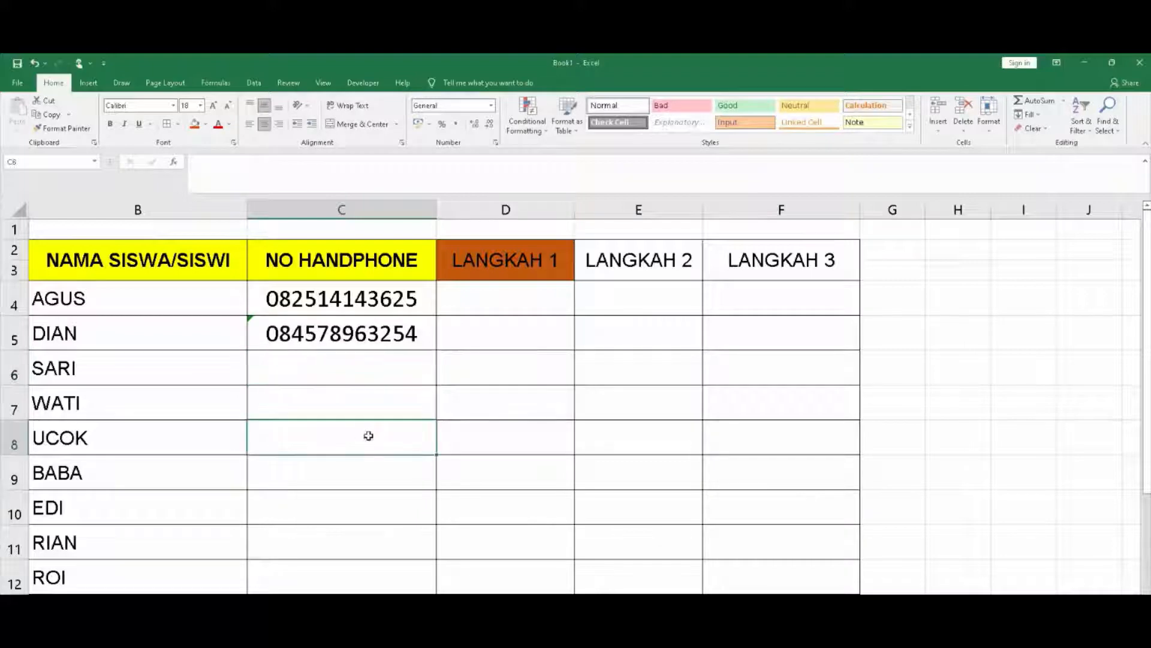
{"action": "left_click", "coordinate": [383, 340]}
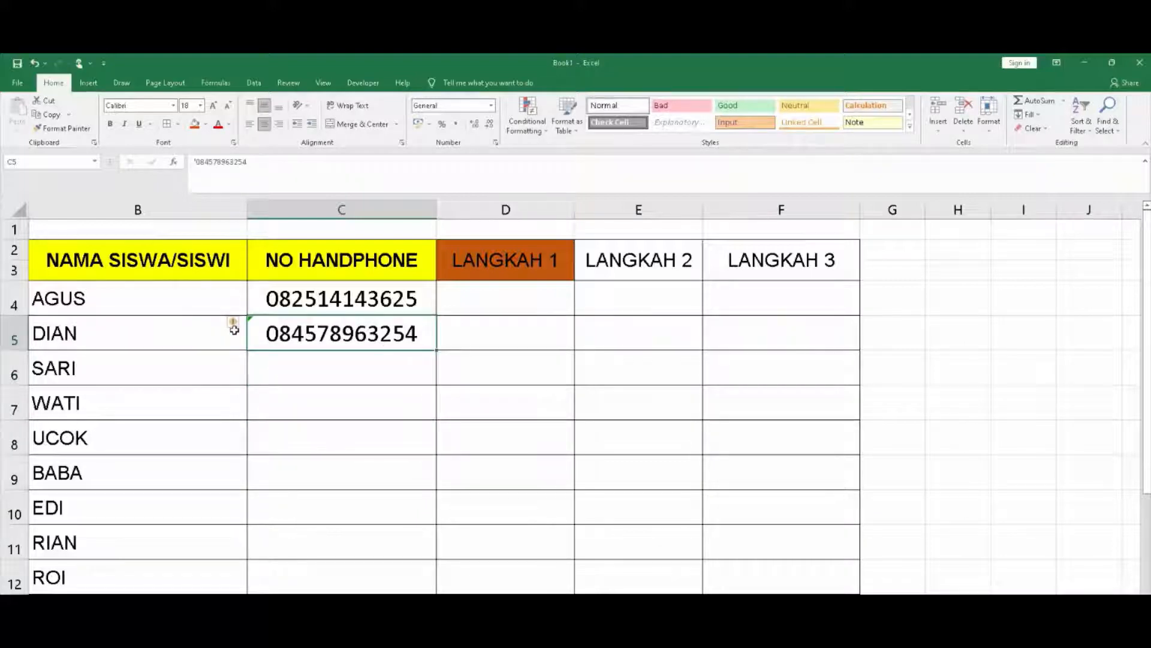
{"action": "mouse_move", "coordinate": [242, 325]}
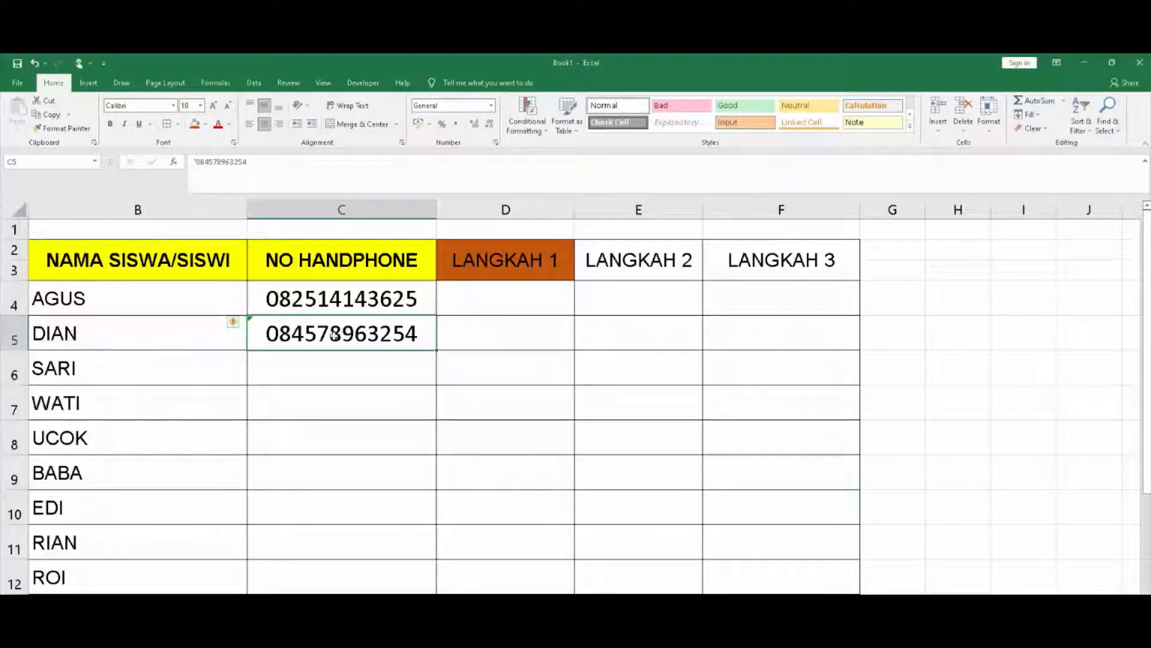
{"action": "left_click", "coordinate": [354, 295]}
{"action": "left_click", "coordinate": [359, 327]}
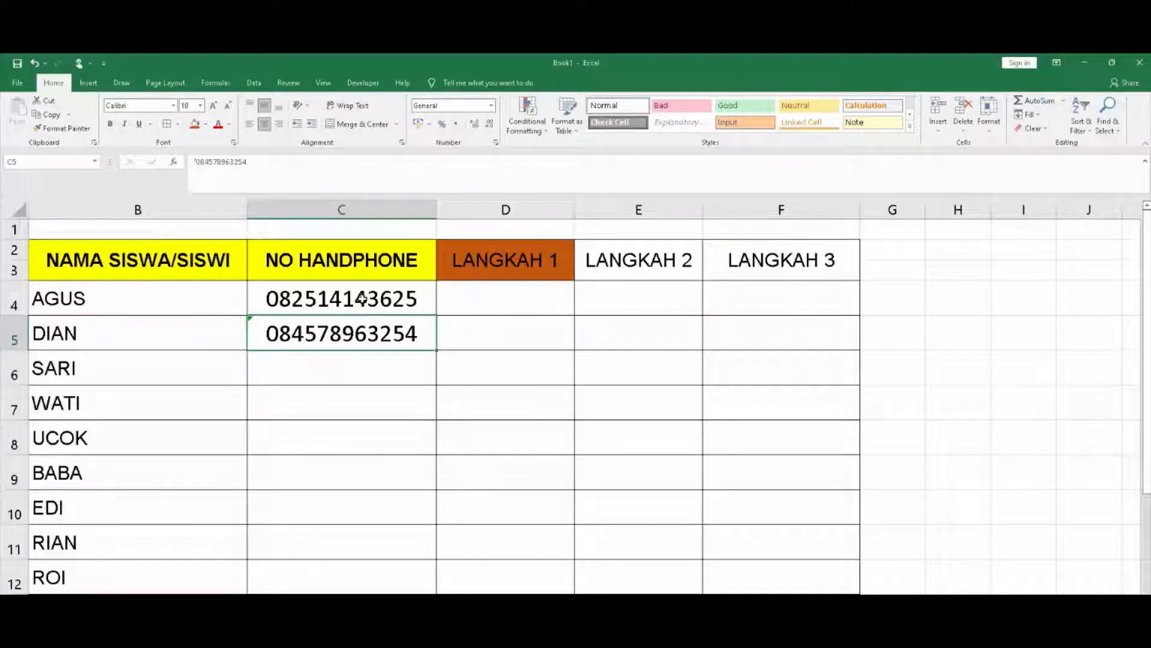
{"action": "left_click", "coordinate": [360, 300]}
{"action": "left_click", "coordinate": [366, 330]}
{"action": "left_click", "coordinate": [373, 298]}
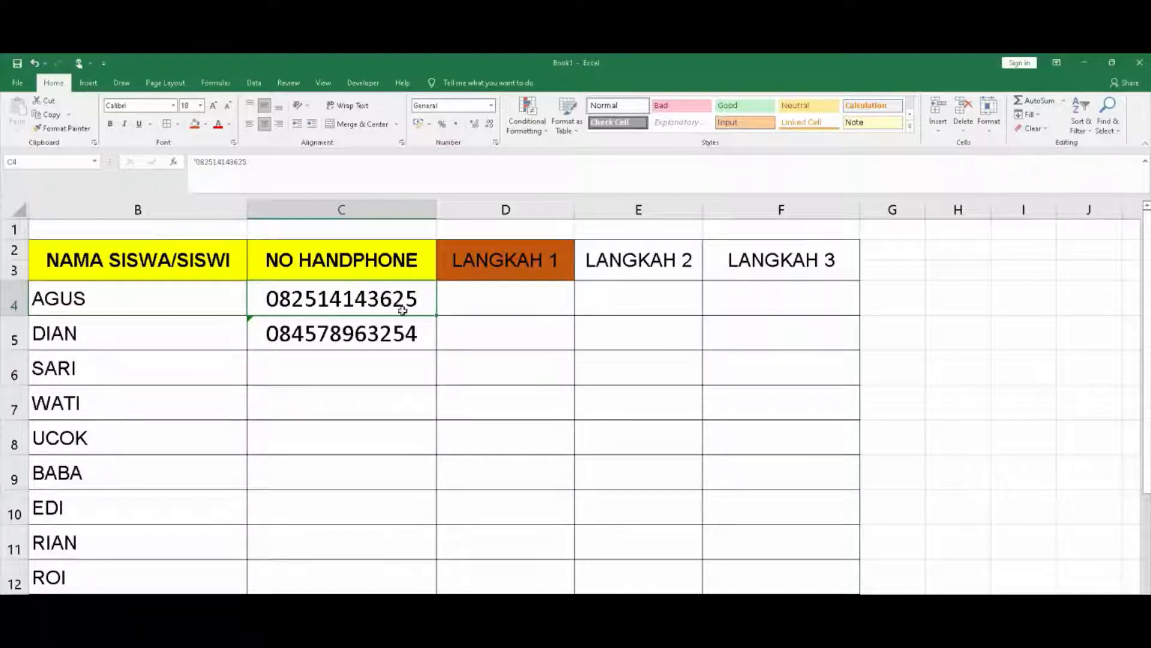
Copy the C4 and C5 phone numbers into D4 and D5 and widen column D
{"action": "left_click_drag", "start_coordinate": [437, 315], "coordinate": [509, 314]}
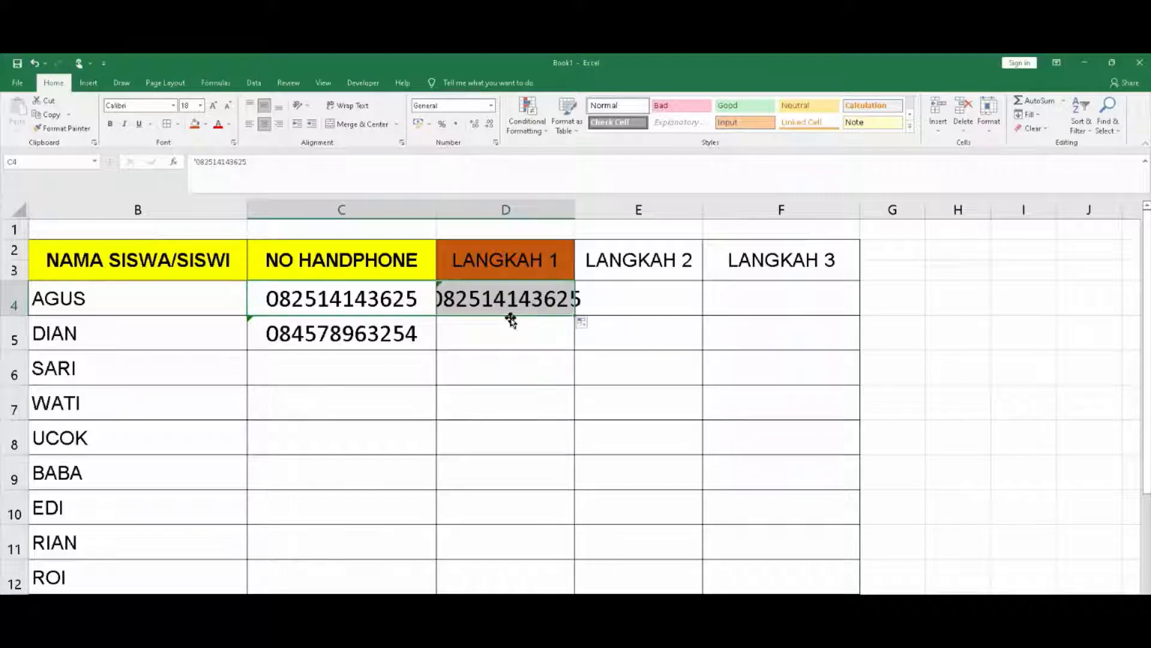
{"action": "left_click", "coordinate": [375, 327]}
{"action": "left_click_drag", "start_coordinate": [436, 350], "coordinate": [520, 344]}
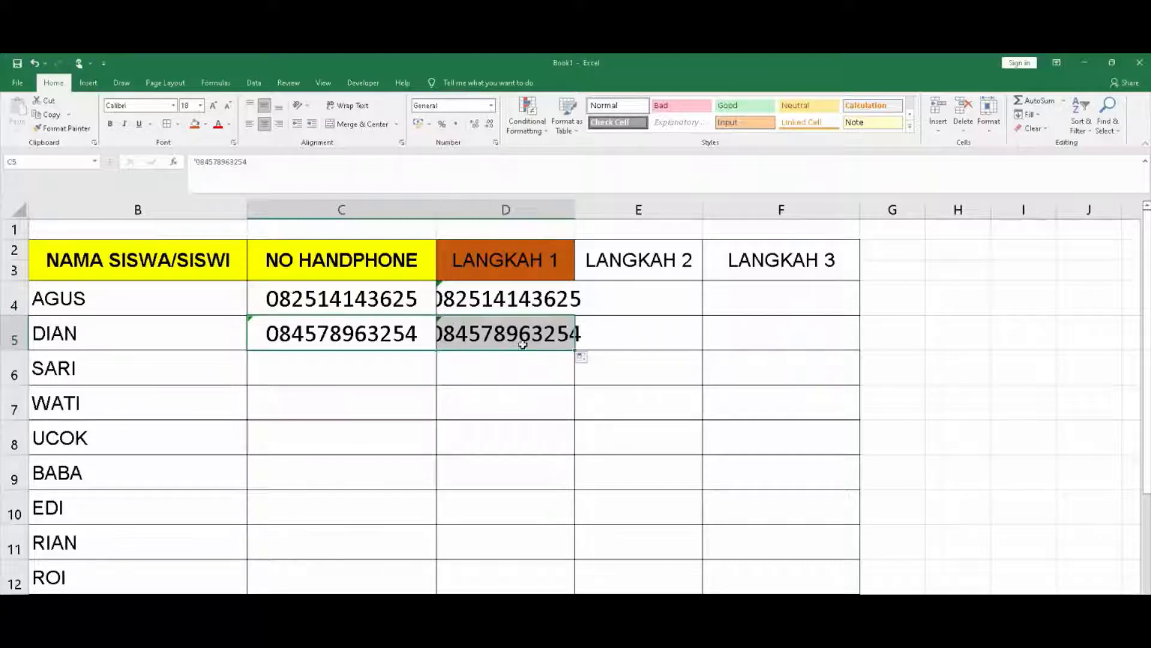
{"action": "left_click_drag", "start_coordinate": [575, 209], "coordinate": [627, 220]}
Delete the original numbers from C4 and C5, then reselect the copies in D5 and D4
{"action": "left_click", "coordinate": [378, 300]}
{"action": "key", "text": "Delete"}
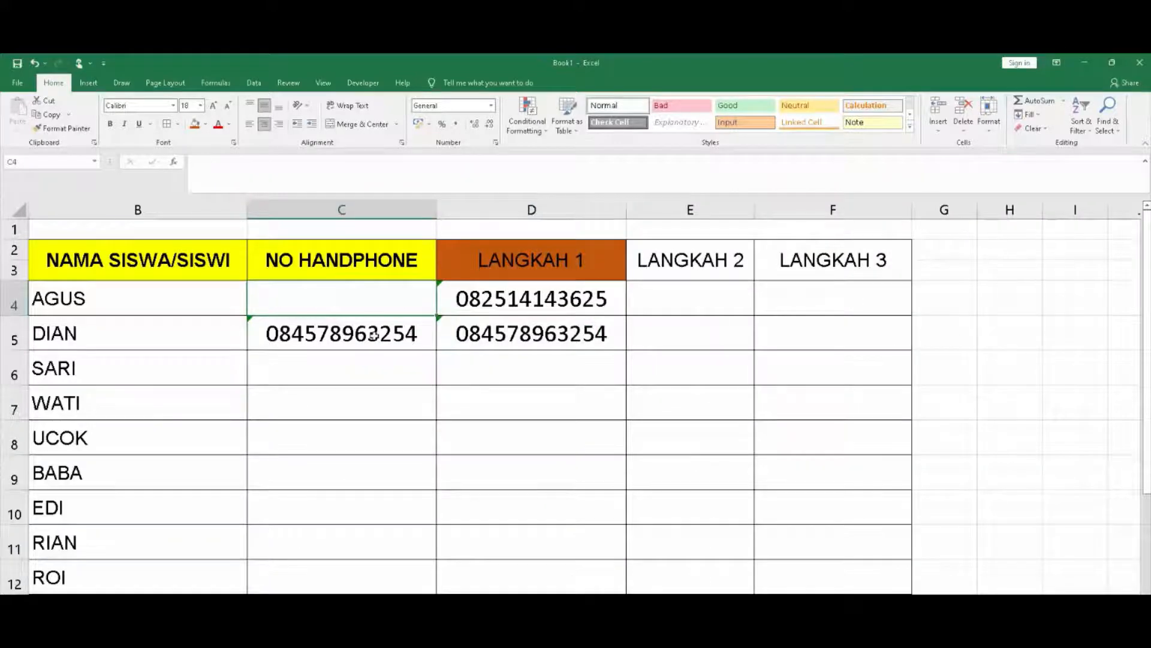
{"action": "left_click", "coordinate": [373, 335]}
{"action": "key", "text": "Delete"}
{"action": "left_click", "coordinate": [411, 406]}
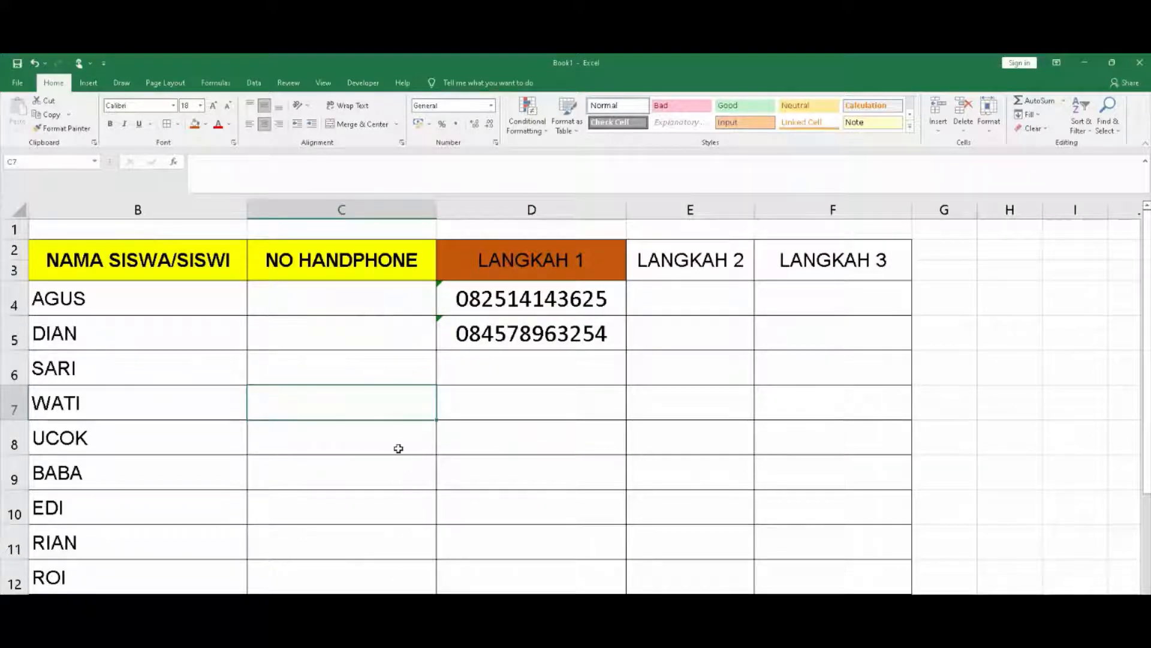
{"action": "left_click", "coordinate": [562, 380]}
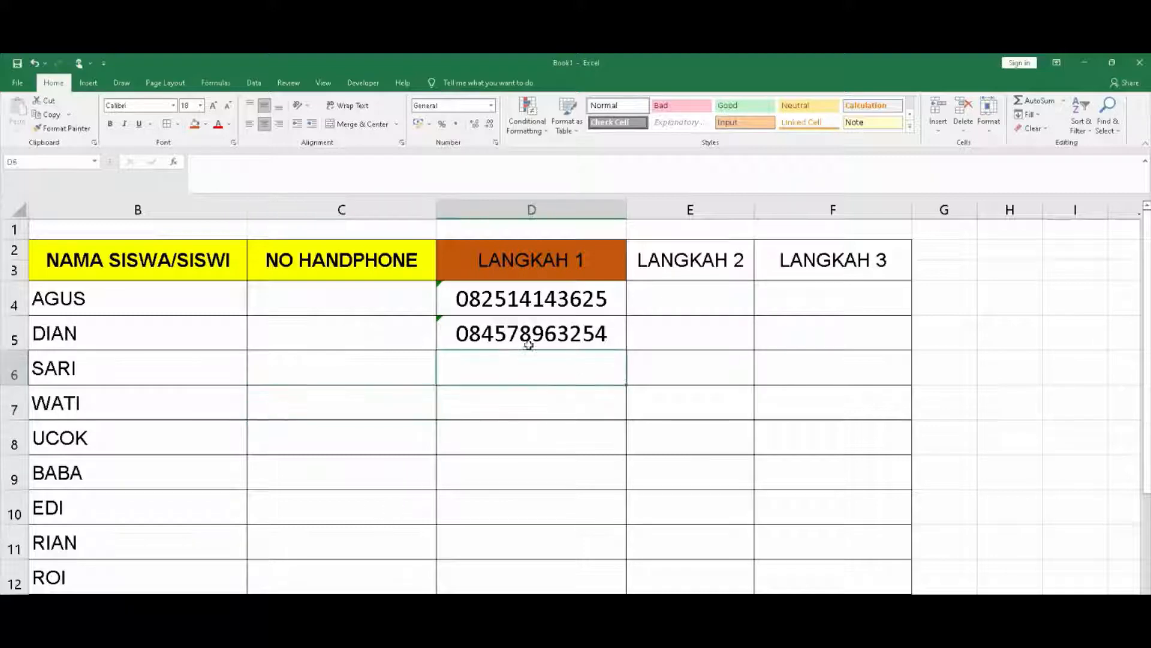
{"action": "left_click", "coordinate": [526, 333]}
{"action": "left_click", "coordinate": [498, 294]}
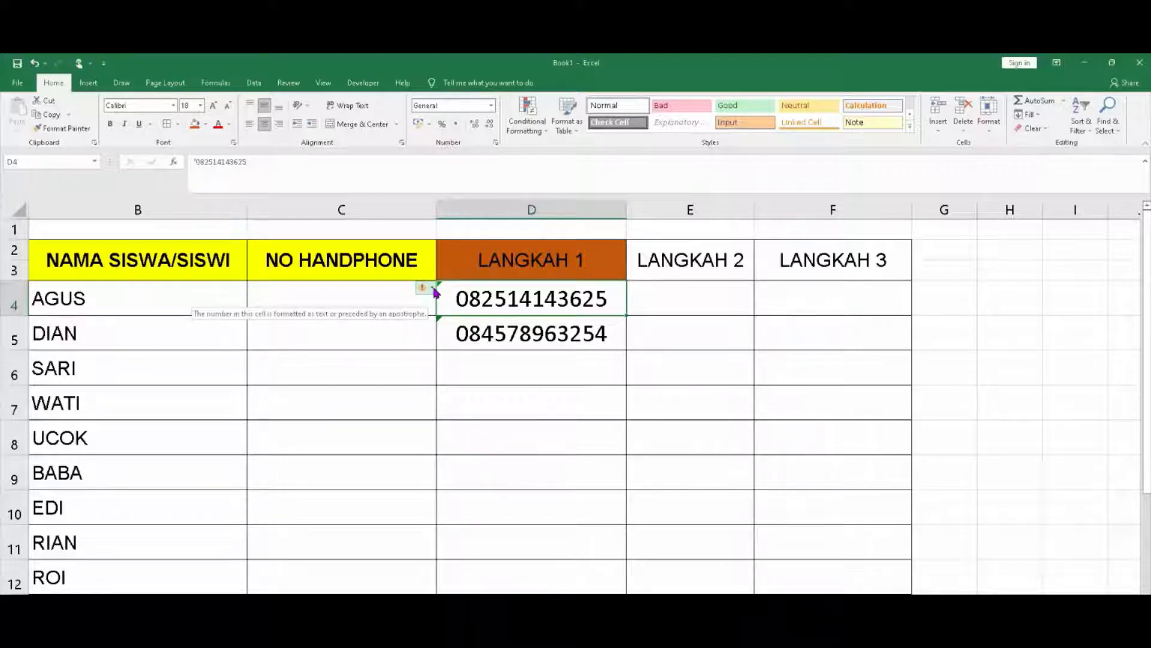
Choose Ignore Error on the stored-as-text warnings for D4 and D5, then select D6
{"action": "left_click", "coordinate": [433, 289]}
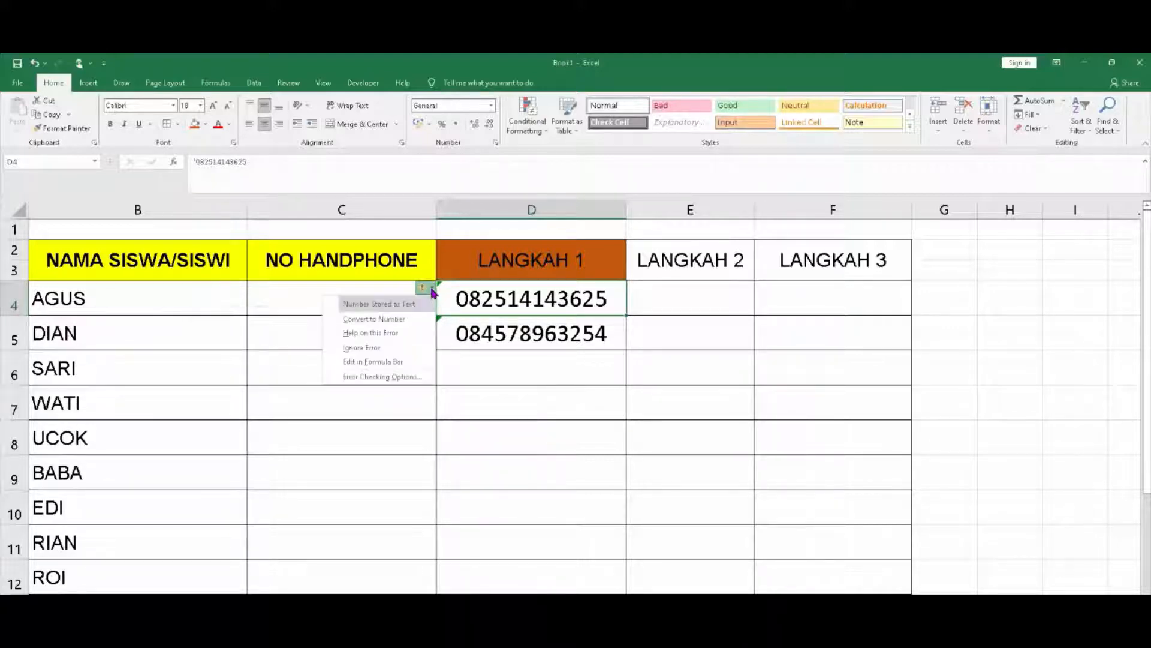
{"action": "left_click", "coordinate": [390, 348]}
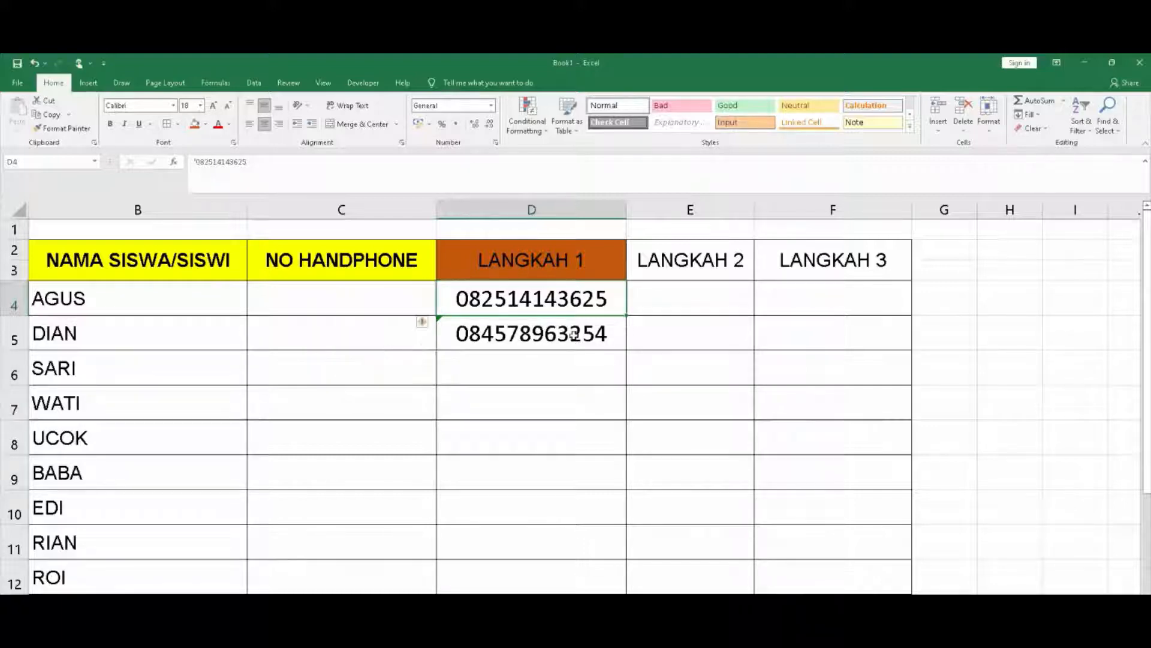
{"action": "left_click", "coordinate": [574, 339]}
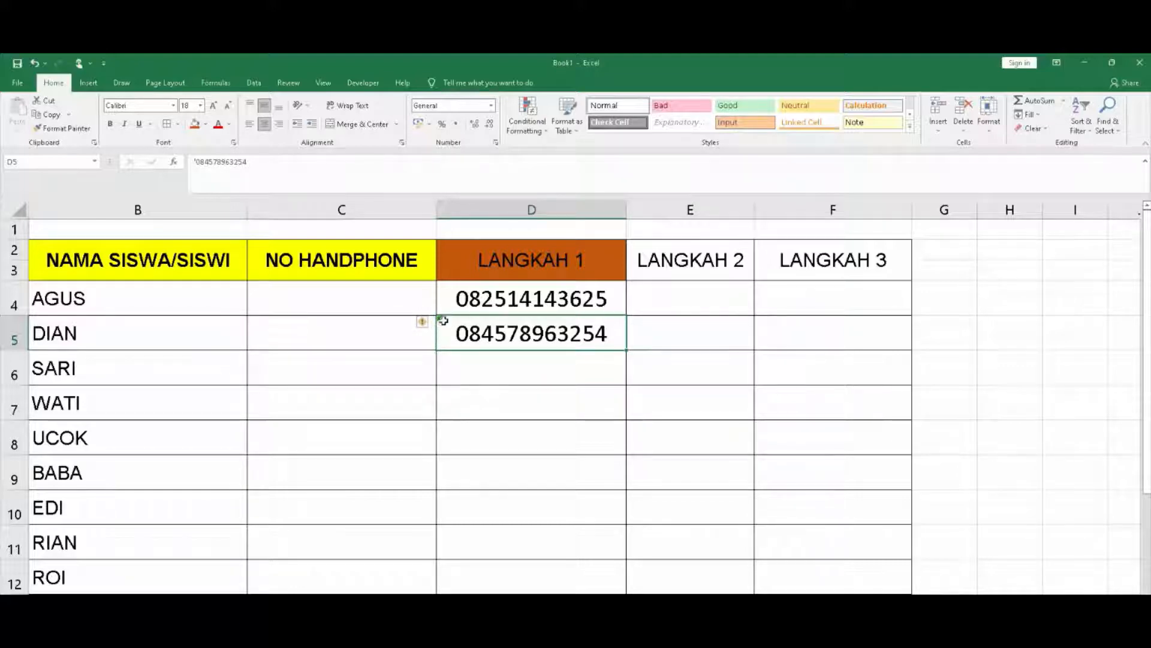
{"action": "left_click", "coordinate": [425, 322]}
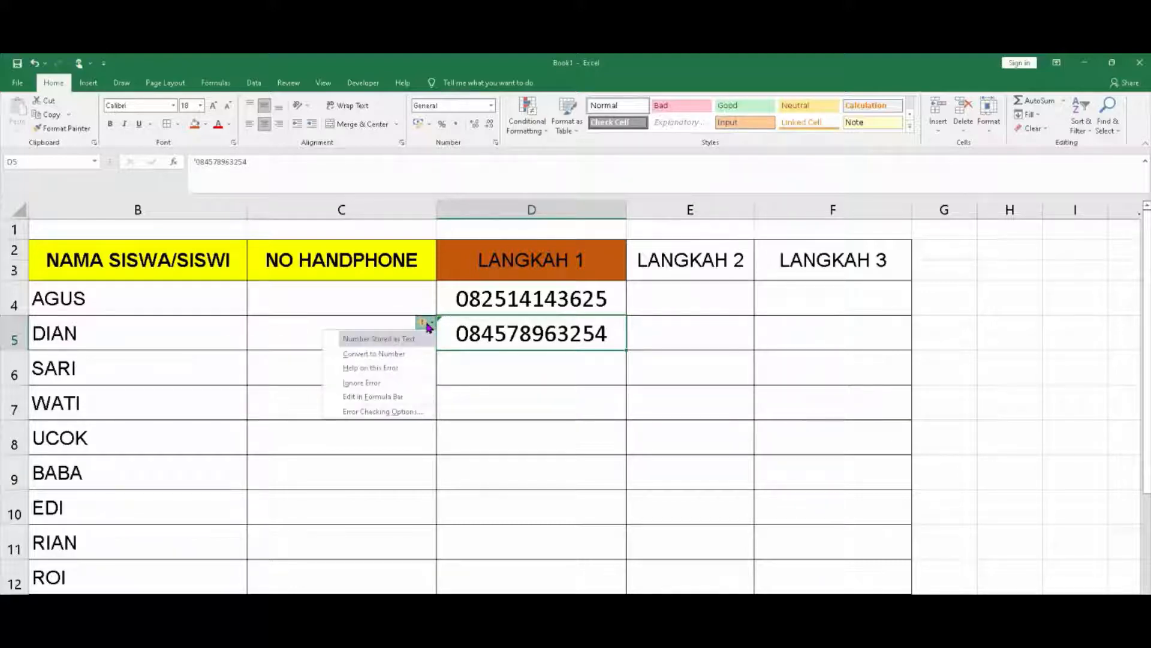
{"action": "left_click", "coordinate": [386, 383]}
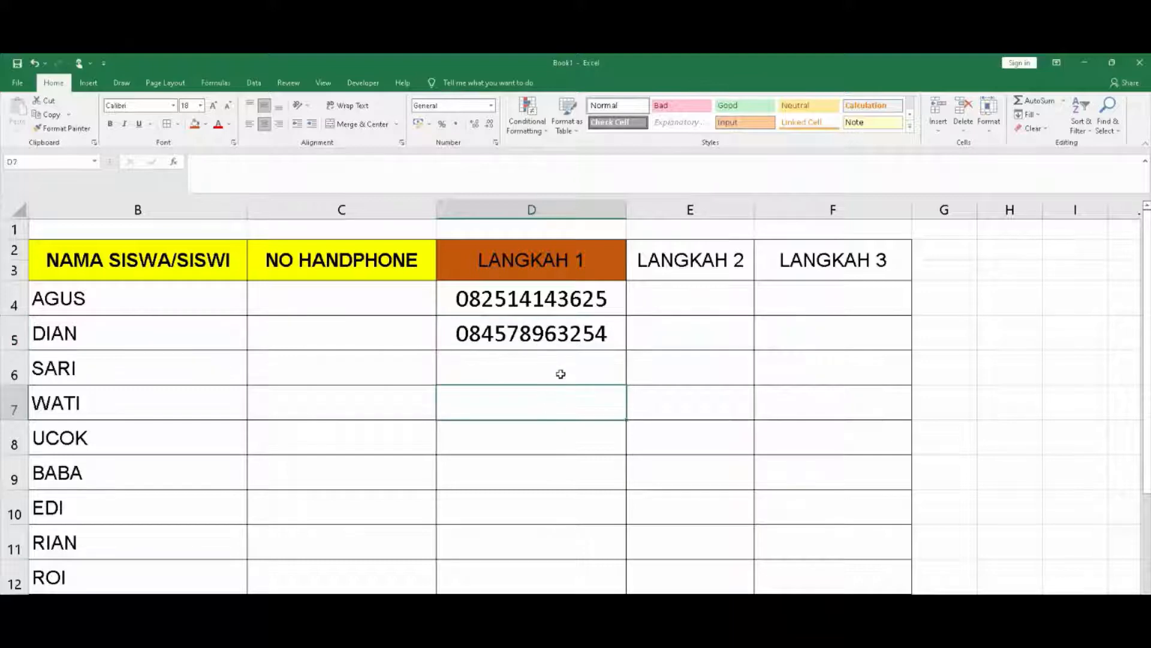
{"action": "mouse_move", "coordinate": [560, 373]}
{"action": "left_mouse_down"}
{"action": "mouse_move", "coordinate": [541, 555]}
{"action": "mouse_move", "coordinate": [527, 368]}
{"action": "mouse_move", "coordinate": [531, 587]}
{"action": "left_mouse_up"}
{"action": "left_click", "coordinate": [527, 373]}
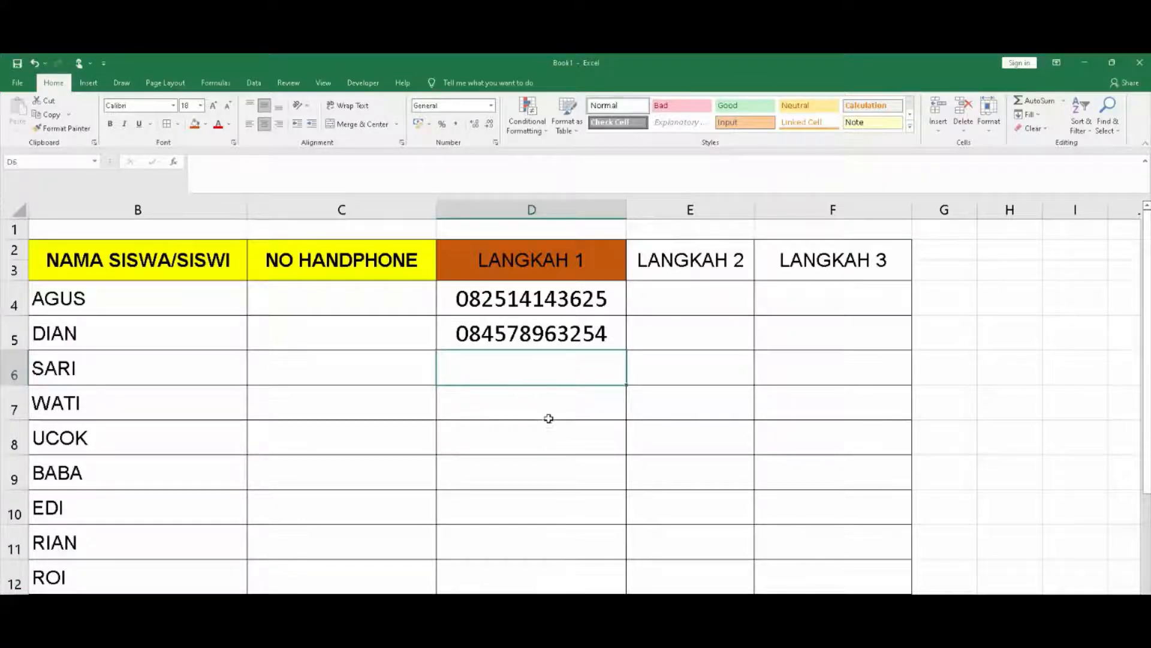
{"action": "left_click_drag", "start_coordinate": [547, 416], "coordinate": [540, 585]}
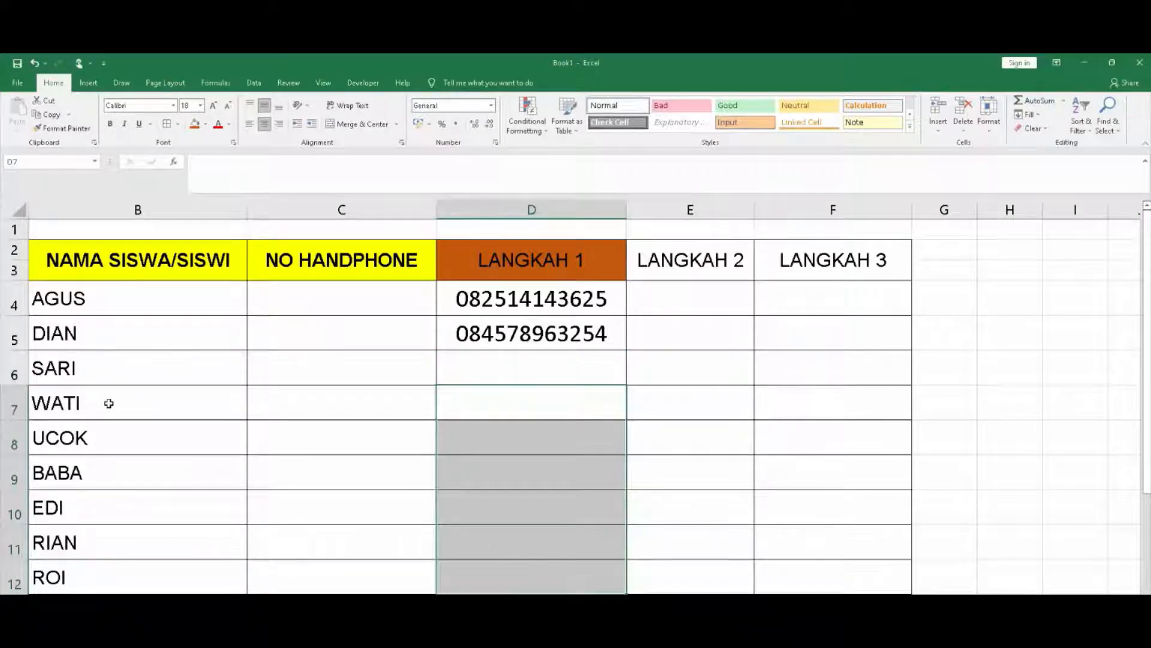
{"action": "left_click_drag", "start_coordinate": [107, 377], "coordinate": [165, 410]}
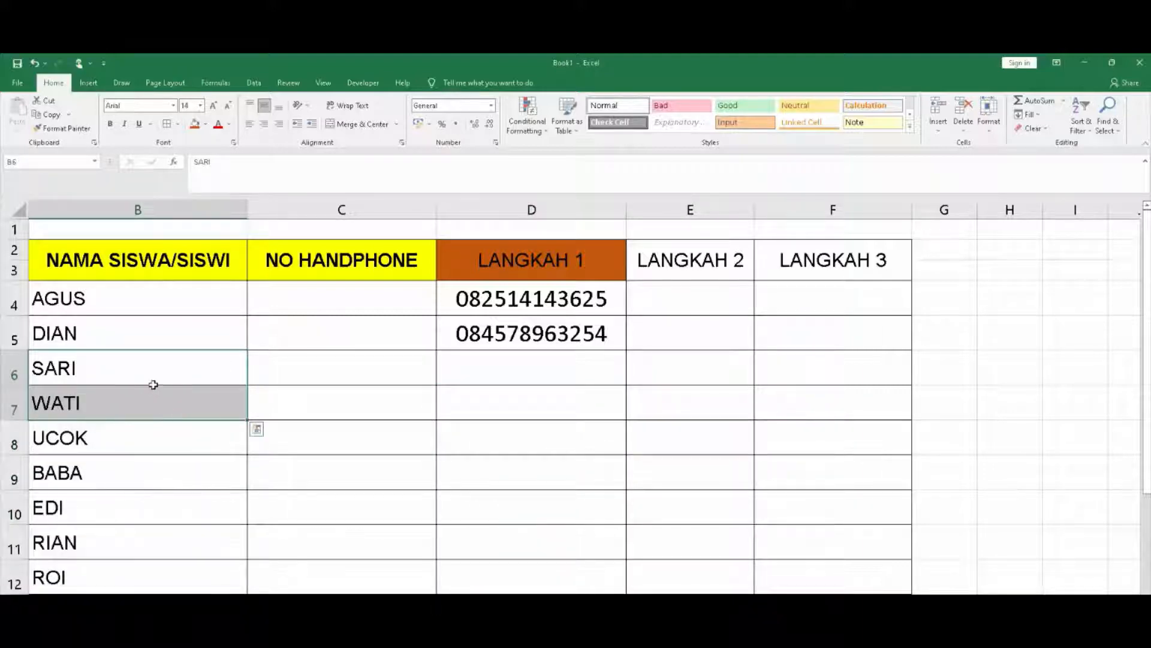
{"action": "left_click_drag", "start_coordinate": [150, 363], "coordinate": [146, 488]}
{"action": "left_click", "coordinate": [513, 370]}
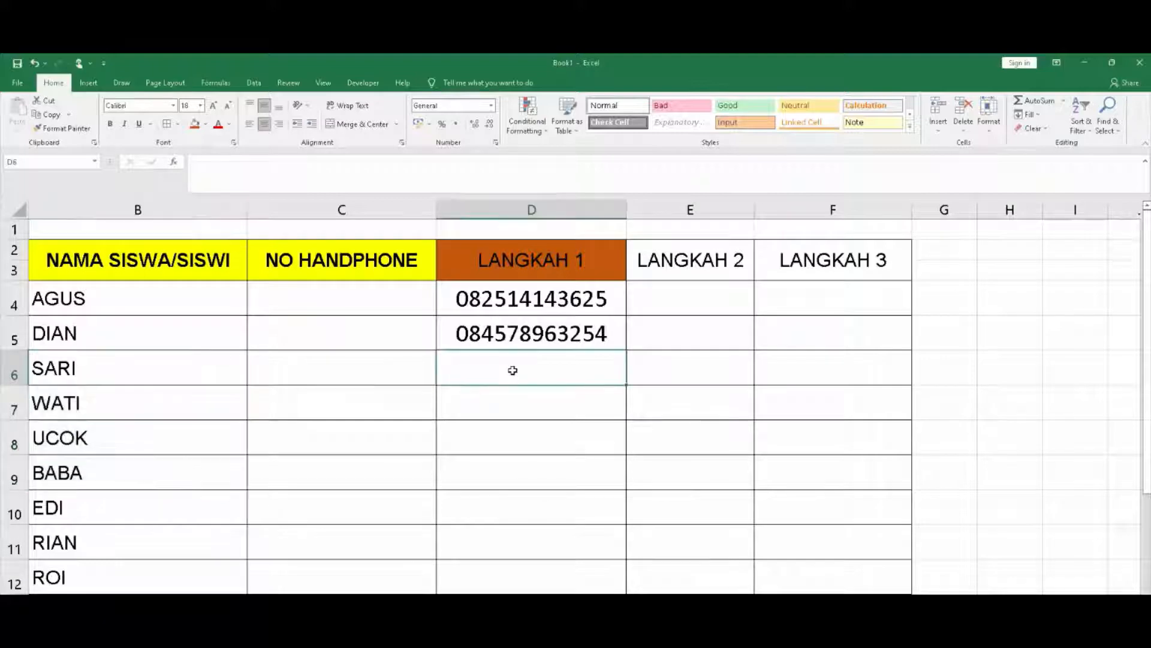
{"action": "left_click", "coordinate": [536, 471]}
{"action": "left_click", "coordinate": [536, 365]}
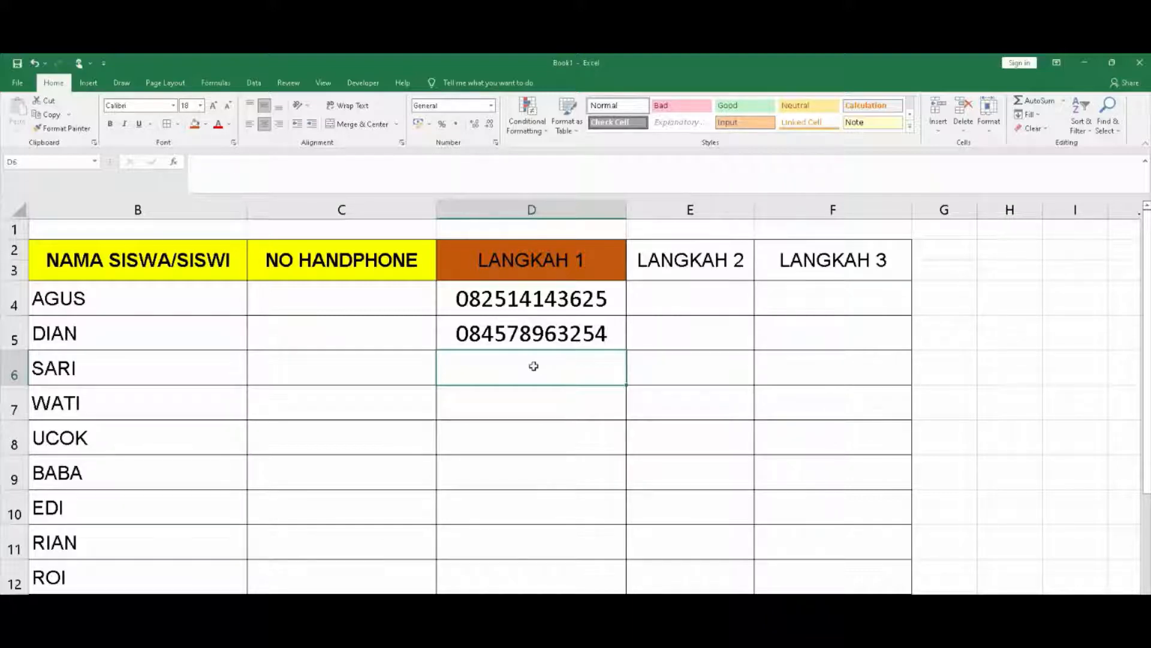
{"action": "left_click", "coordinate": [686, 305]}
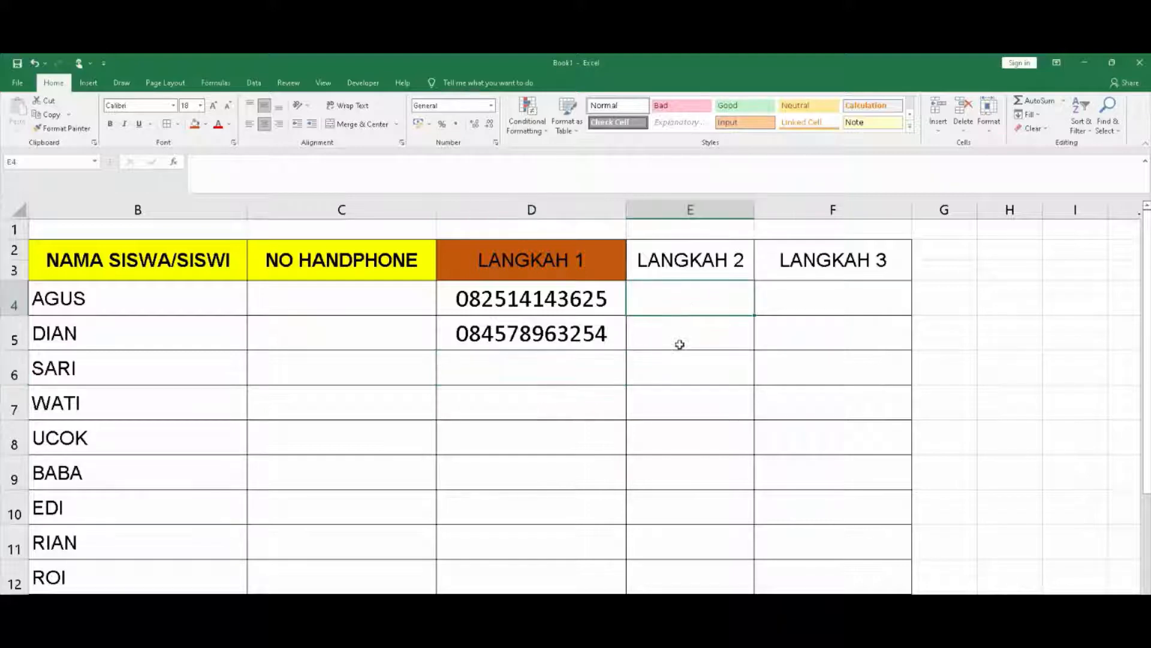
{"action": "left_click", "coordinate": [716, 333]}
{"action": "left_click", "coordinate": [712, 305]}
{"action": "left_click", "coordinate": [716, 331]}
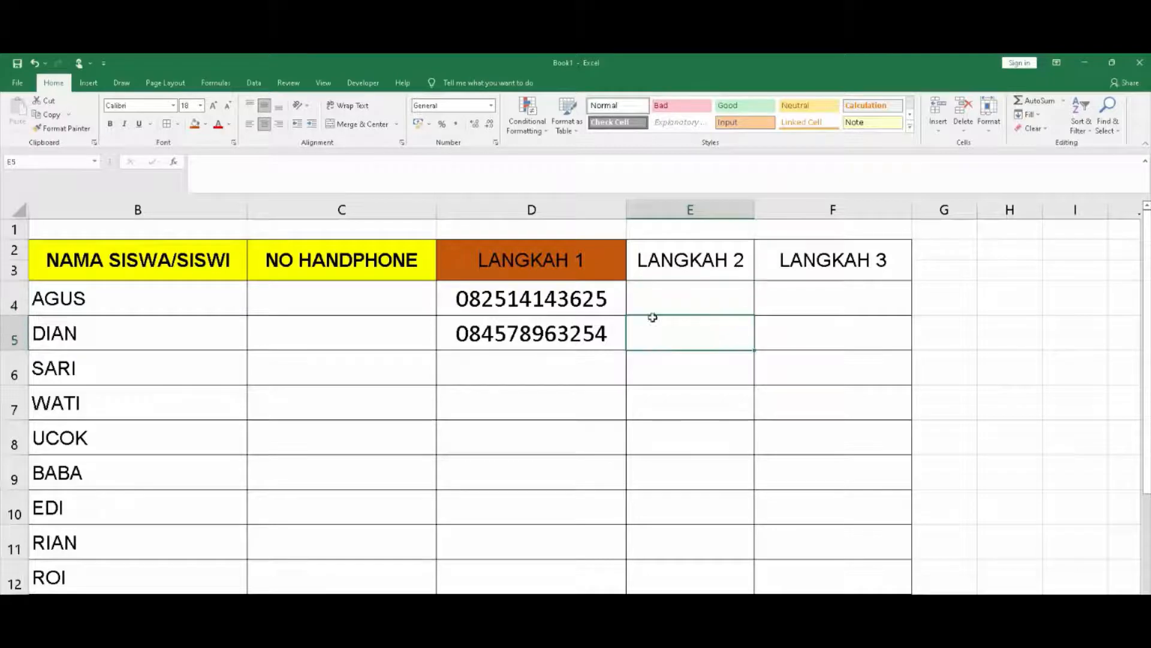
{"action": "left_click", "coordinate": [517, 295]}
{"action": "left_click", "coordinate": [516, 333]}
{"action": "left_click", "coordinate": [518, 296]}
{"action": "left_click", "coordinate": [527, 334]}
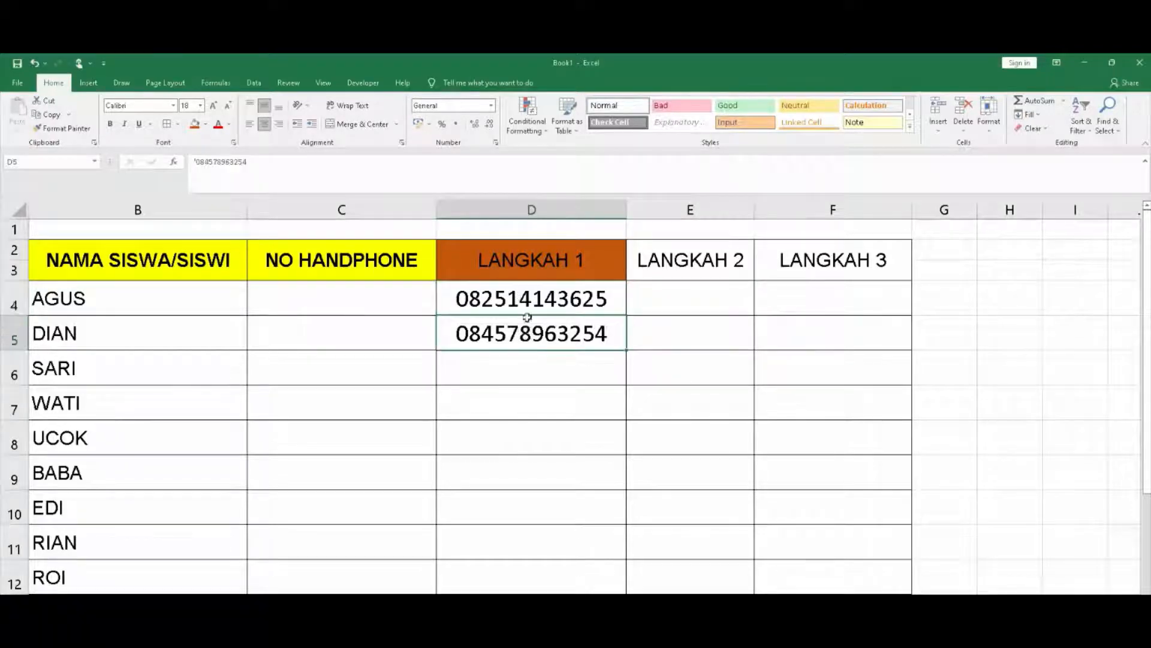
{"action": "left_click", "coordinate": [530, 300]}
{"action": "left_click", "coordinate": [537, 334]}
{"action": "left_click", "coordinate": [547, 297]}
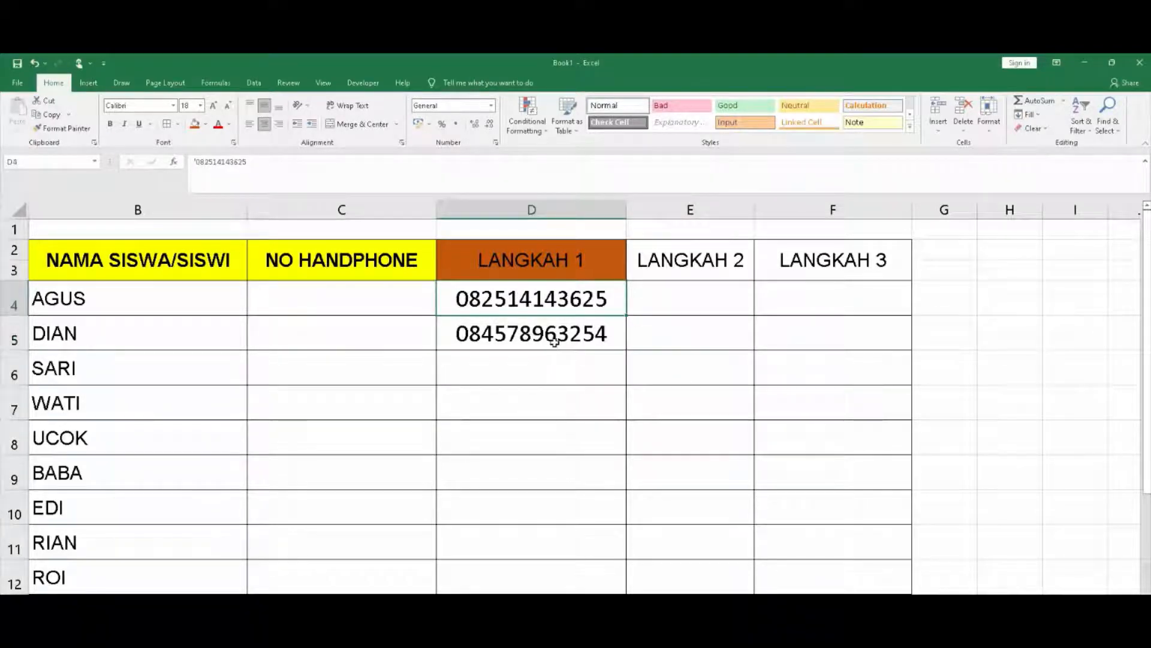
{"action": "left_click", "coordinate": [554, 342]}
{"action": "left_click", "coordinate": [714, 302]}
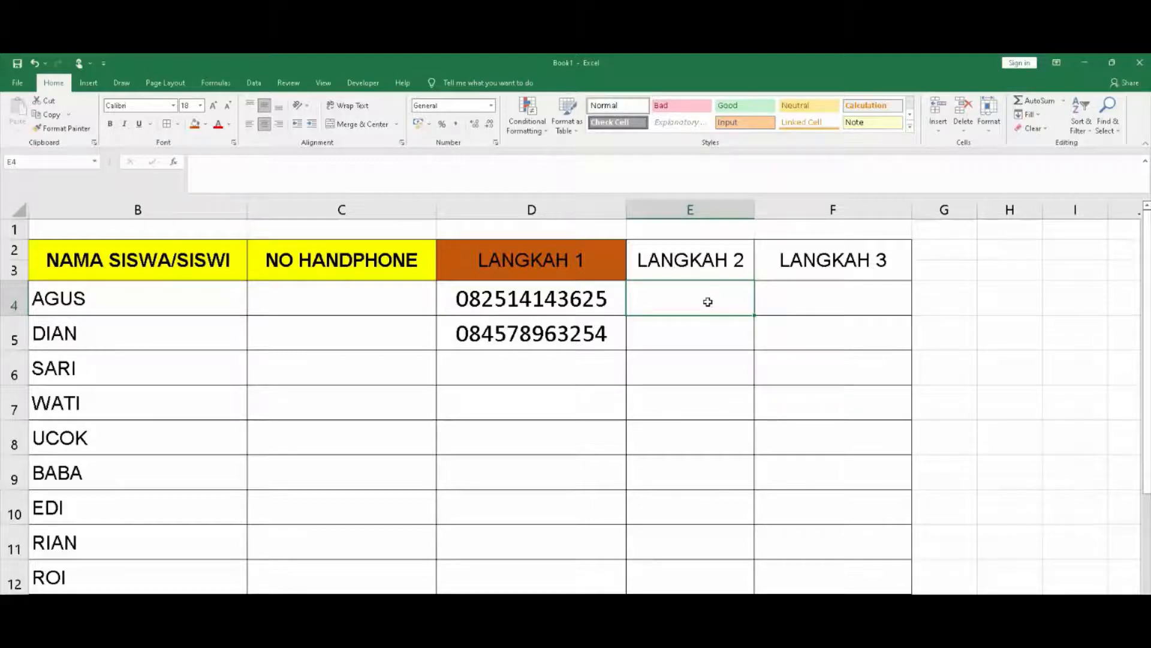
{"action": "left_click", "coordinate": [720, 358]}
{"action": "left_click_drag", "start_coordinate": [714, 295], "coordinate": [697, 560]}
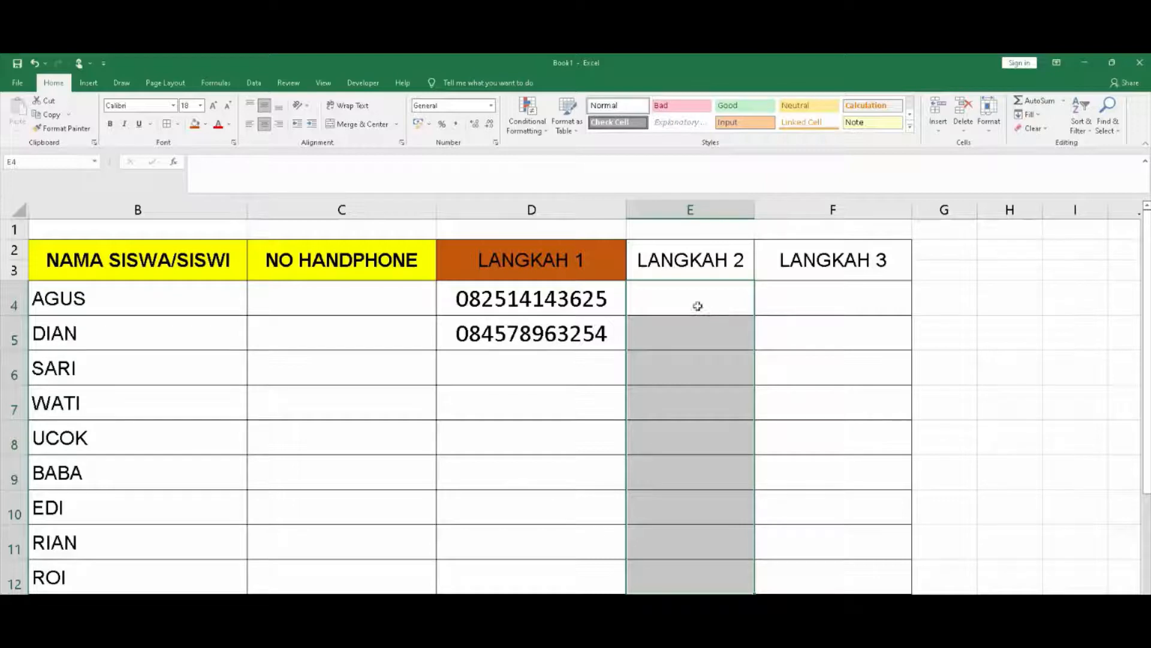
Apply the Text number format to the empty LANGKAH 2 cells E4:E12
{"action": "left_click", "coordinate": [492, 106]}
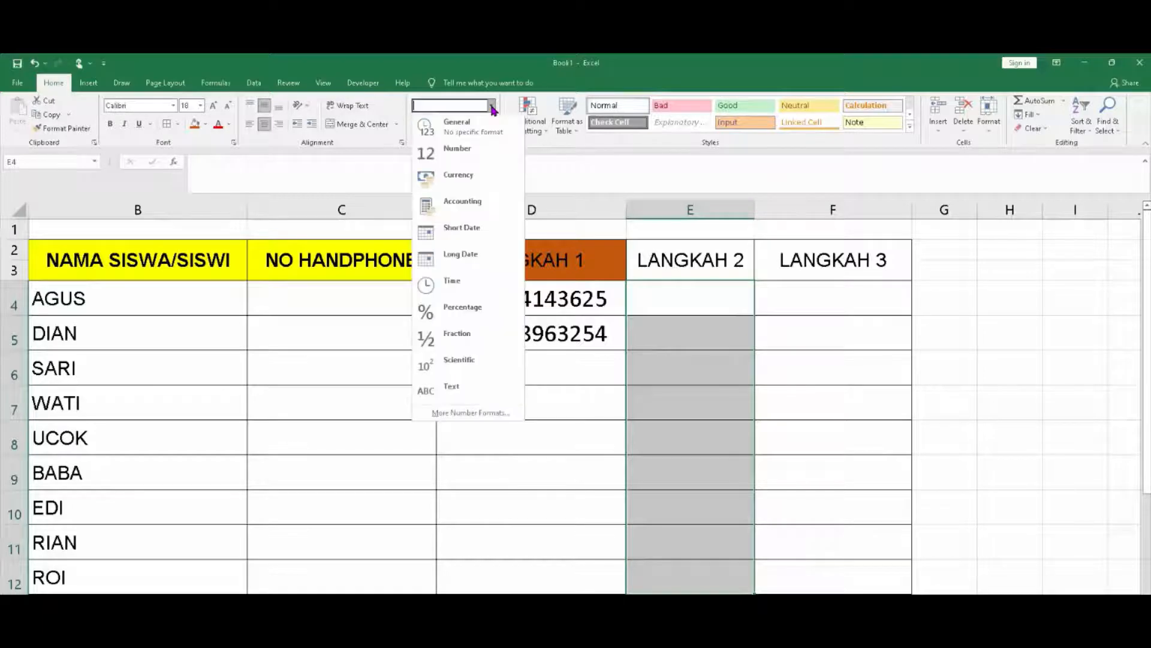
{"action": "left_click", "coordinate": [461, 387]}
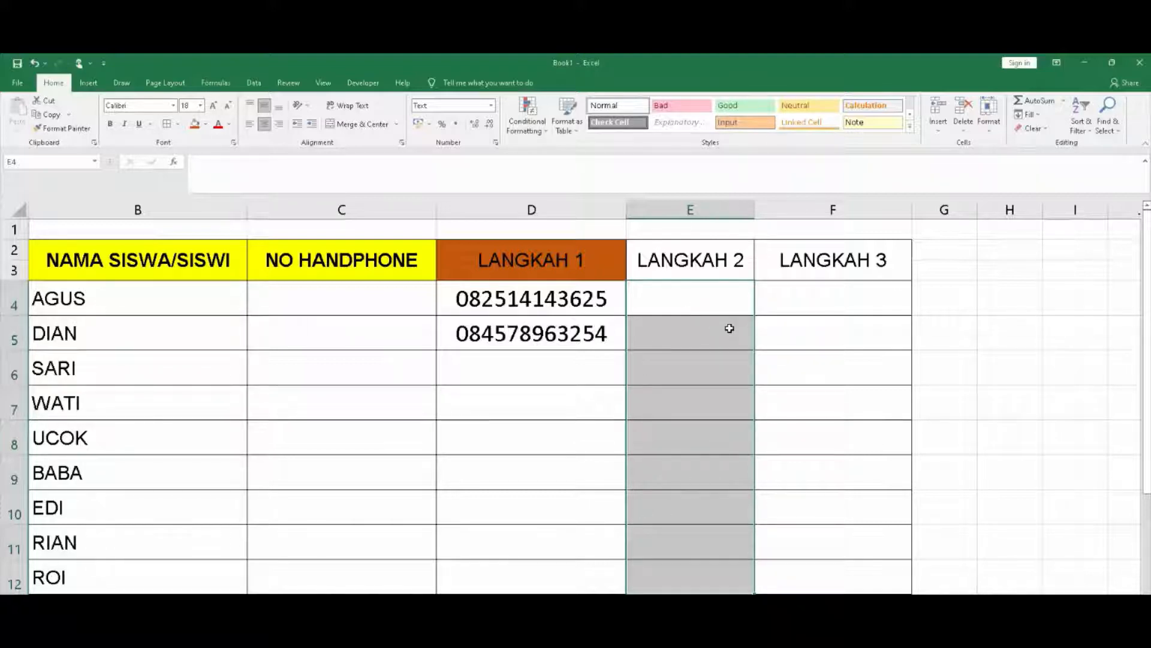
Enter AGUS's phone number in E4, trimming the extra digits, with its leading 0 kept
{"action": "left_click", "coordinate": [713, 296]}
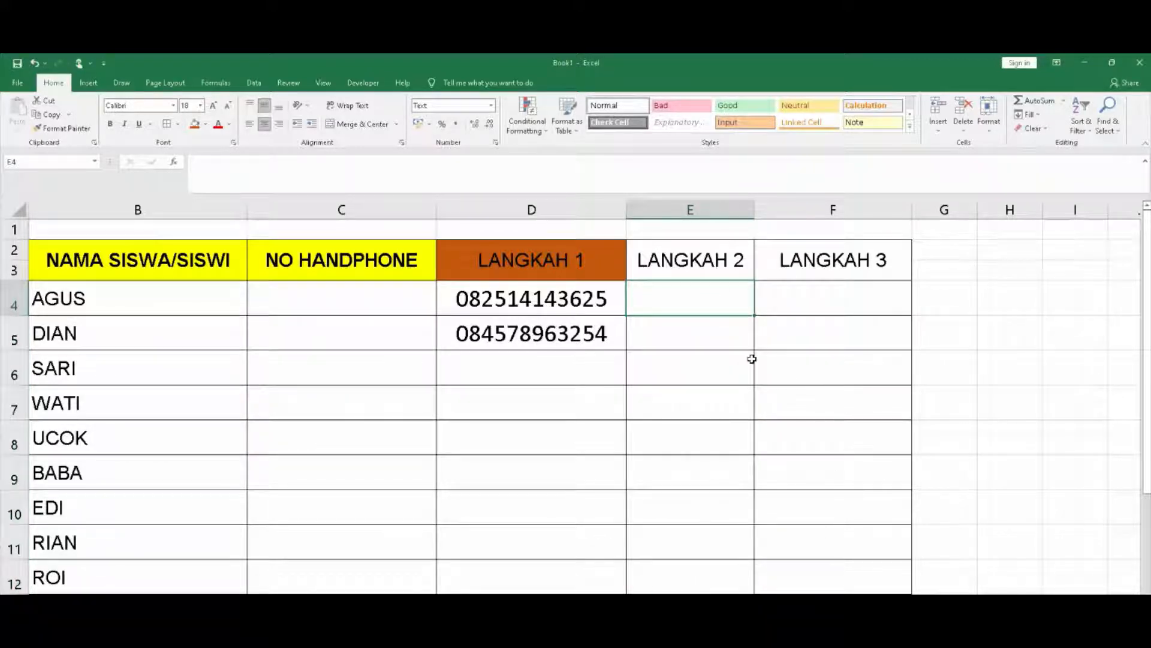
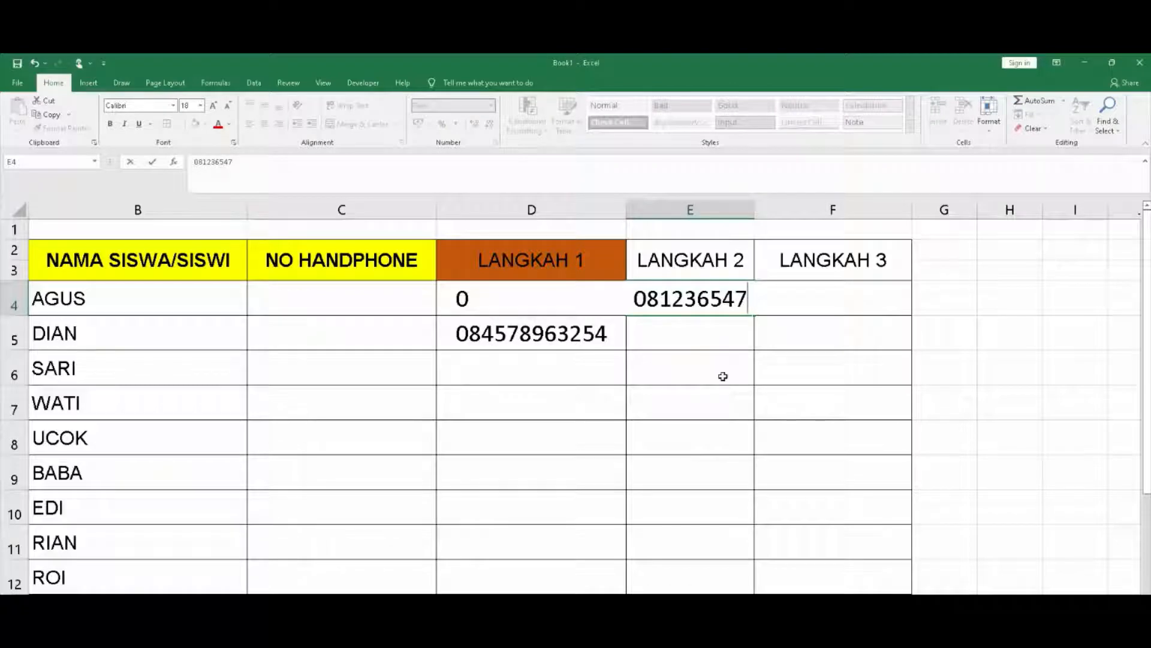
{"action": "key", "text": "Return"}
Compare the stored values in E4 and D4 to confirm the leading zero
{"action": "left_click", "coordinate": [723, 376]}
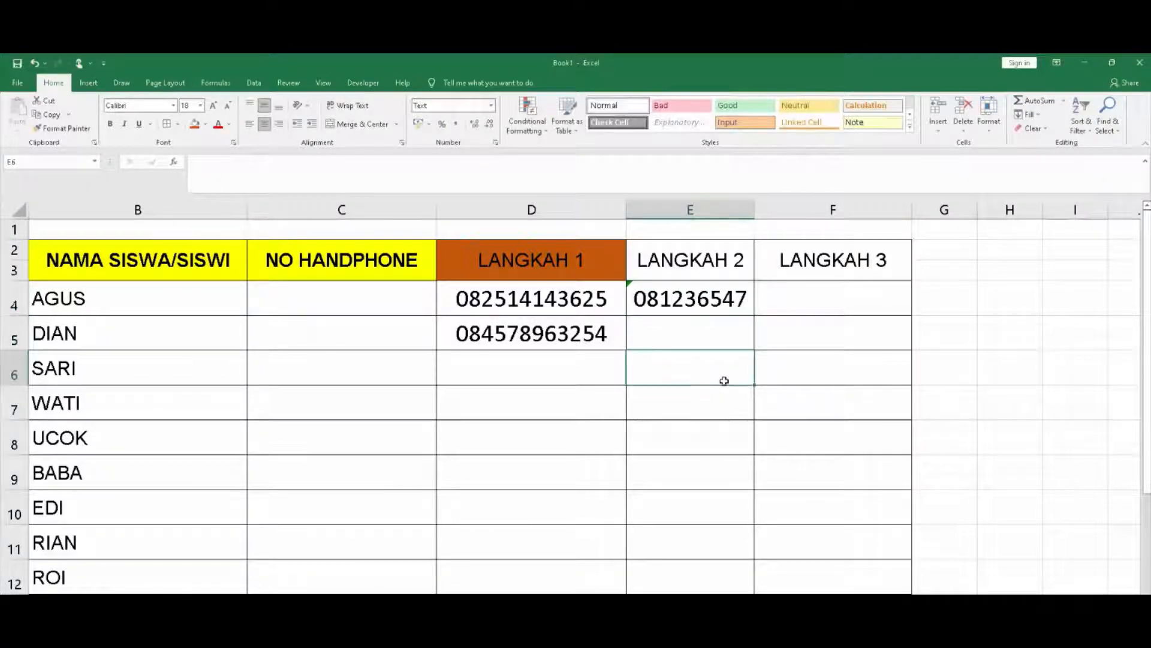
{"action": "left_click", "coordinate": [691, 300]}
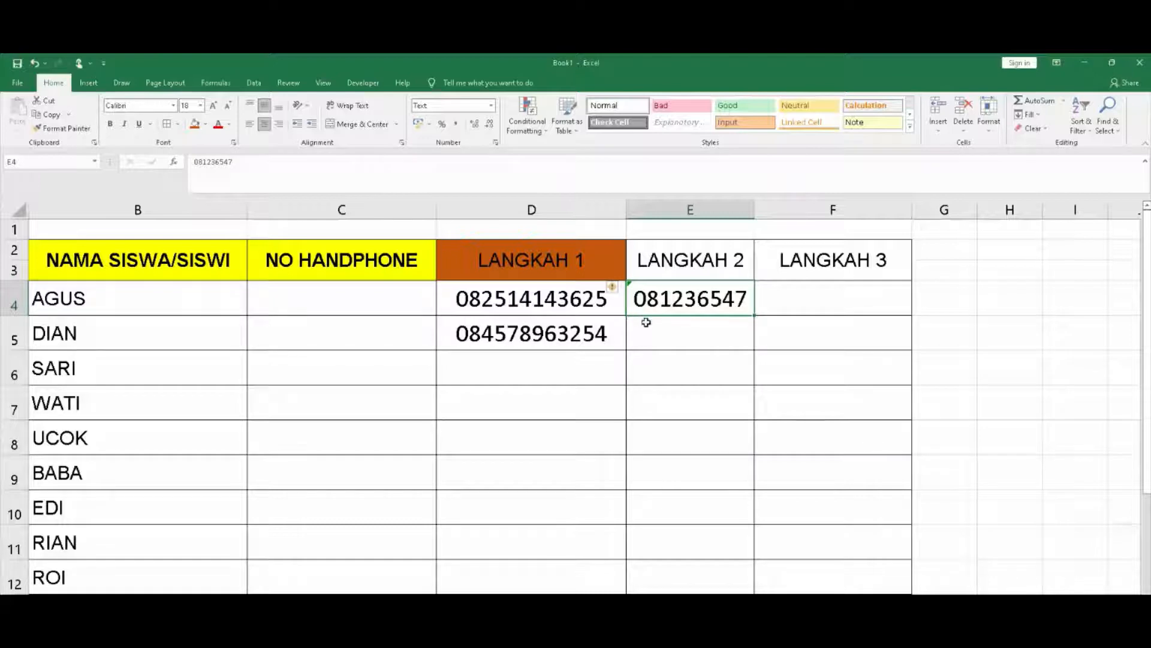
{"action": "left_click", "coordinate": [501, 297]}
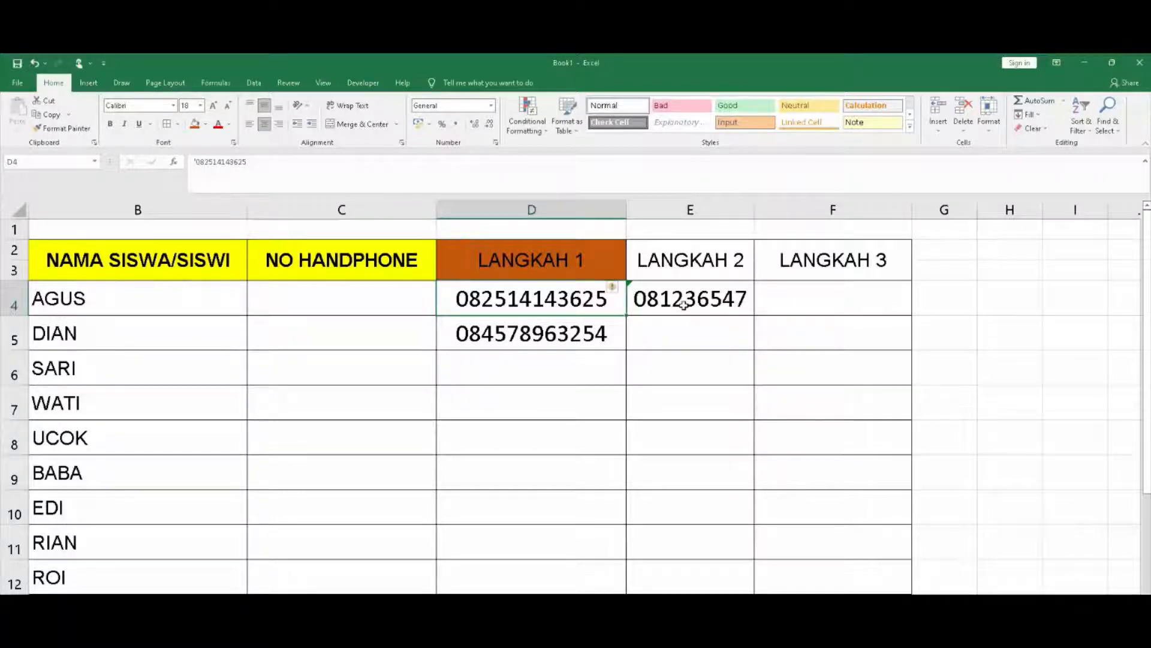
{"action": "left_click", "coordinate": [684, 306]}
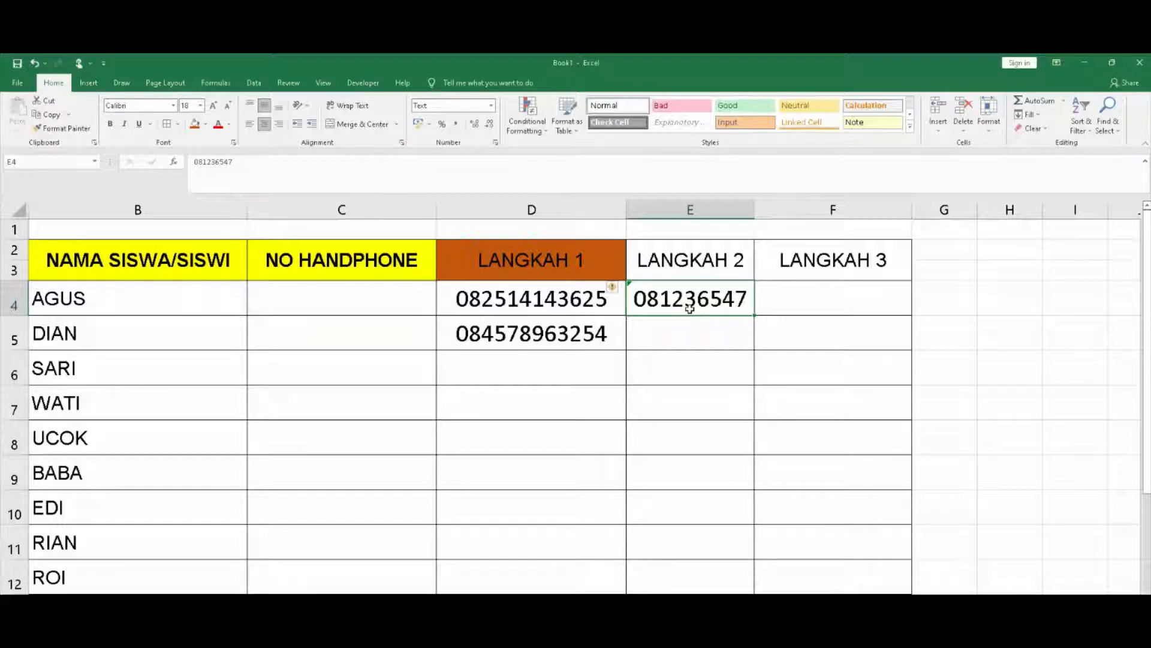
{"action": "scroll", "coordinate": [756, 361], "scroll_direction": "left", "scroll_amount": 1}
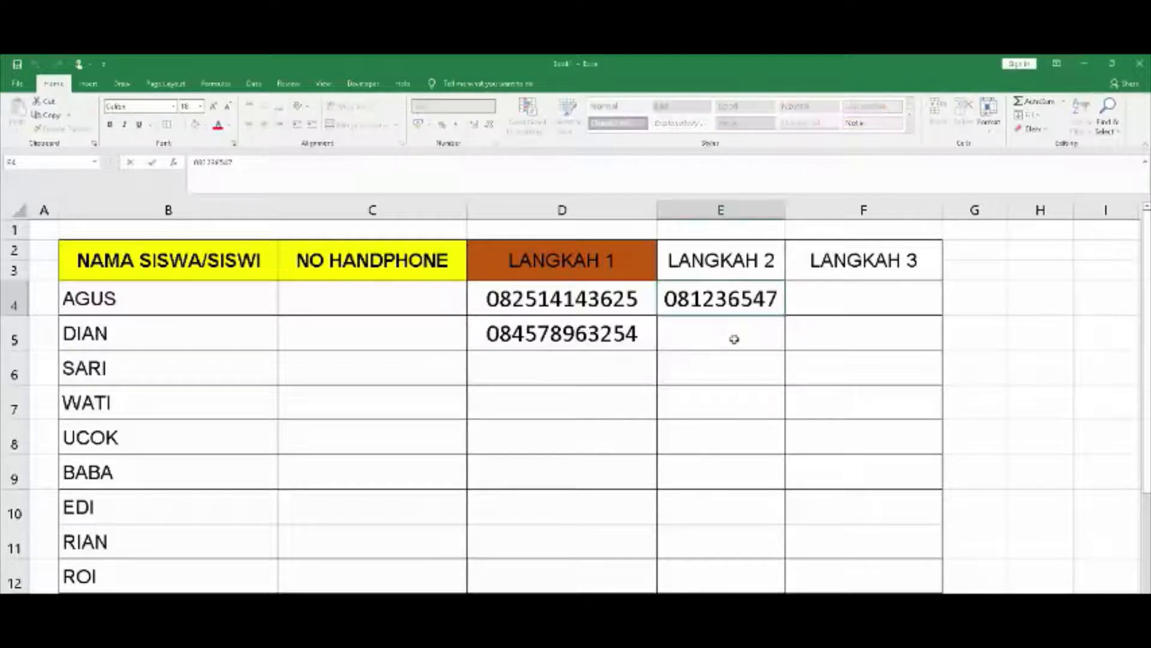
Type two more phone numbers starting with 0 into E5 and E6 under LANGKAH 2
{"action": "left_click", "coordinate": [731, 335]}
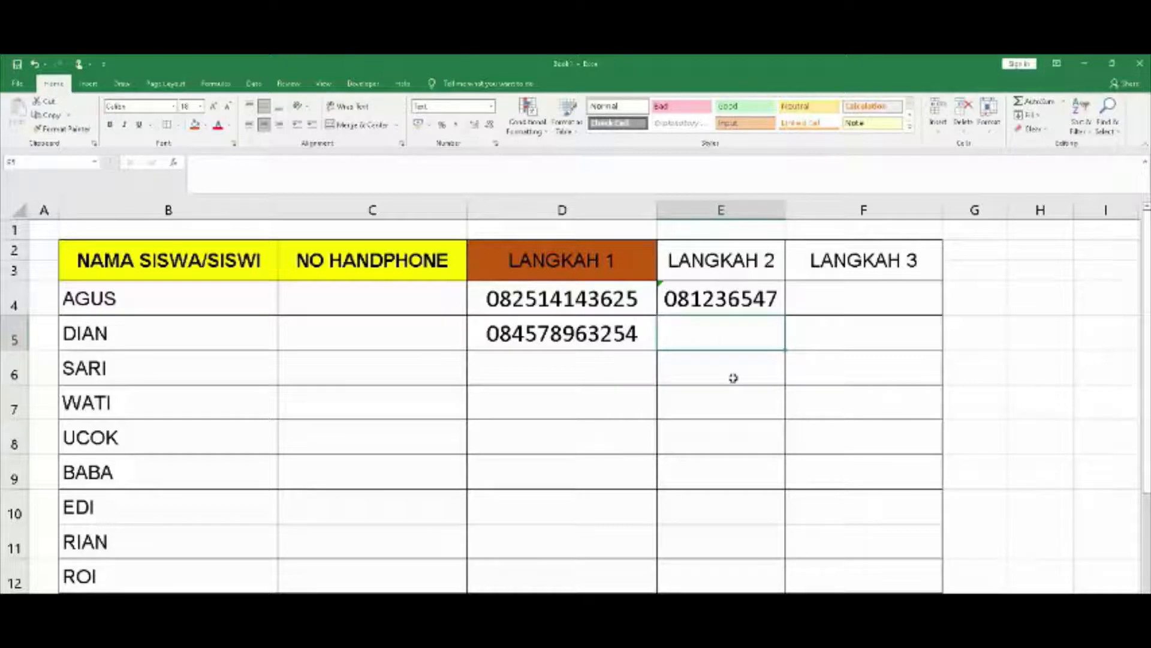
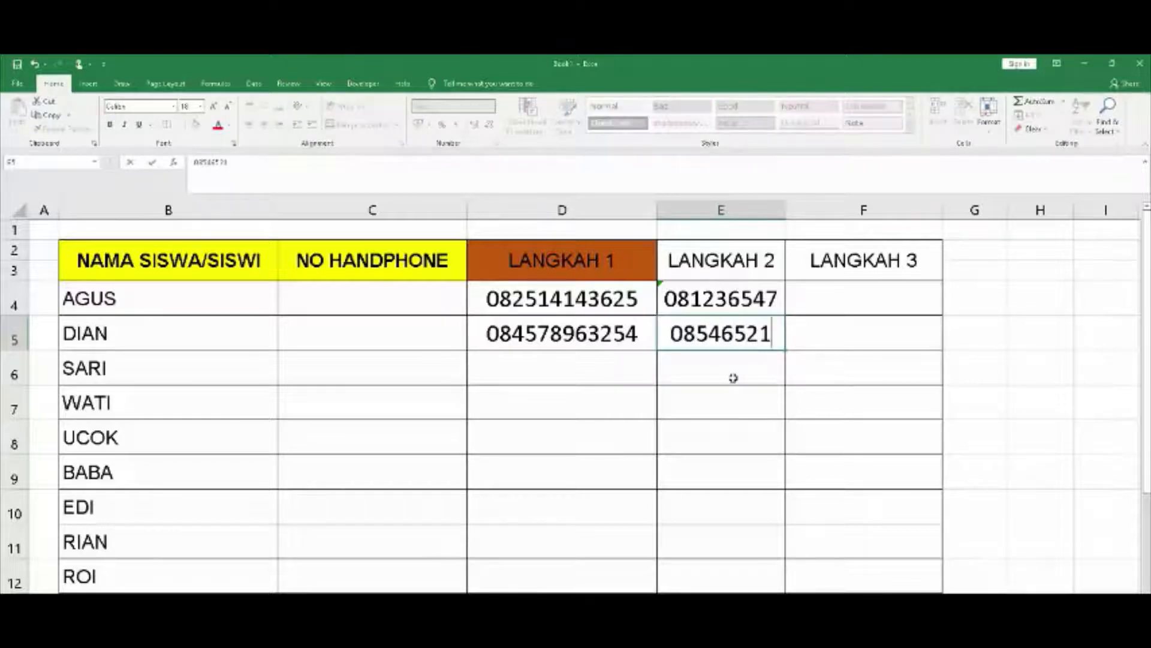
{"action": "key", "text": "Return"}
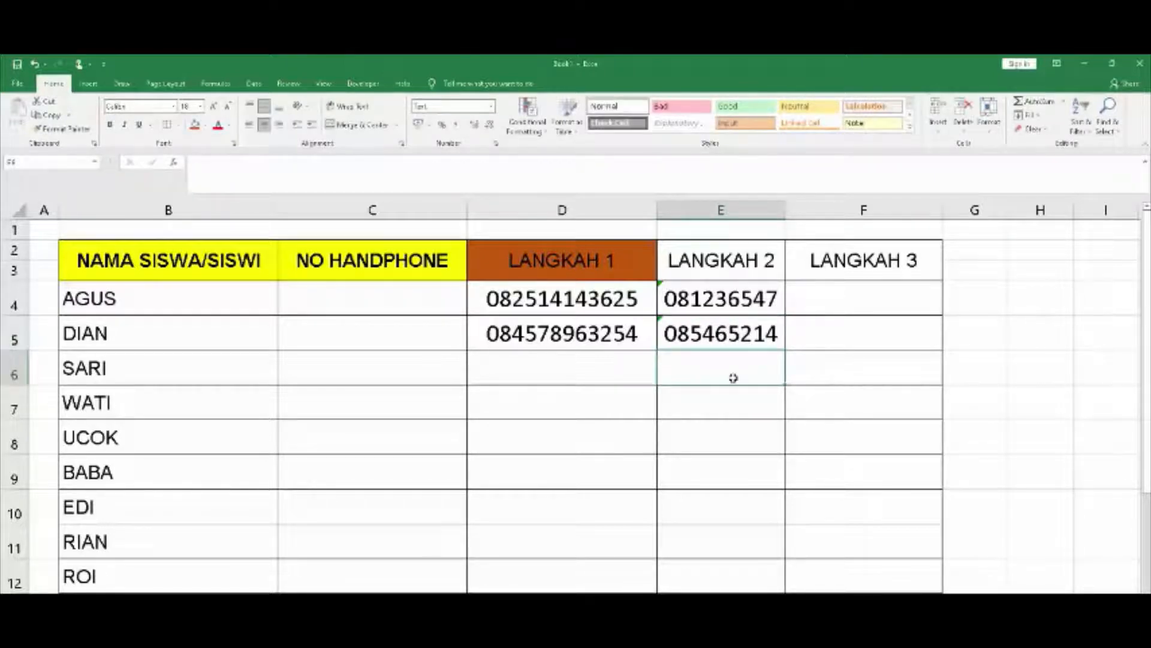
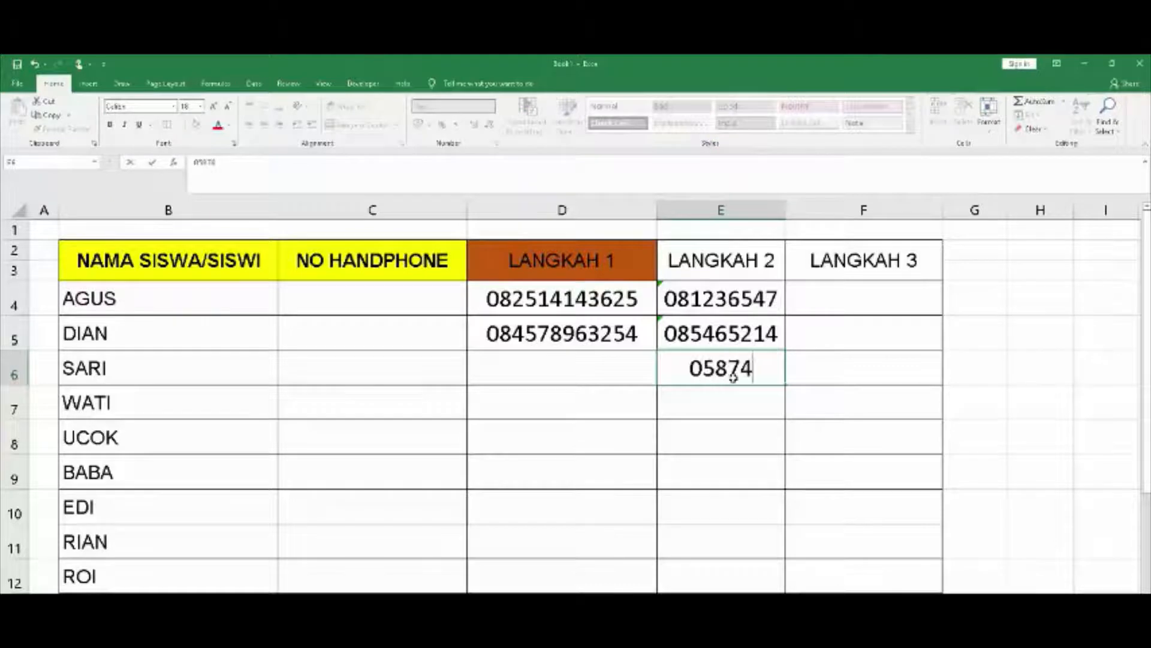
{"action": "key", "text": "Return"}
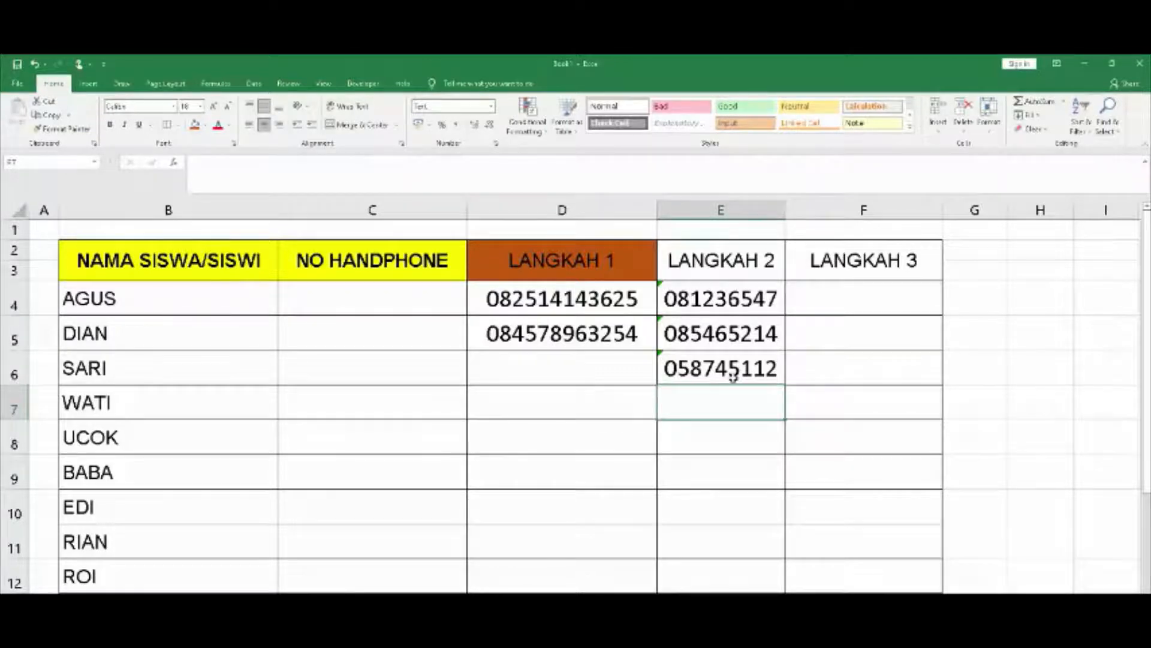
{"action": "left_click", "coordinate": [903, 297]}
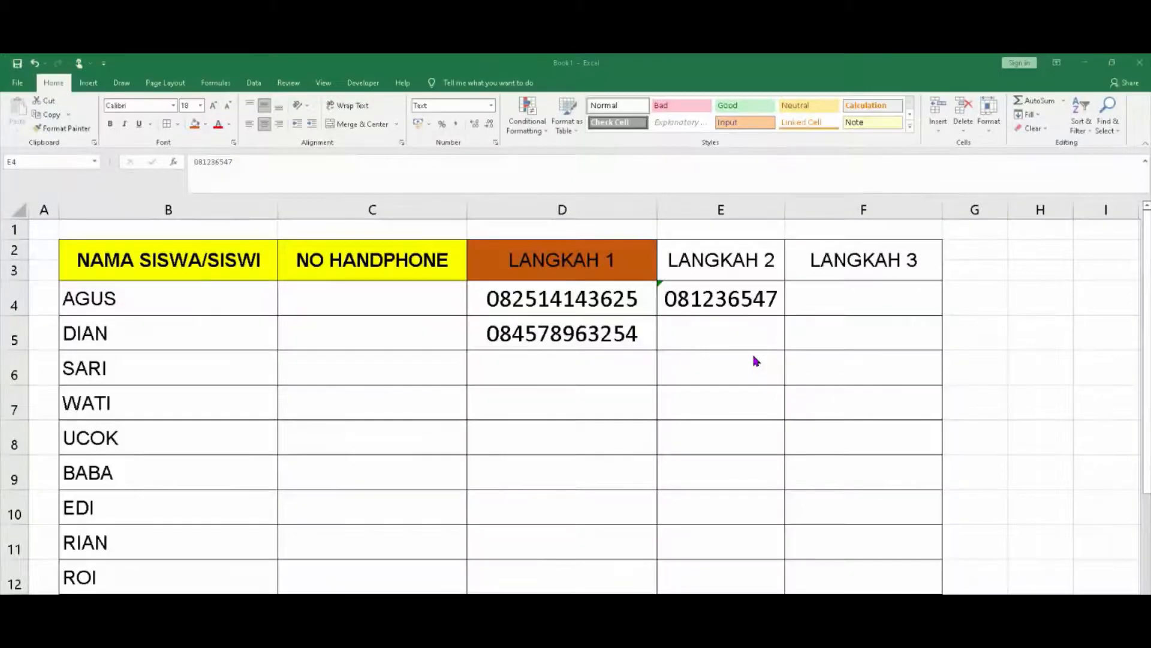
Re-confirm E4, then enter DIAN's and SARI's phone numbers in E5 and E6 with leading zeros
{"action": "left_click", "coordinate": [726, 332]}
{"action": "key", "text": "F2"}
{"action": "key", "text": "Return"}
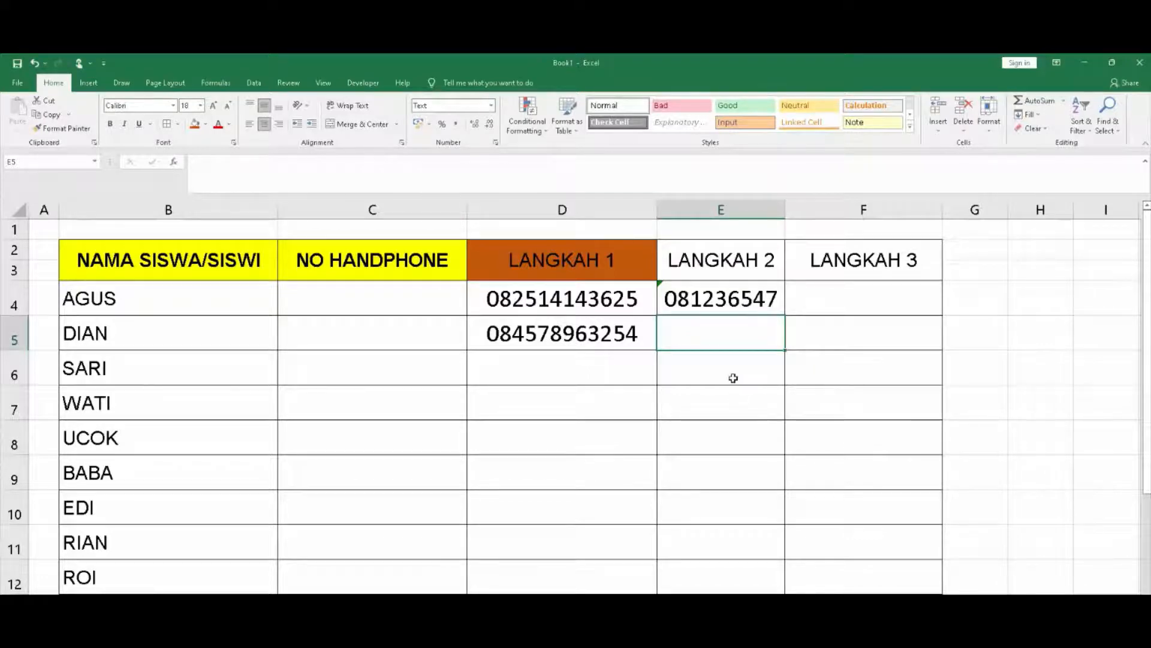
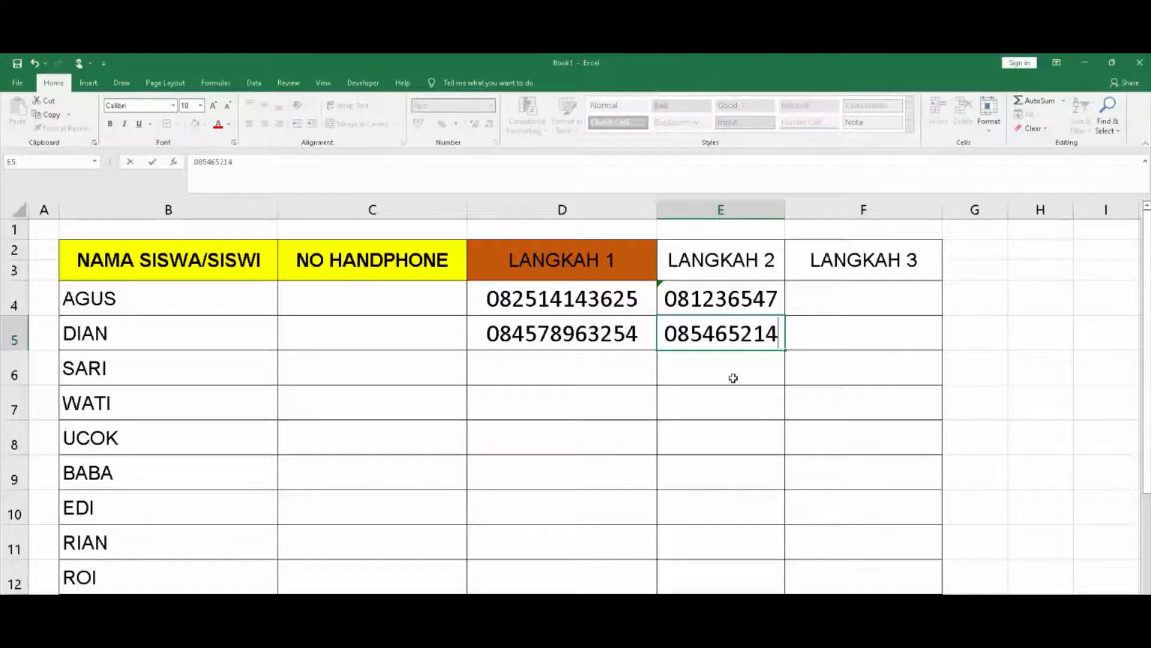
{"action": "key", "text": "Return"}
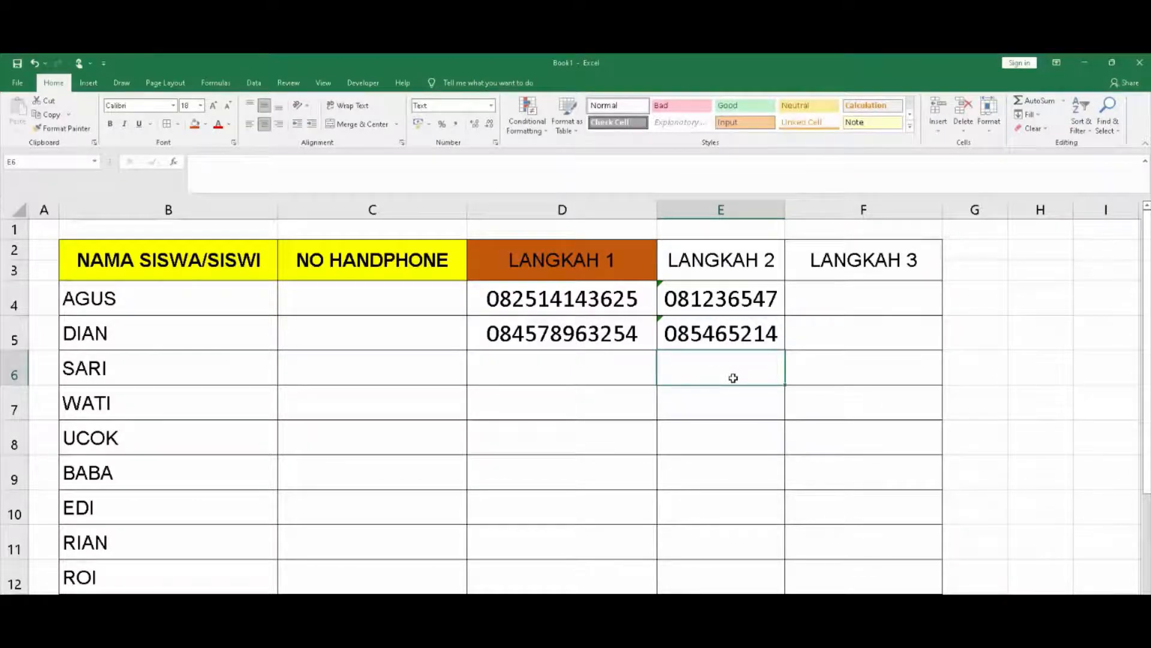
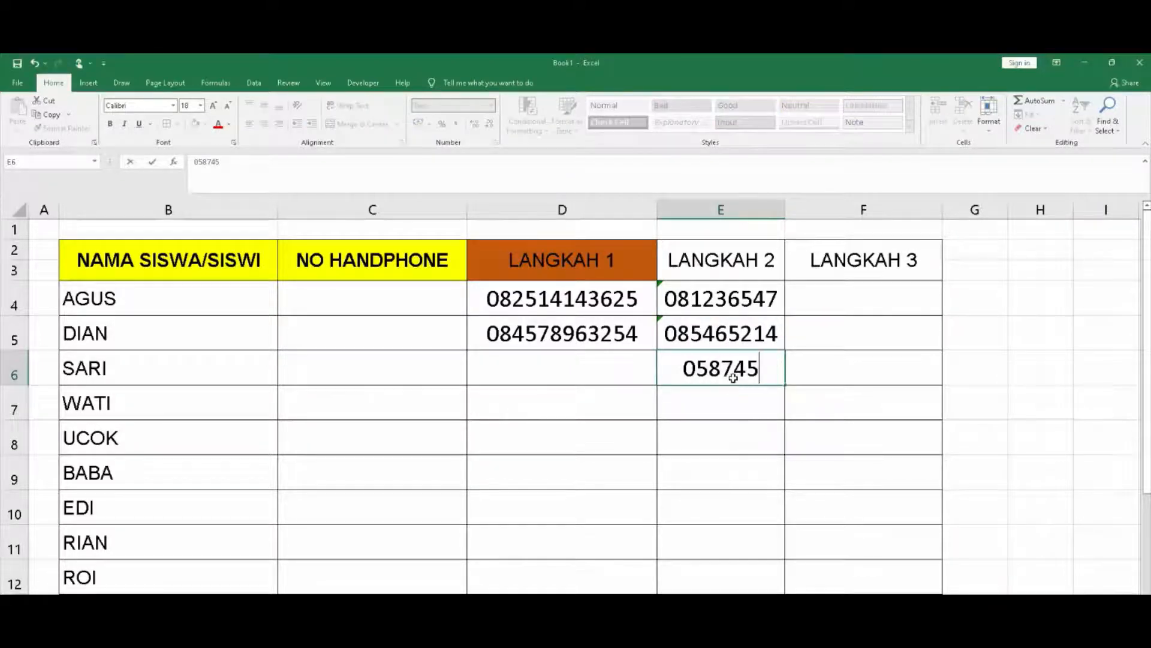
{"action": "key", "text": "Return"}
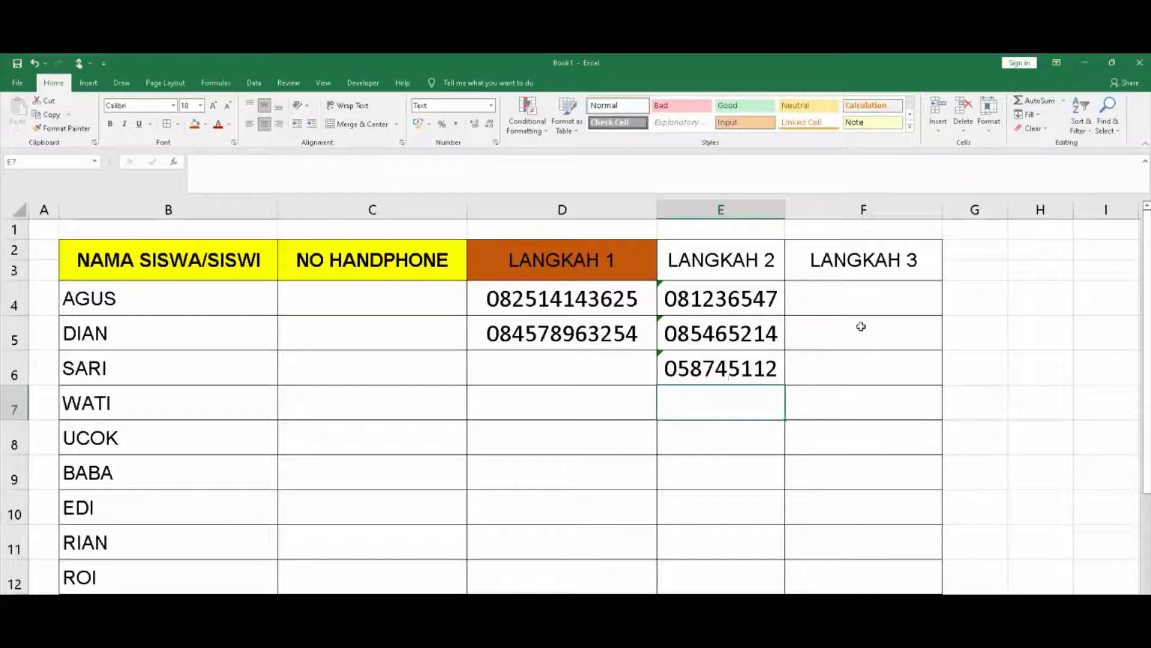
{"action": "left_click", "coordinate": [902, 296]}
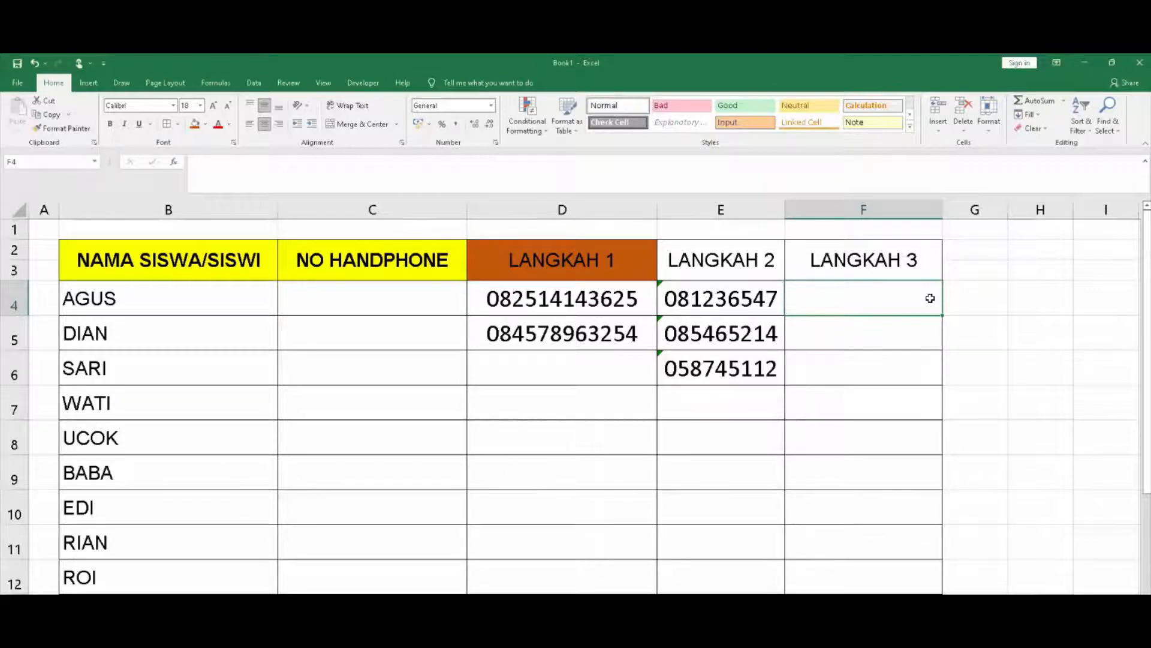
Select the LANGKAH 3 cells F4:F12 for formatting
{"action": "key", "text": "ctrl+1"}
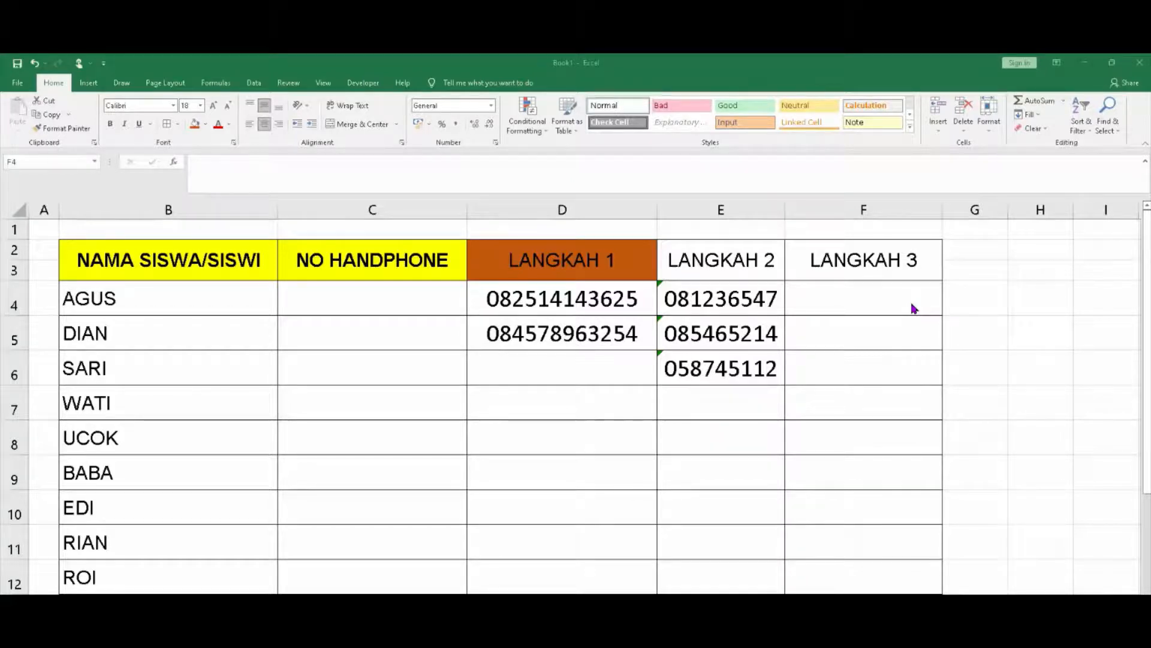
{"action": "left_click", "coordinate": [877, 307]}
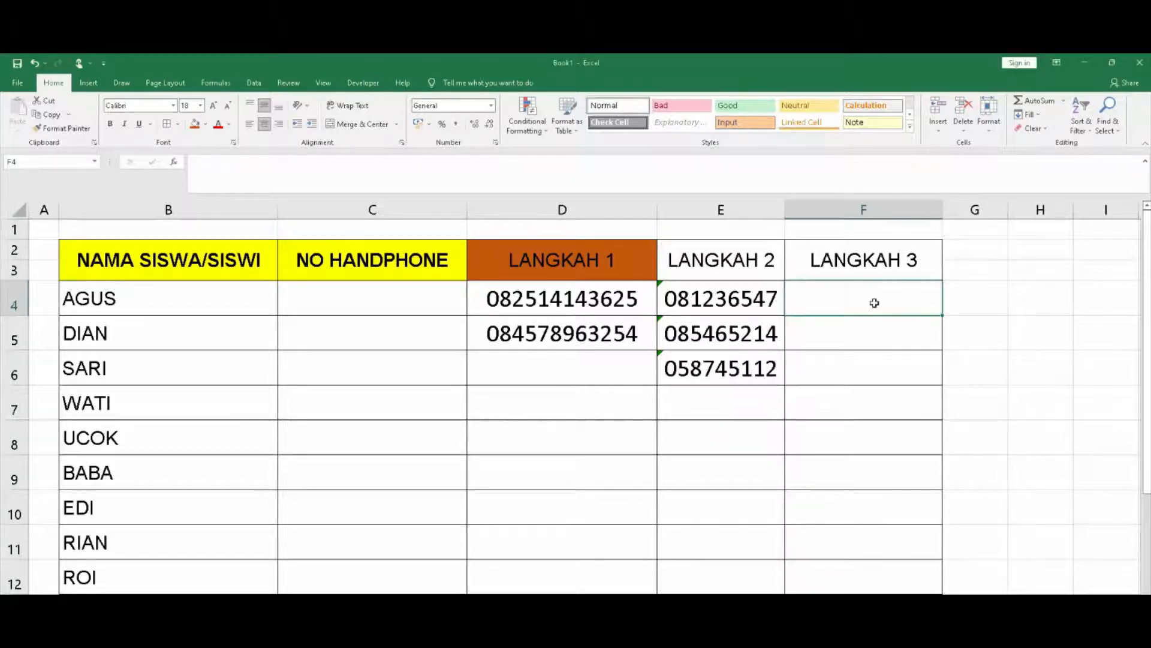
{"action": "left_click", "coordinate": [884, 358]}
{"action": "left_click", "coordinate": [871, 298]}
{"action": "left_click_drag", "start_coordinate": [872, 298], "coordinate": [852, 567]}
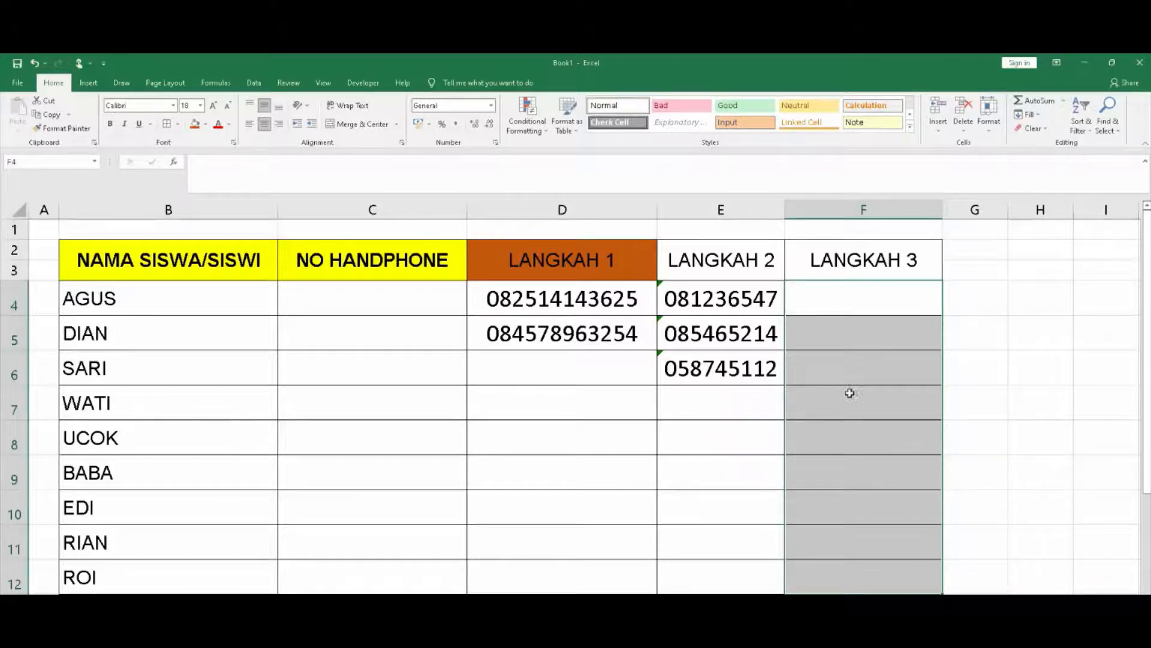
Open Format Cells via More Number Formats and choose the Custom category for LANGKAH 3
{"action": "left_click", "coordinate": [492, 107]}
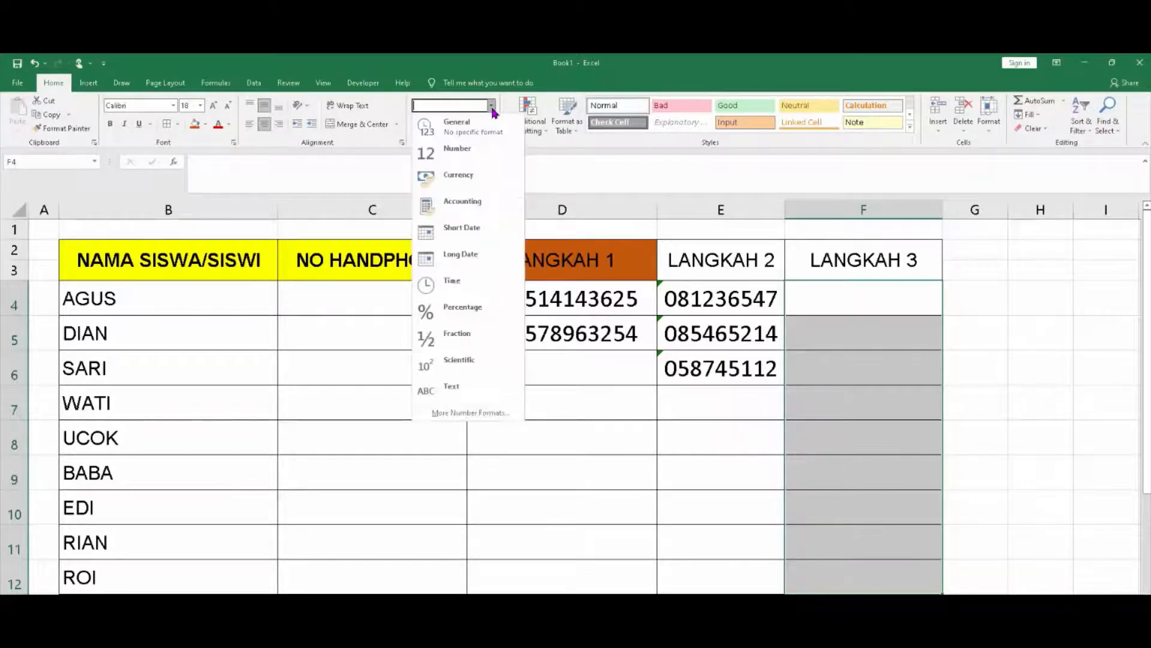
{"action": "left_click", "coordinate": [468, 413]}
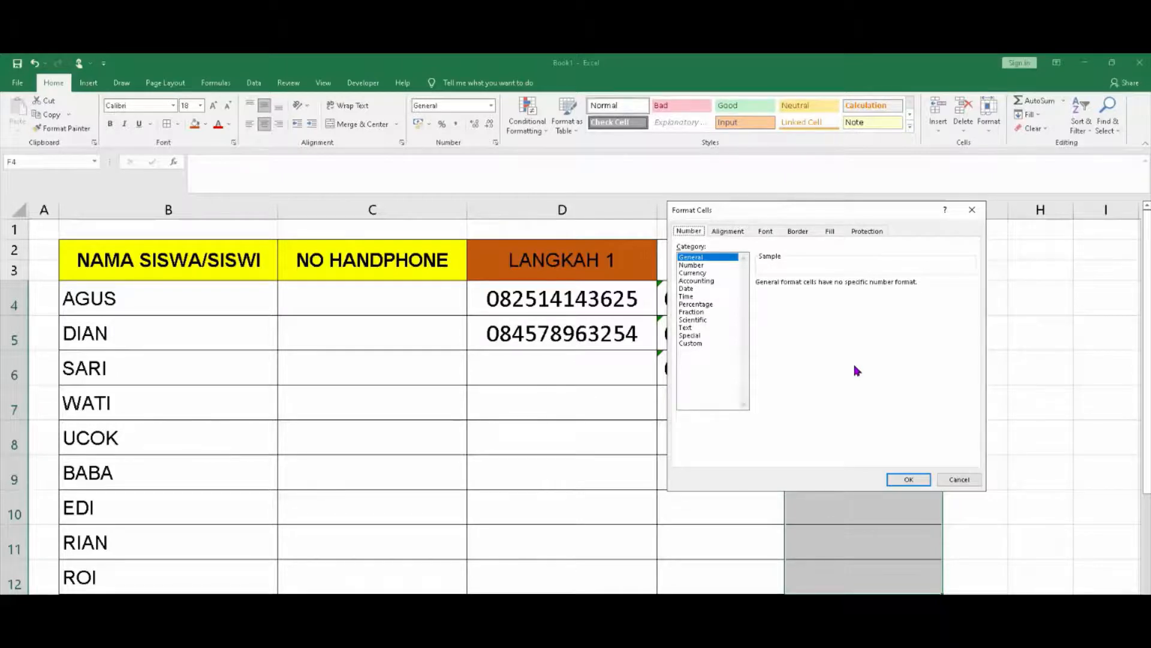
{"action": "left_click", "coordinate": [697, 345]}
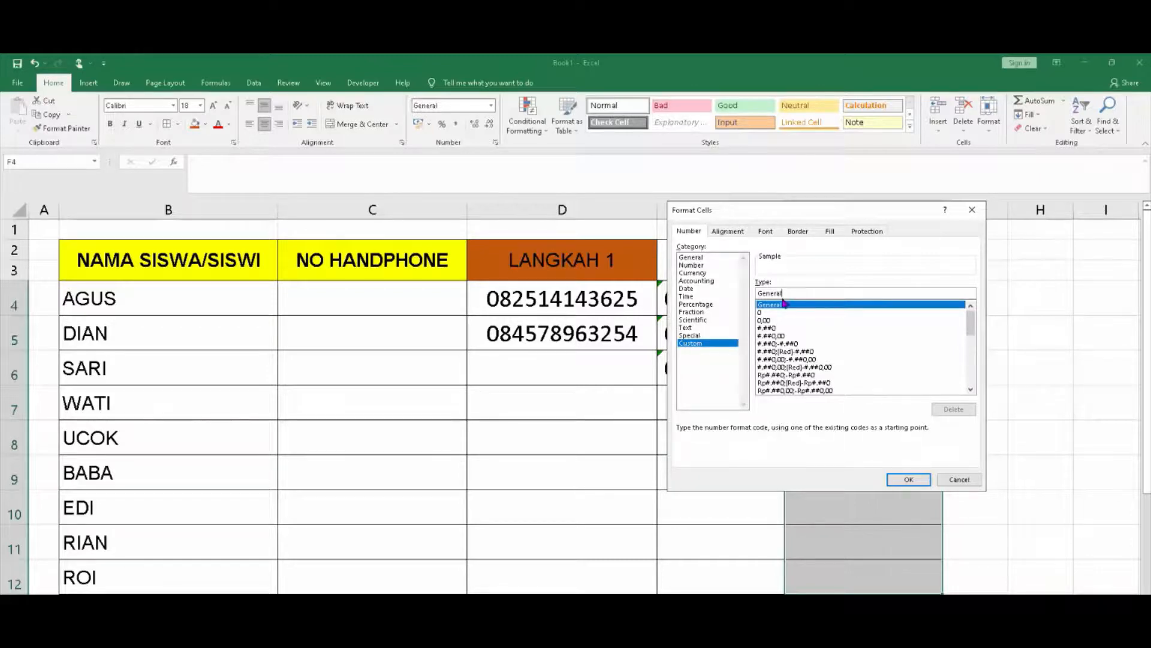
{"action": "left_click_drag", "start_coordinate": [797, 293], "coordinate": [754, 295]}
{"action": "type", "text": "00"}
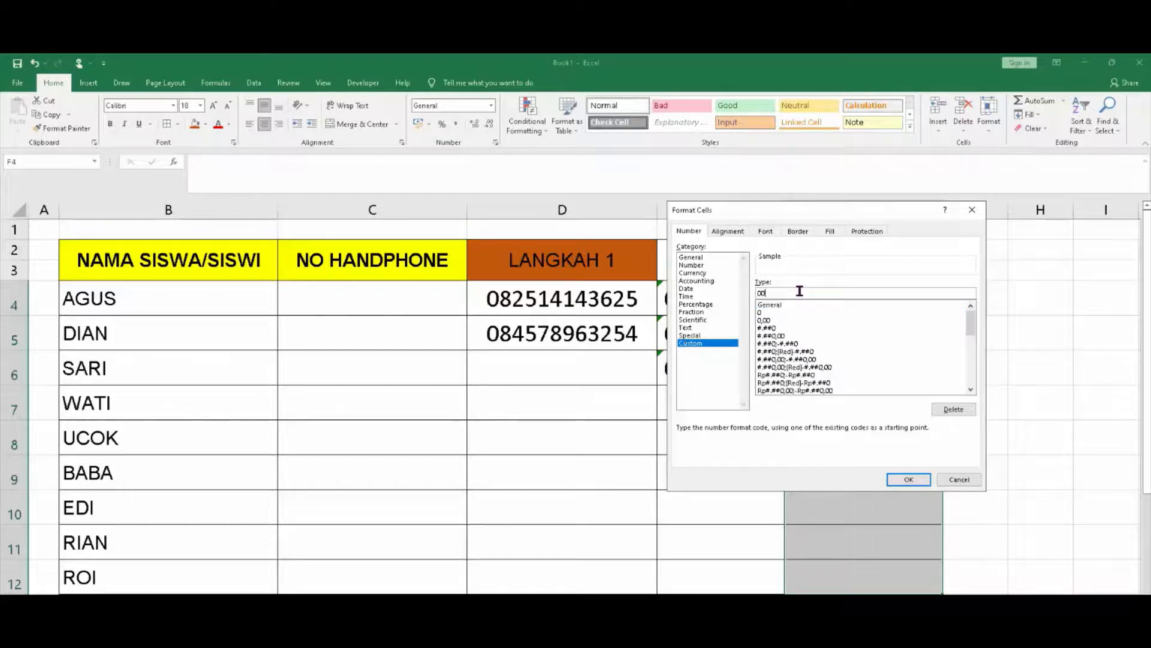
{"action": "type", "text": "0000000000"}
{"action": "left_click", "coordinate": [909, 480]}
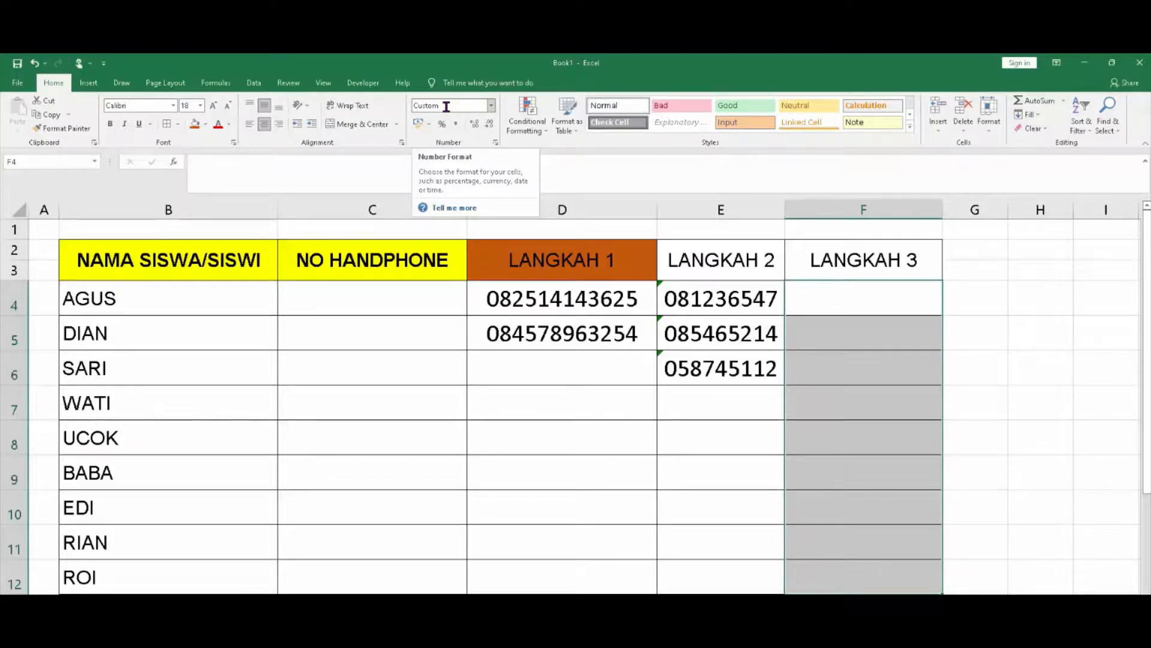
Enter AGUS's twelve-digit phone number in F4 and widen column F to display it
{"action": "left_click", "coordinate": [845, 293]}
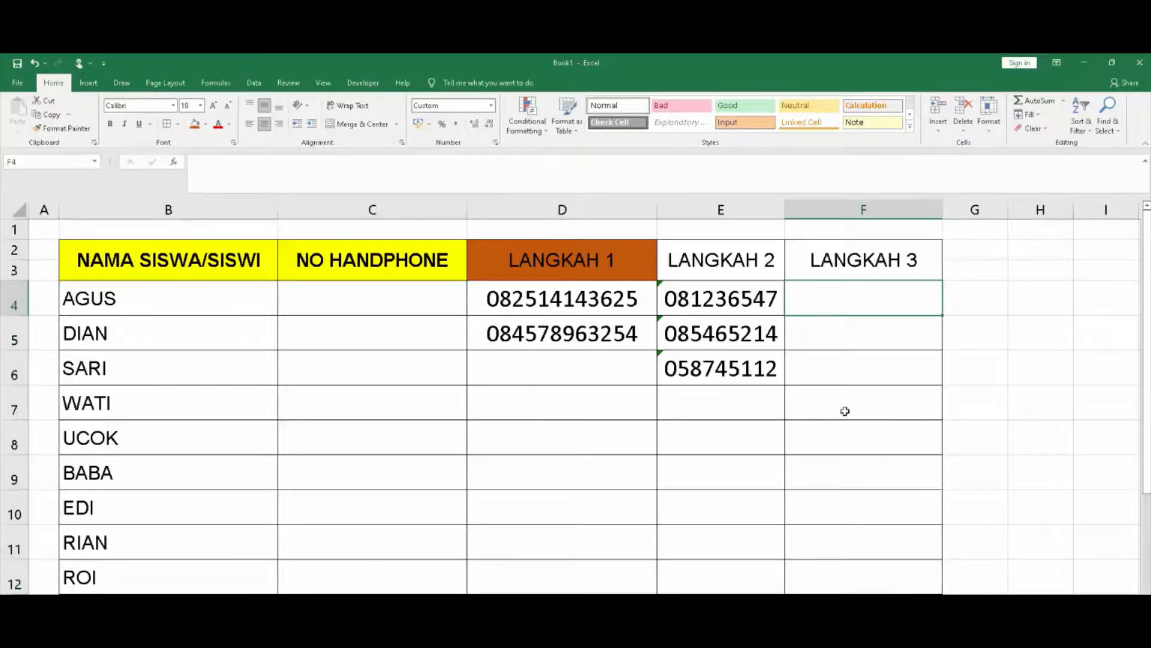
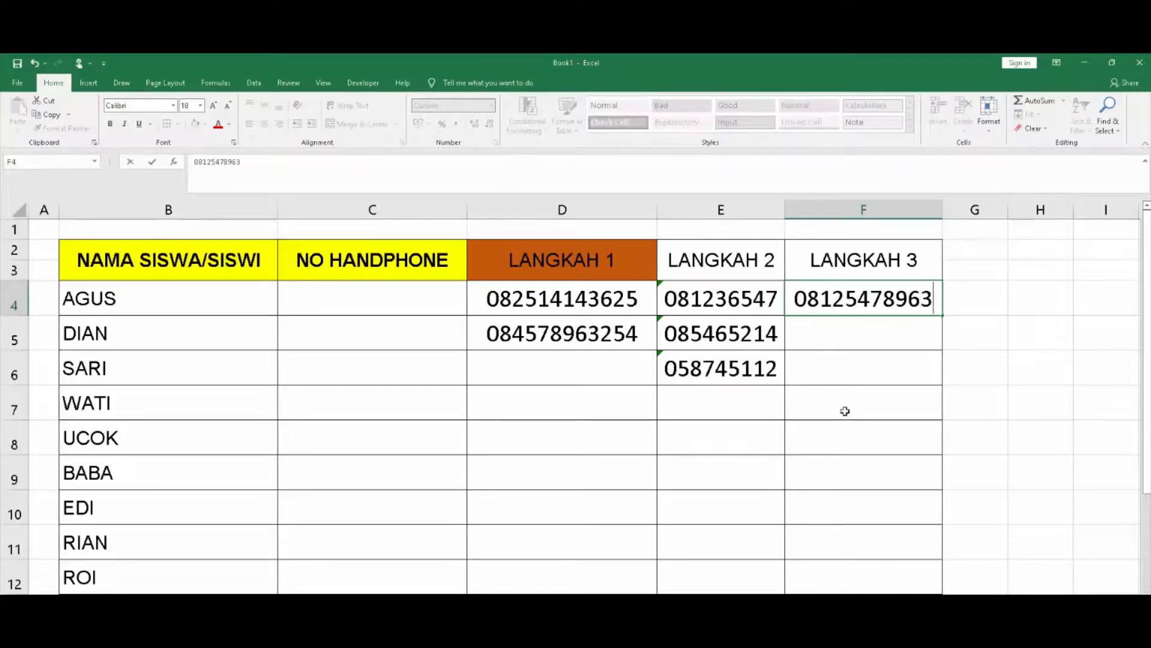
{"action": "key", "text": "Return"}
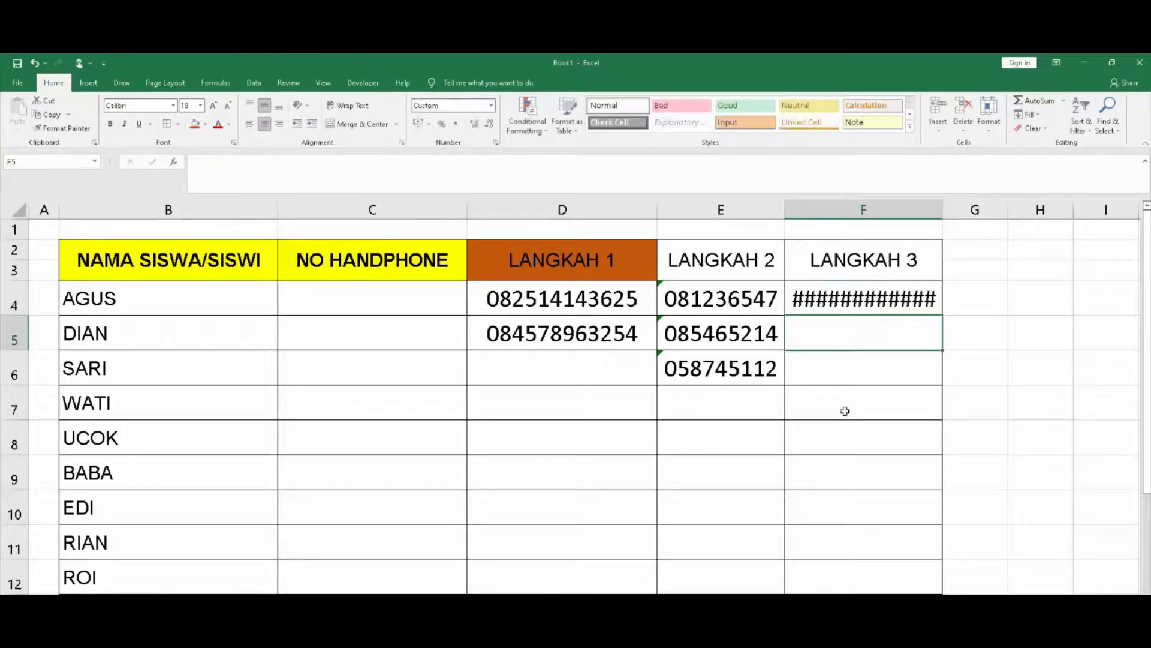
{"action": "left_click_drag", "start_coordinate": [943, 214], "coordinate": [954, 217]}
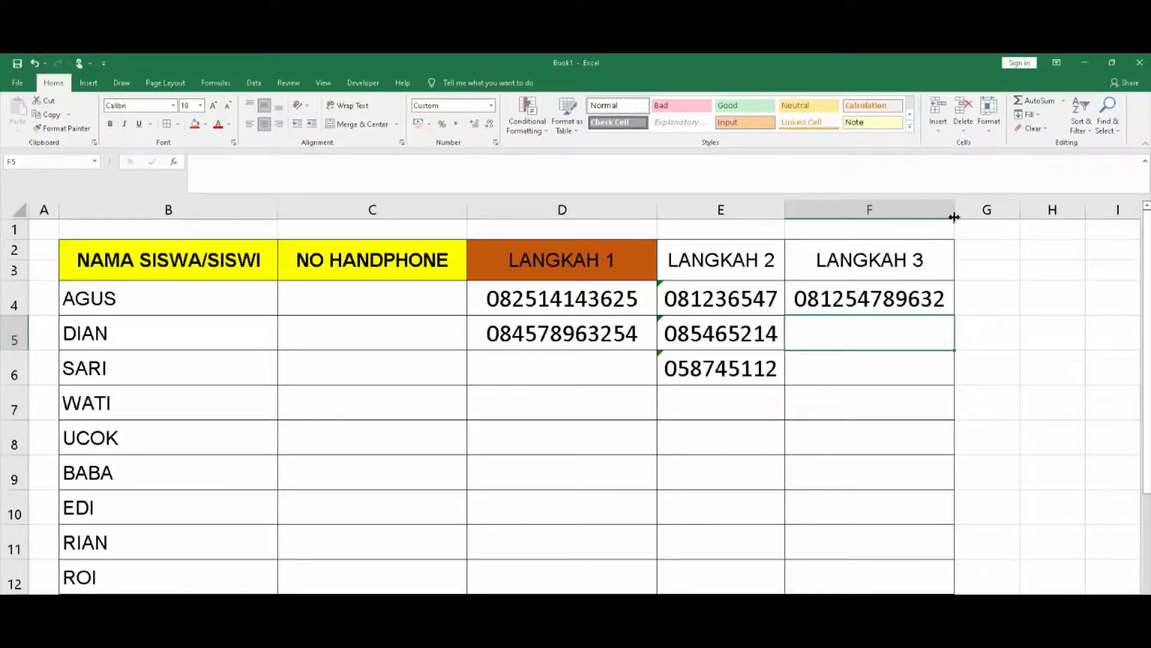
Check F4's number format without changes, then move to F5
{"action": "left_click", "coordinate": [878, 309]}
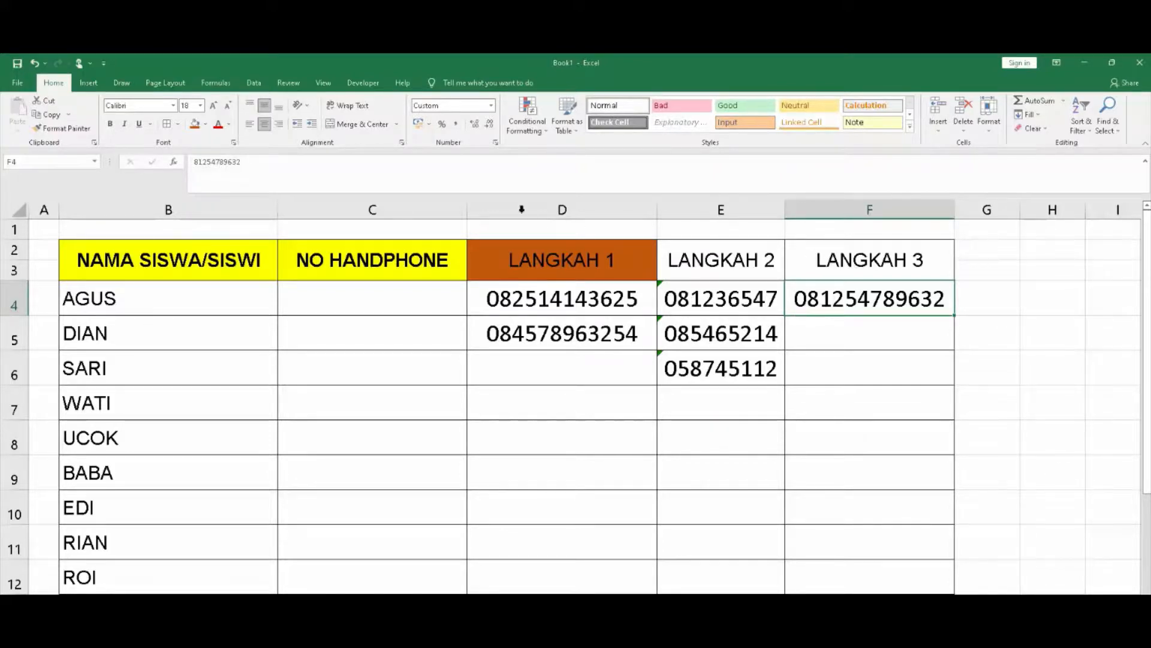
{"action": "left_click", "coordinate": [491, 106]}
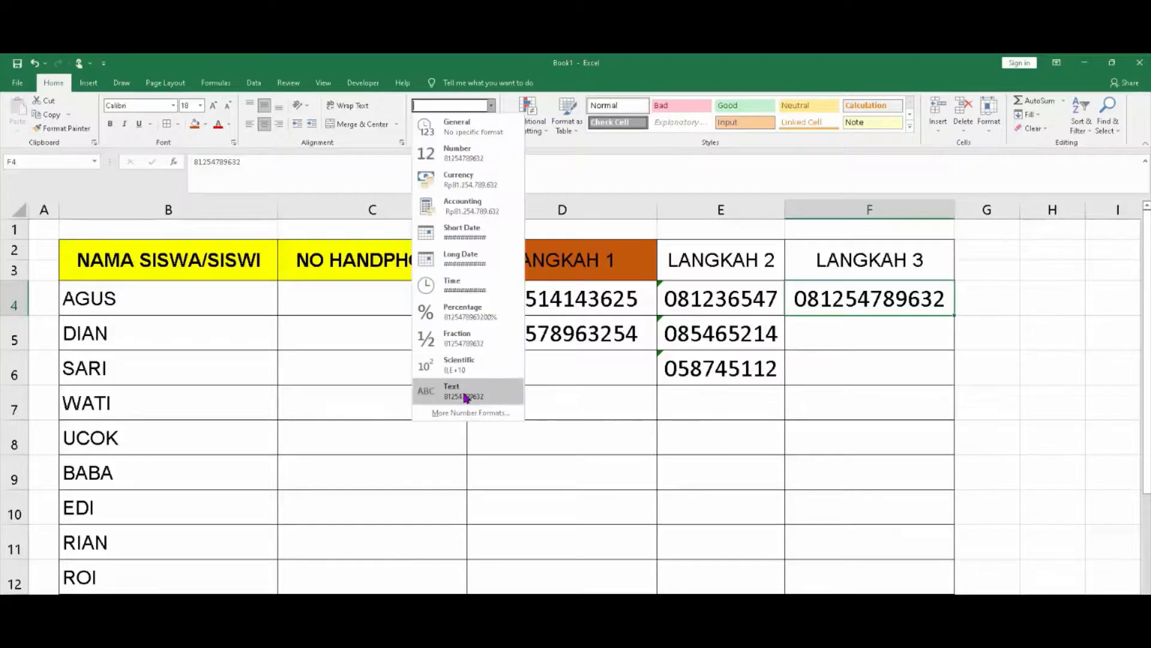
{"action": "left_click", "coordinate": [905, 317]}
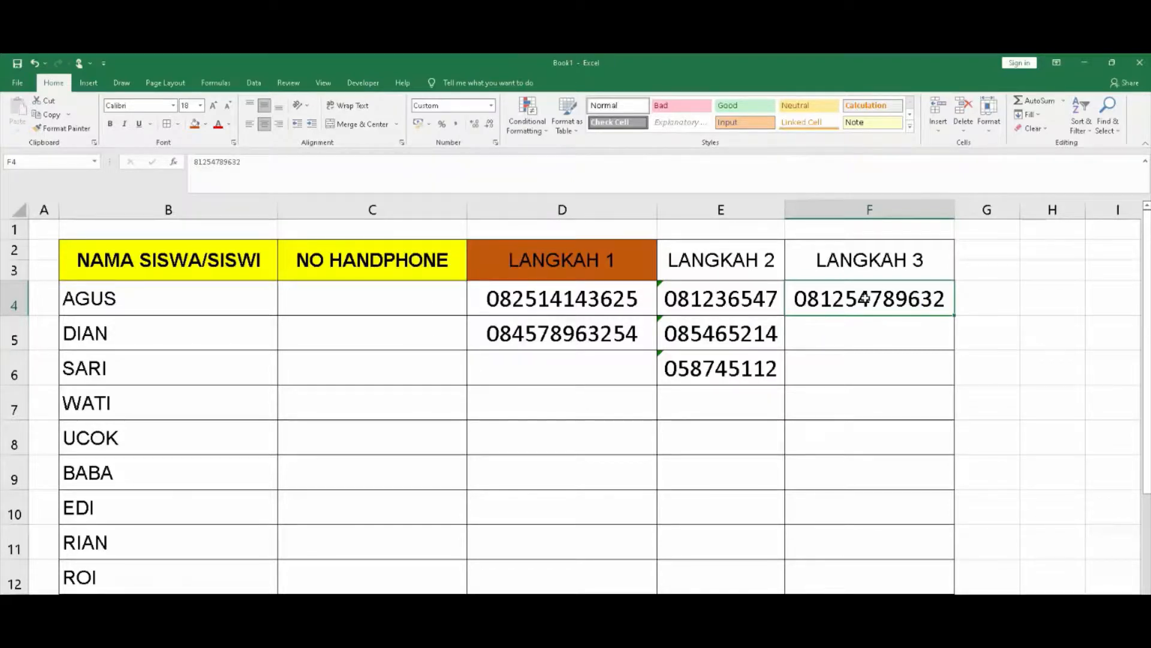
{"action": "left_click", "coordinate": [876, 348]}
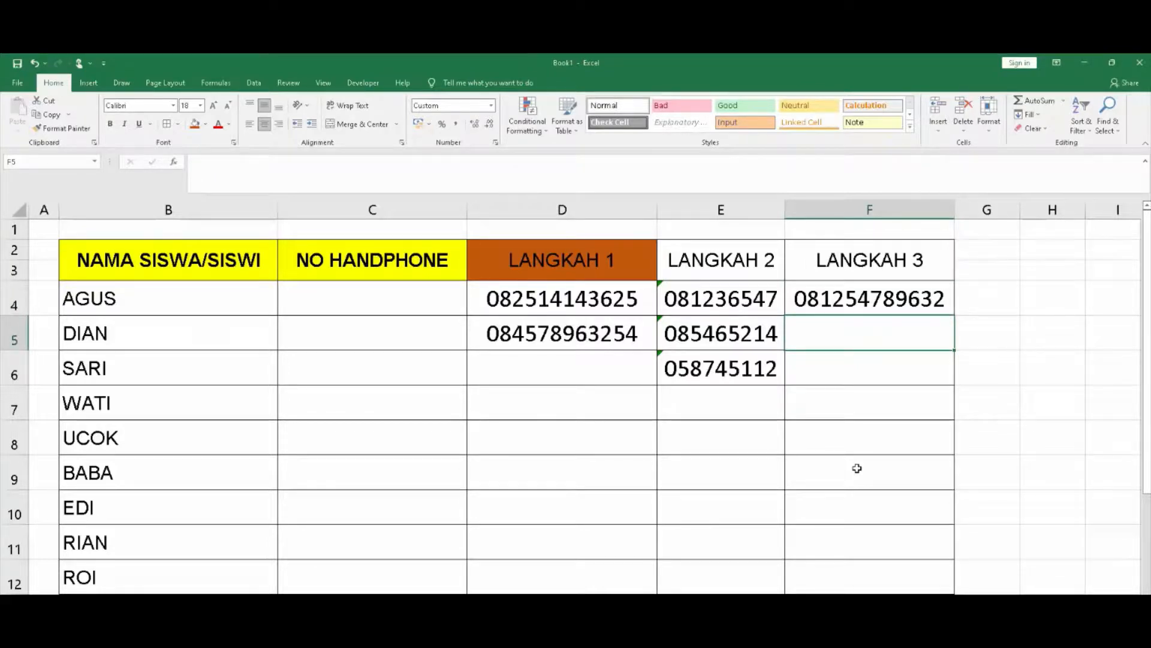
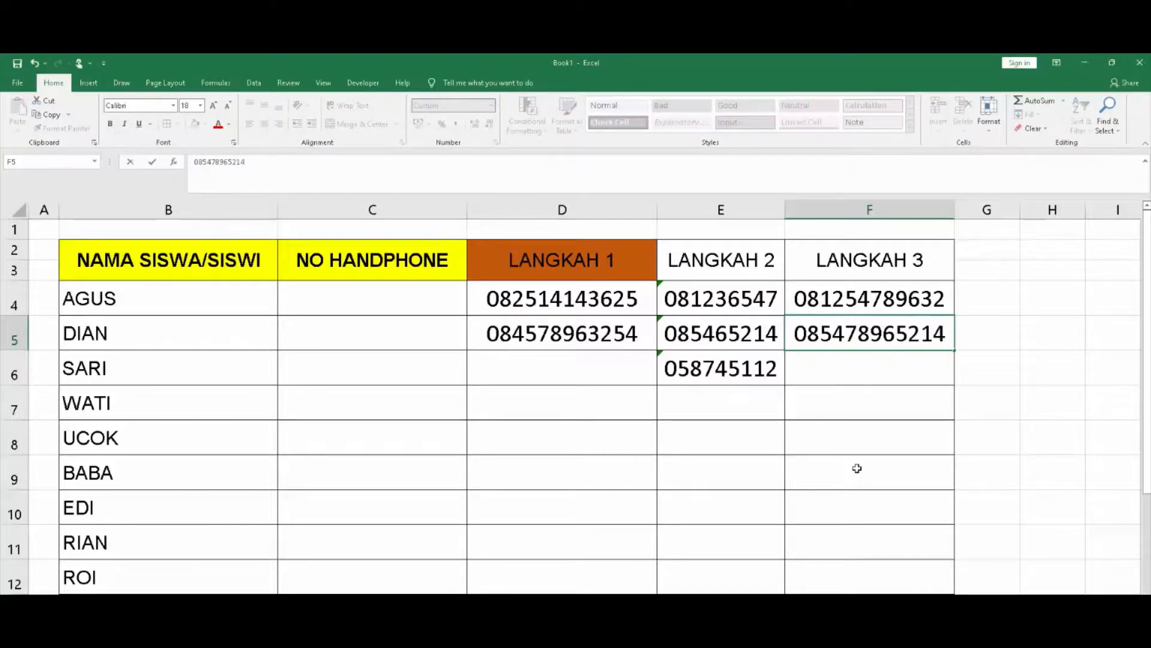
Enter DIAN's and SARI's numbers in F5 and F6; SARI's shorter one pads to twelve digits
{"action": "key", "text": "Return"}
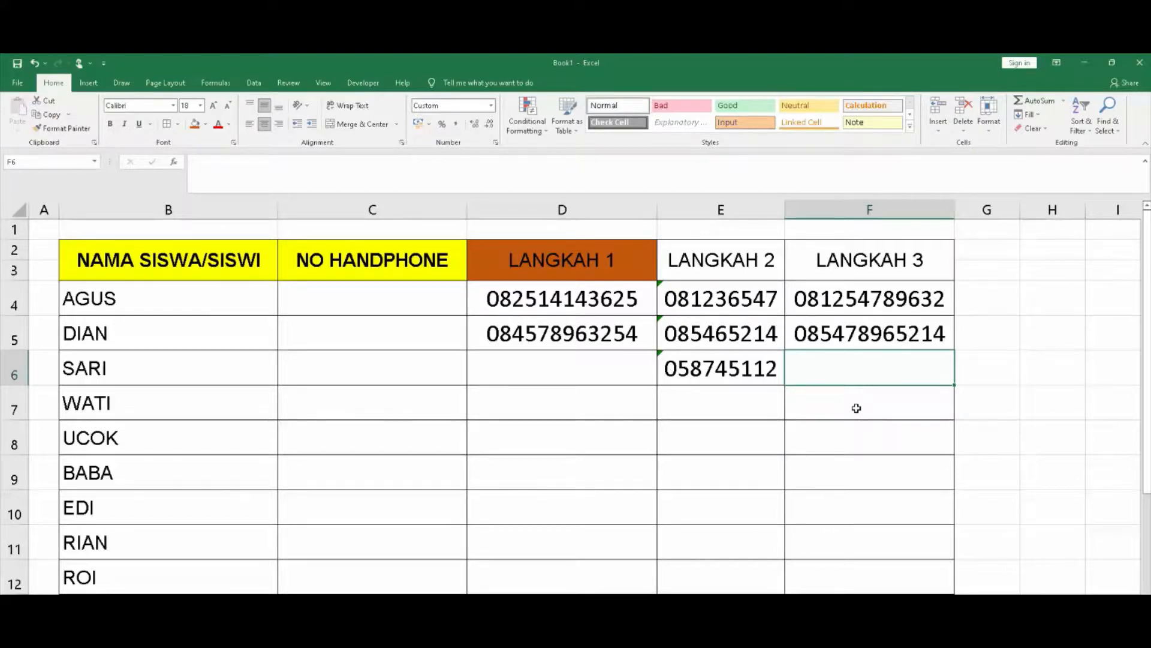
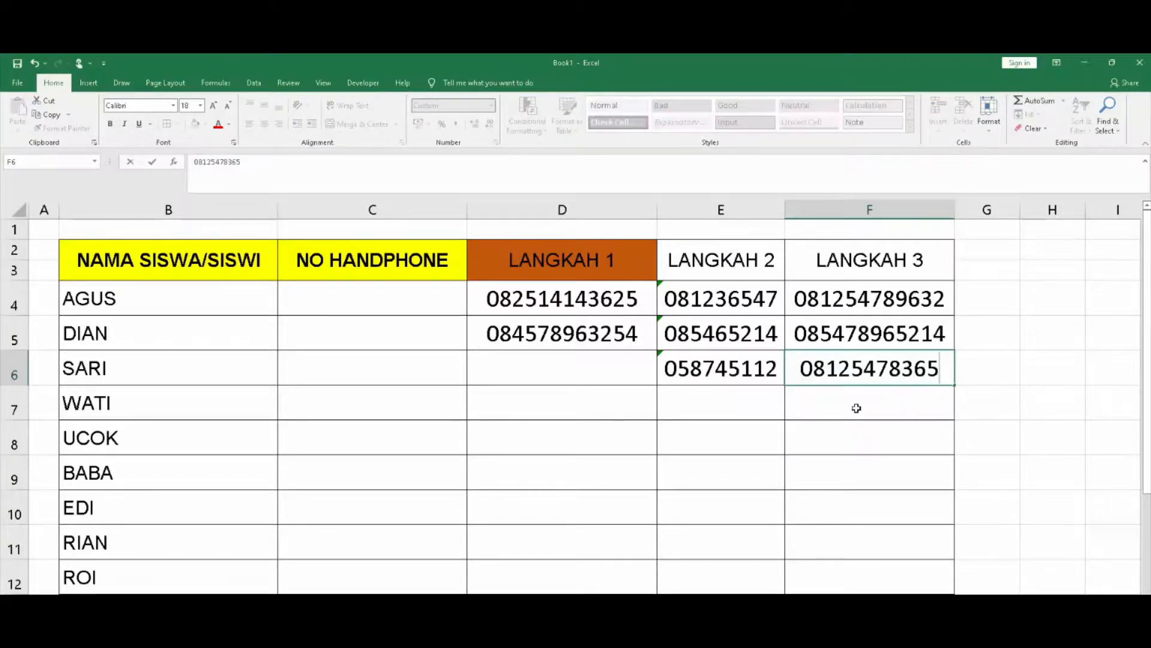
{"action": "key", "text": "Return"}
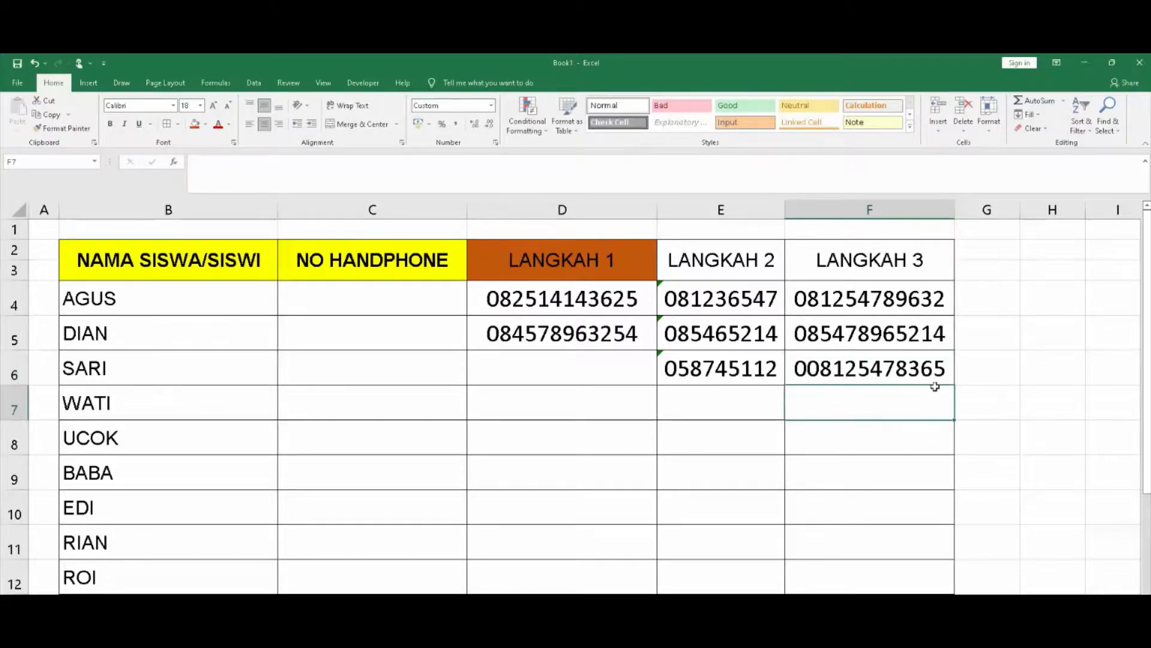
{"action": "left_click", "coordinate": [934, 364]}
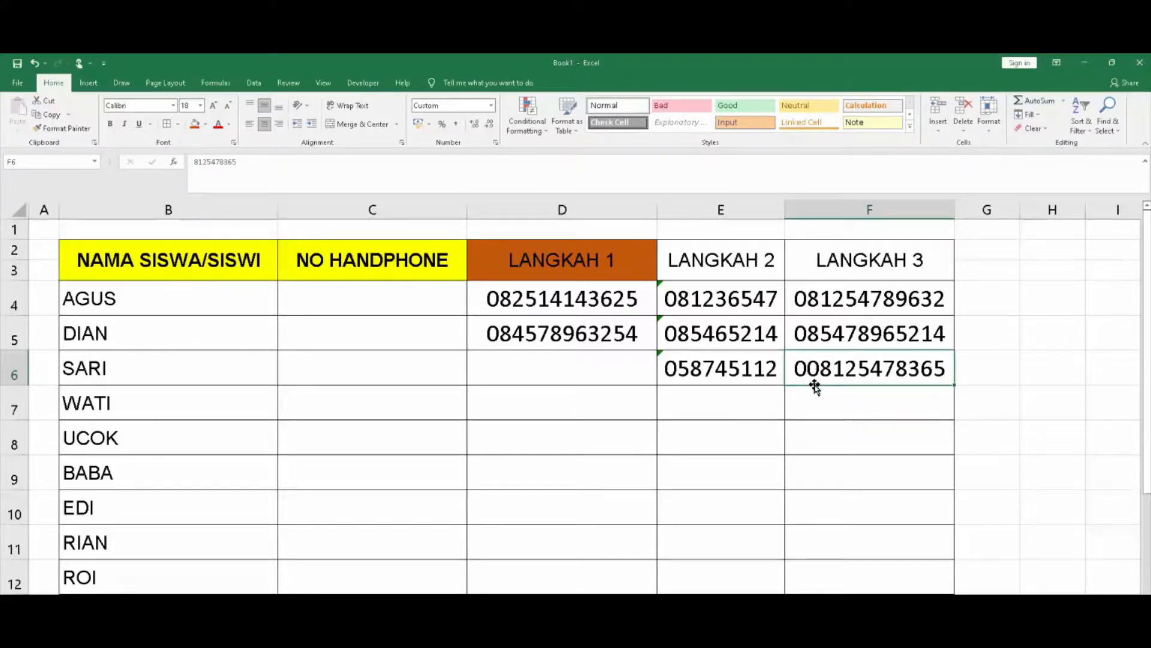
{"action": "left_click", "coordinate": [491, 105]}
{"action": "left_click", "coordinate": [506, 412]}
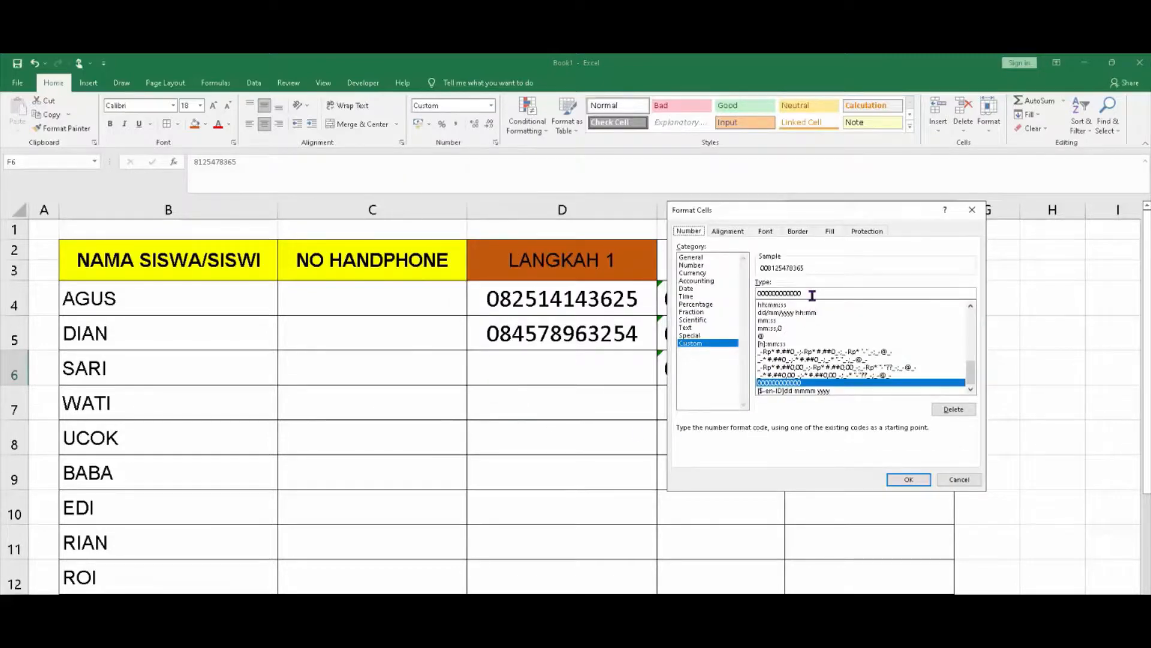
{"action": "left_click", "coordinate": [813, 295]}
{"action": "left_click", "coordinate": [910, 480]}
{"action": "left_click", "coordinate": [845, 406]}
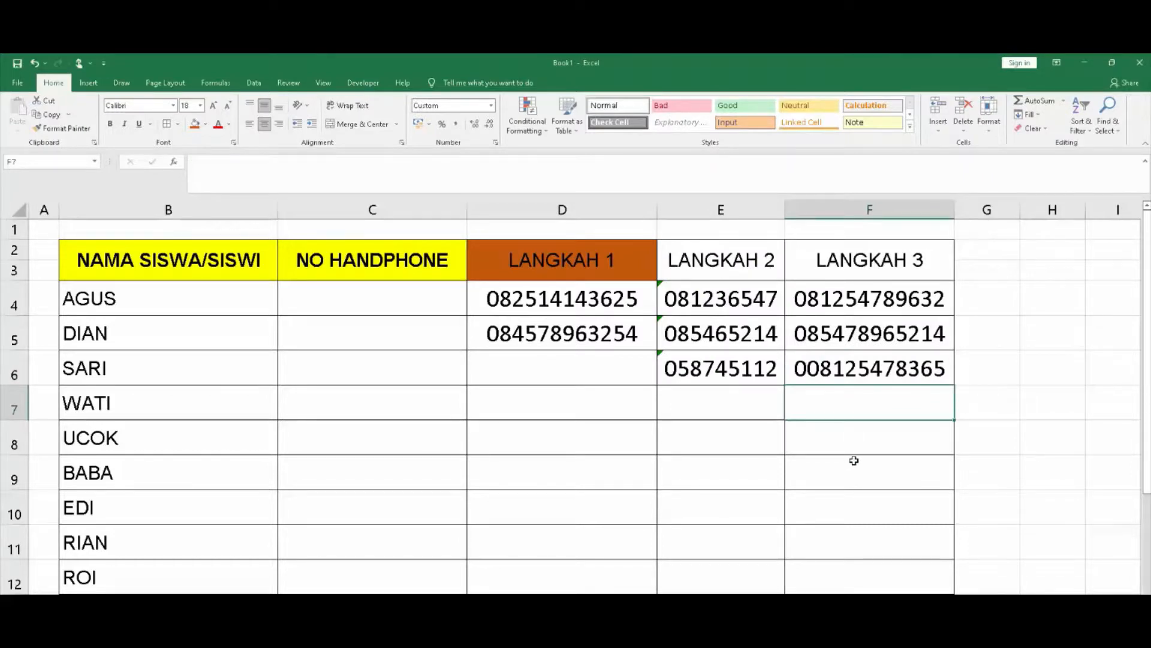
{"action": "type", "text": "0123"}
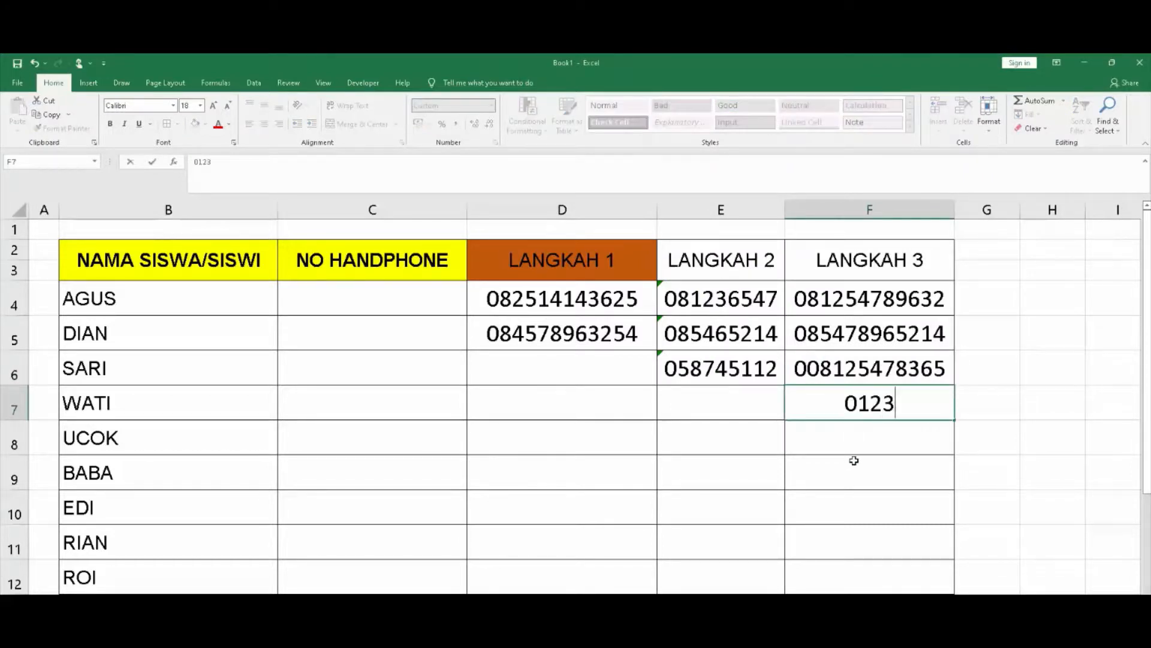
{"action": "key", "text": "Return"}
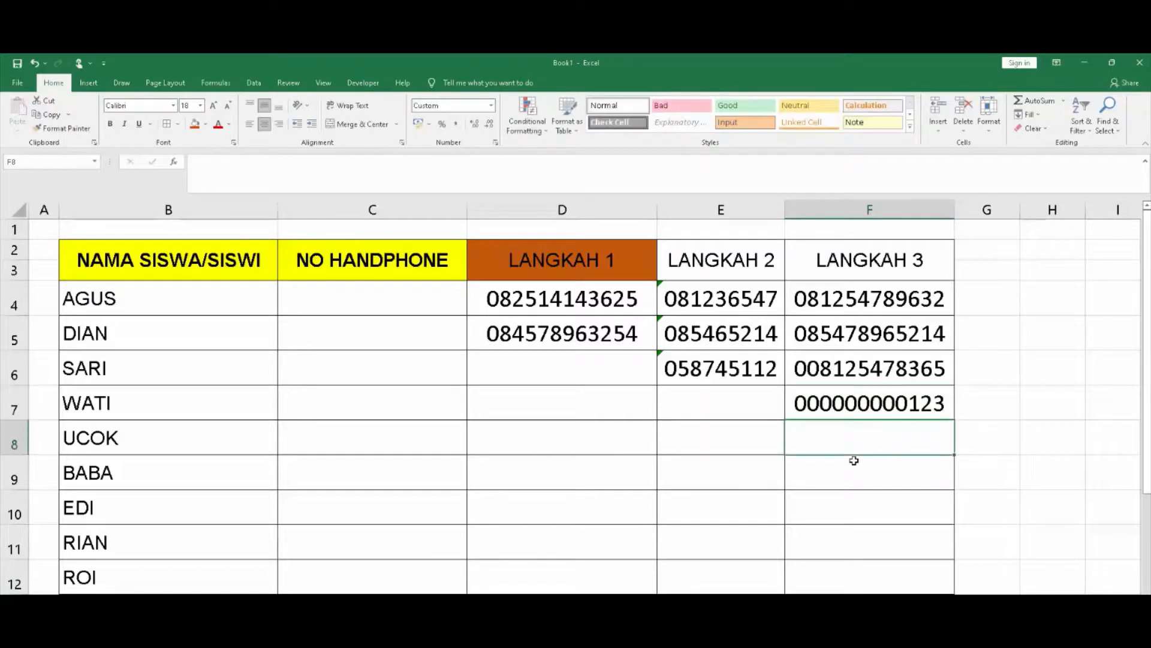
{"action": "left_click", "coordinate": [915, 405]}
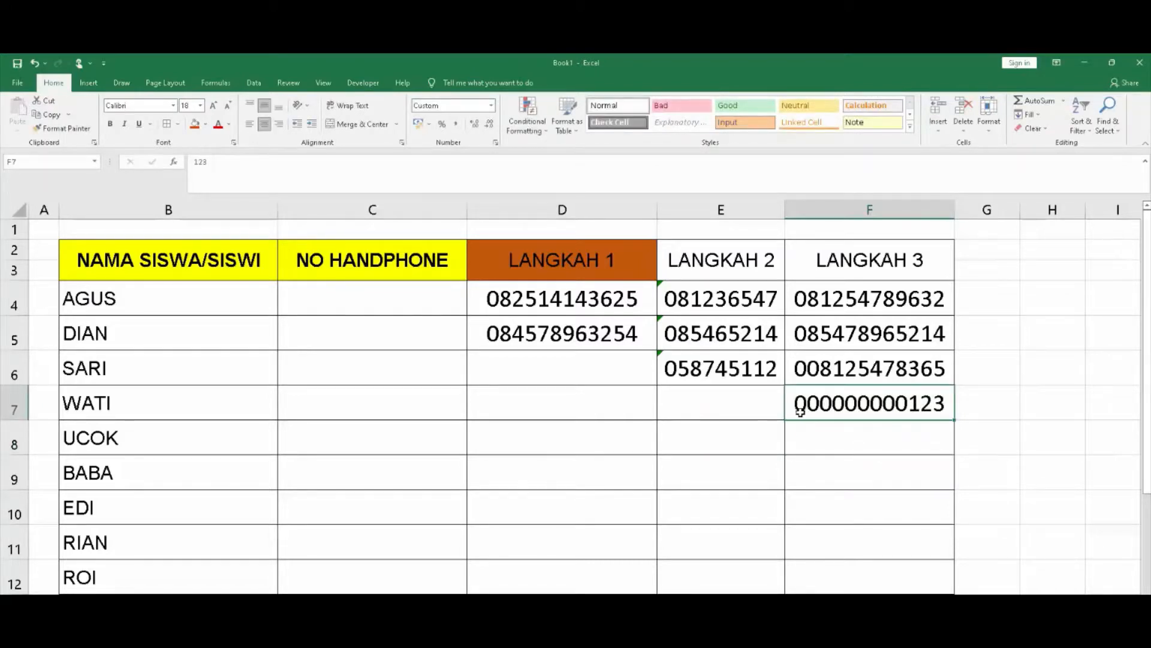
{"action": "left_click", "coordinate": [492, 111]}
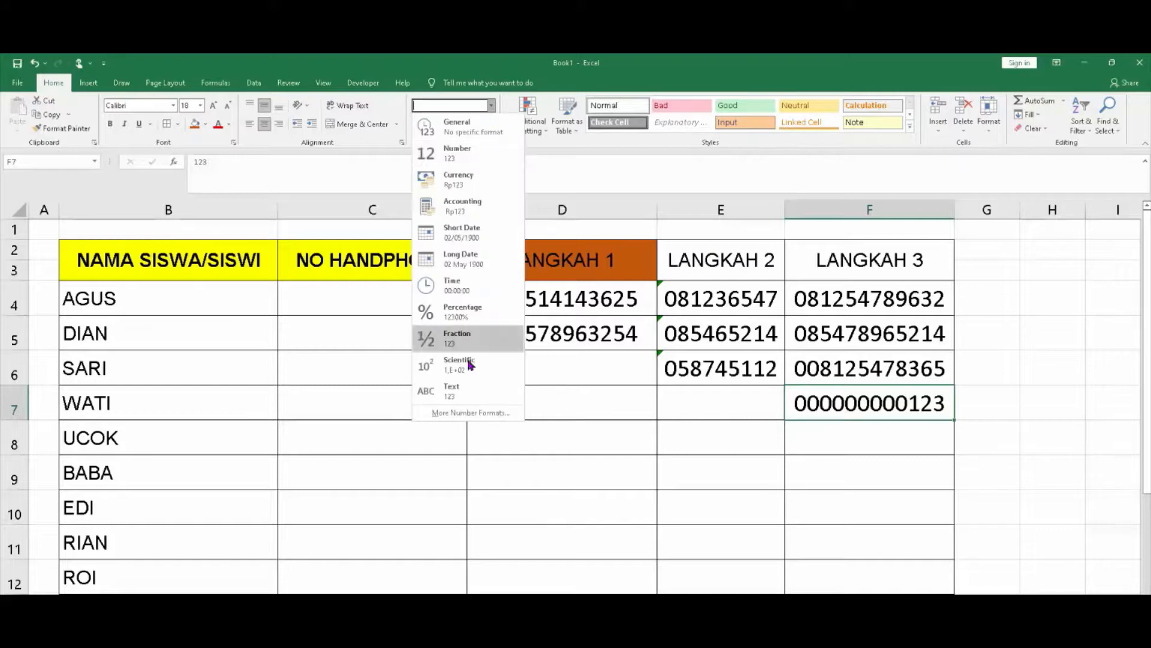
{"action": "left_click", "coordinate": [480, 415]}
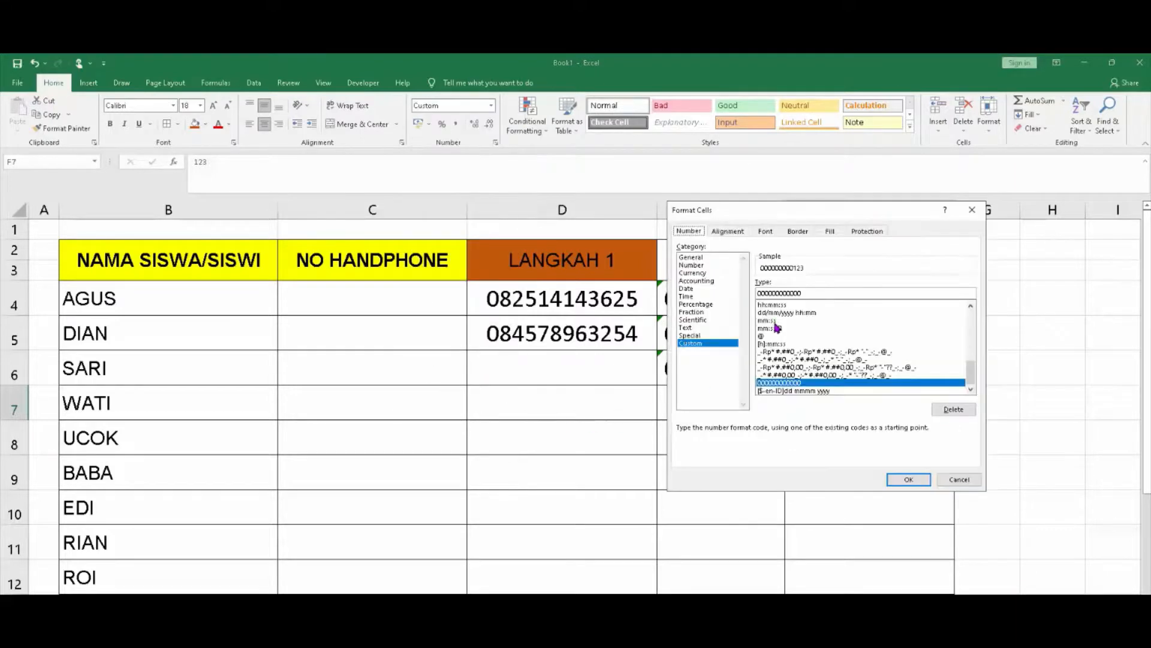
{"action": "left_click", "coordinate": [825, 292]}
{"action": "left_click", "coordinate": [908, 479]}
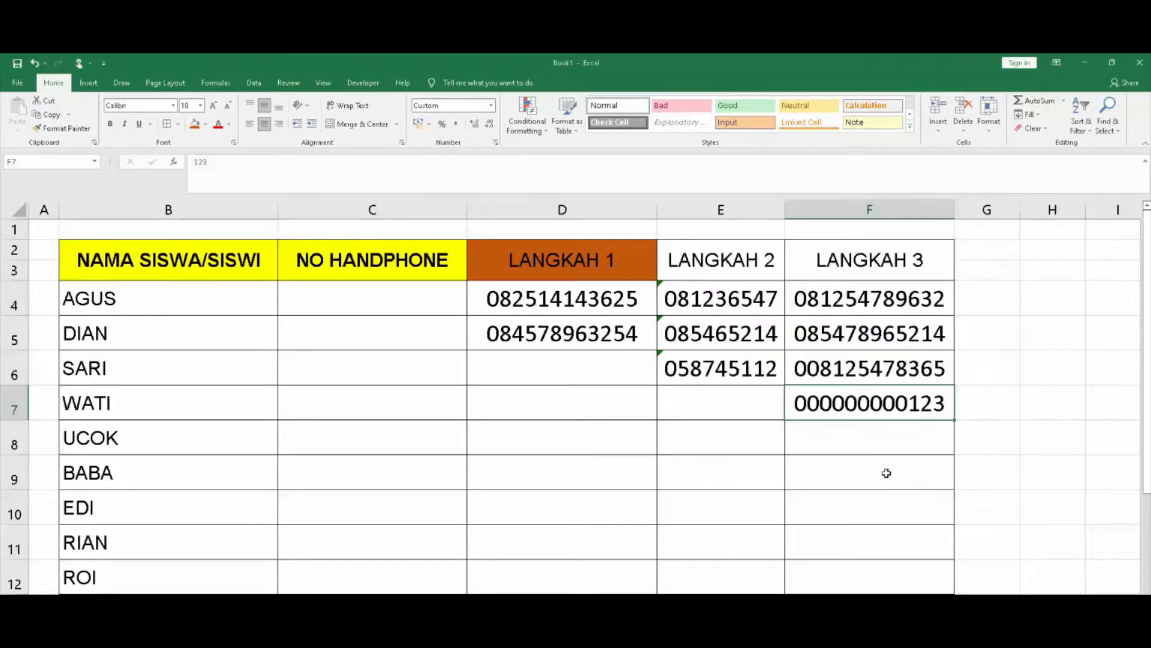
{"action": "left_click", "coordinate": [562, 260]}
{"action": "left_click", "coordinate": [567, 301]}
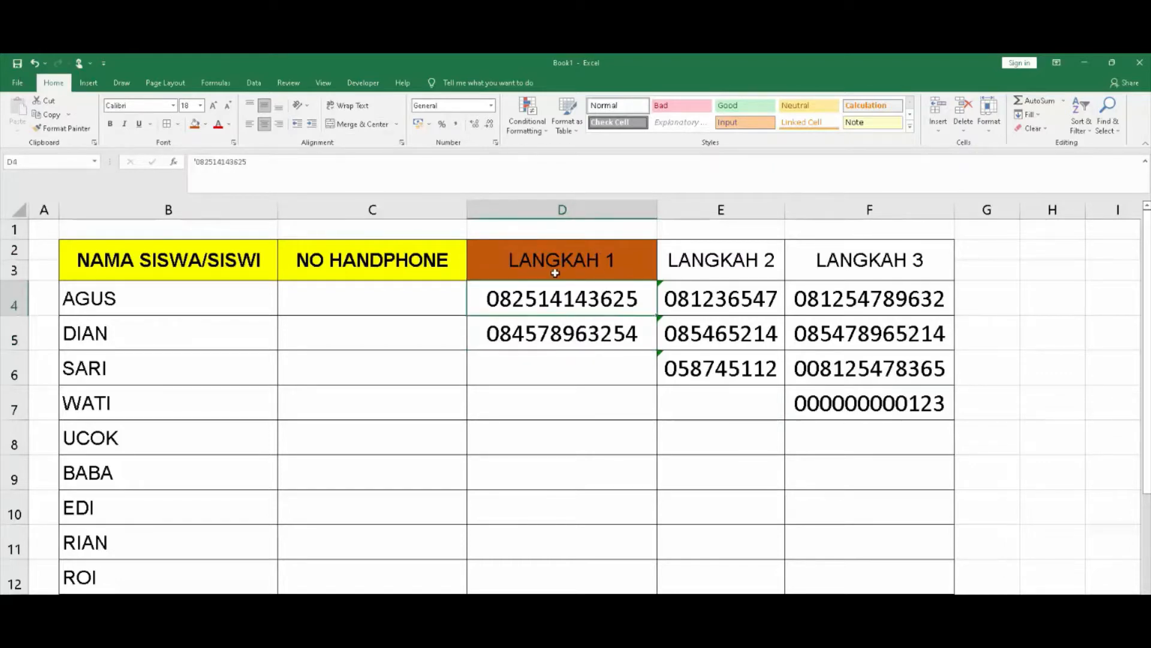
{"action": "left_click", "coordinate": [596, 257]}
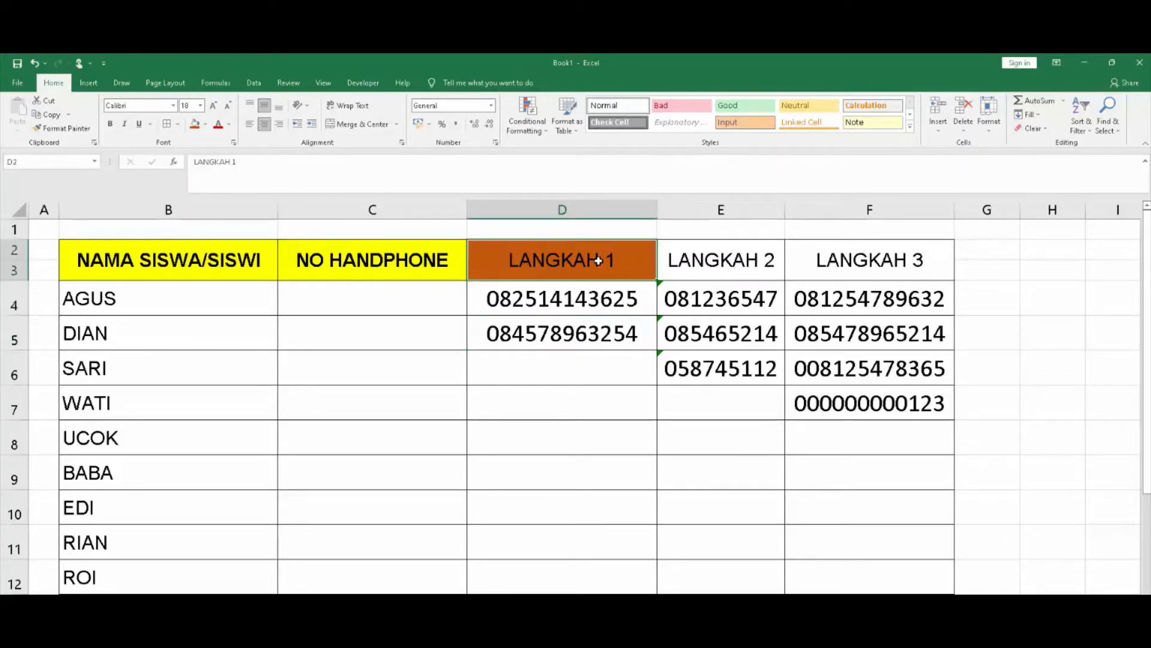
{"action": "left_click", "coordinate": [710, 267]}
{"action": "left_click", "coordinate": [850, 268]}
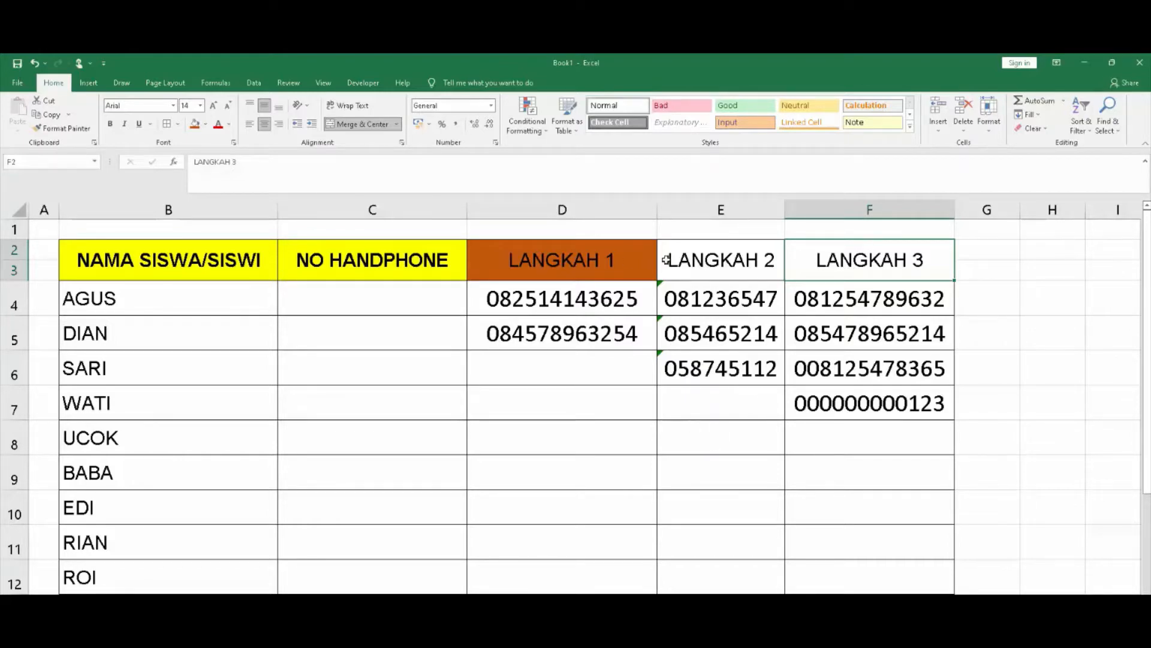
{"action": "left_click", "coordinate": [558, 257]}
{"action": "left_click", "coordinate": [741, 267]}
{"action": "left_click", "coordinate": [822, 259]}
{"action": "left_click", "coordinate": [876, 440]}
{"action": "left_click", "coordinate": [868, 260]}
{"action": "left_click", "coordinate": [864, 303]}
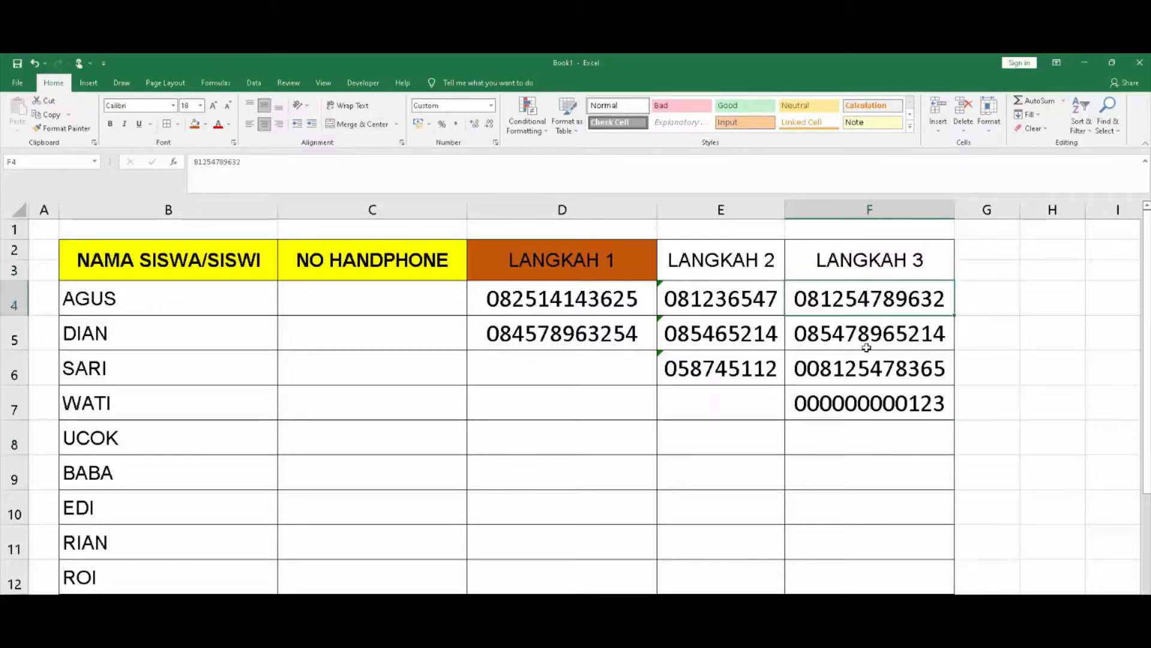
{"action": "left_click", "coordinate": [869, 338]}
{"action": "left_click", "coordinate": [877, 376]}
{"action": "left_click", "coordinate": [882, 399]}
{"action": "left_click", "coordinate": [889, 440]}
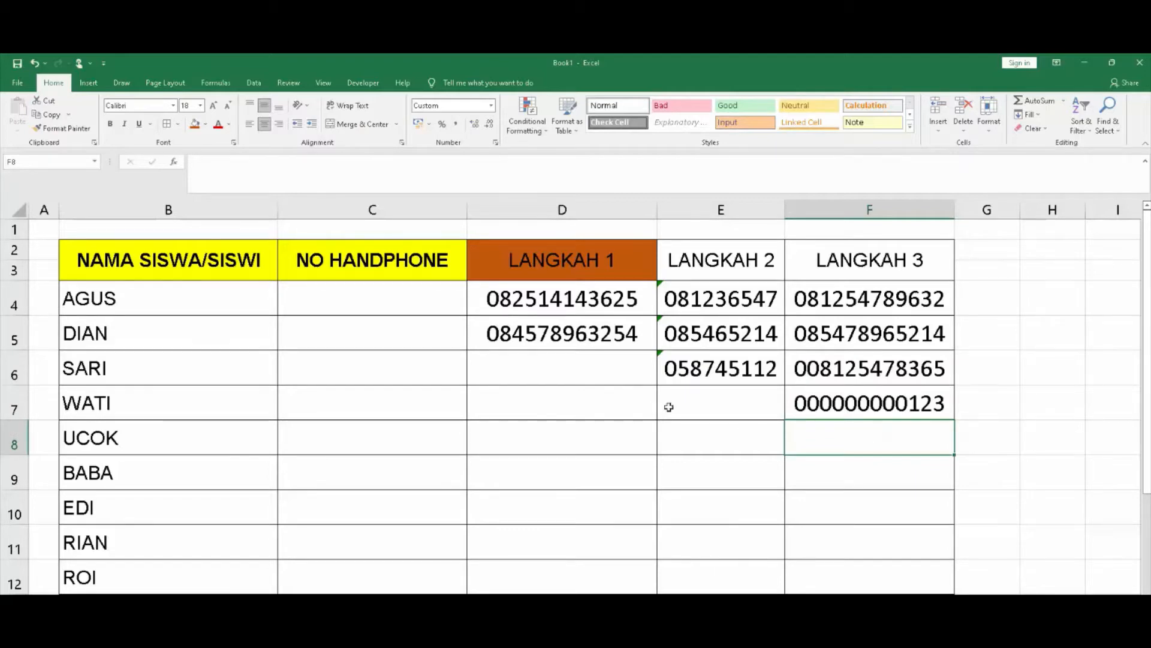
{"action": "left_click", "coordinate": [493, 108]}
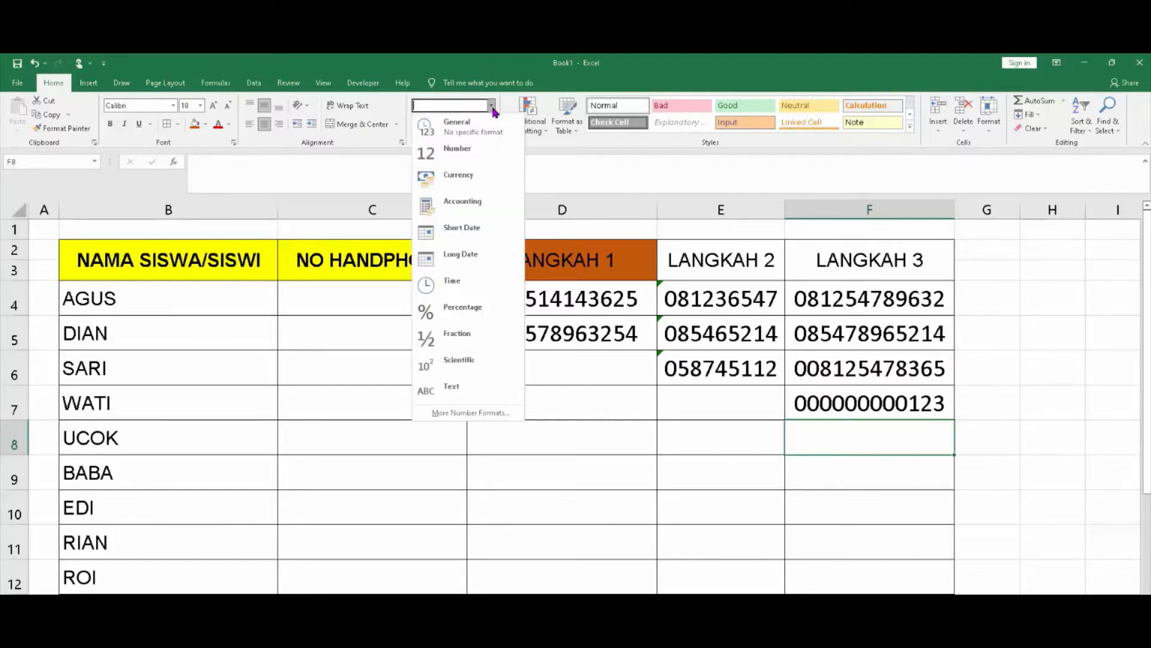
{"action": "left_click", "coordinate": [466, 412]}
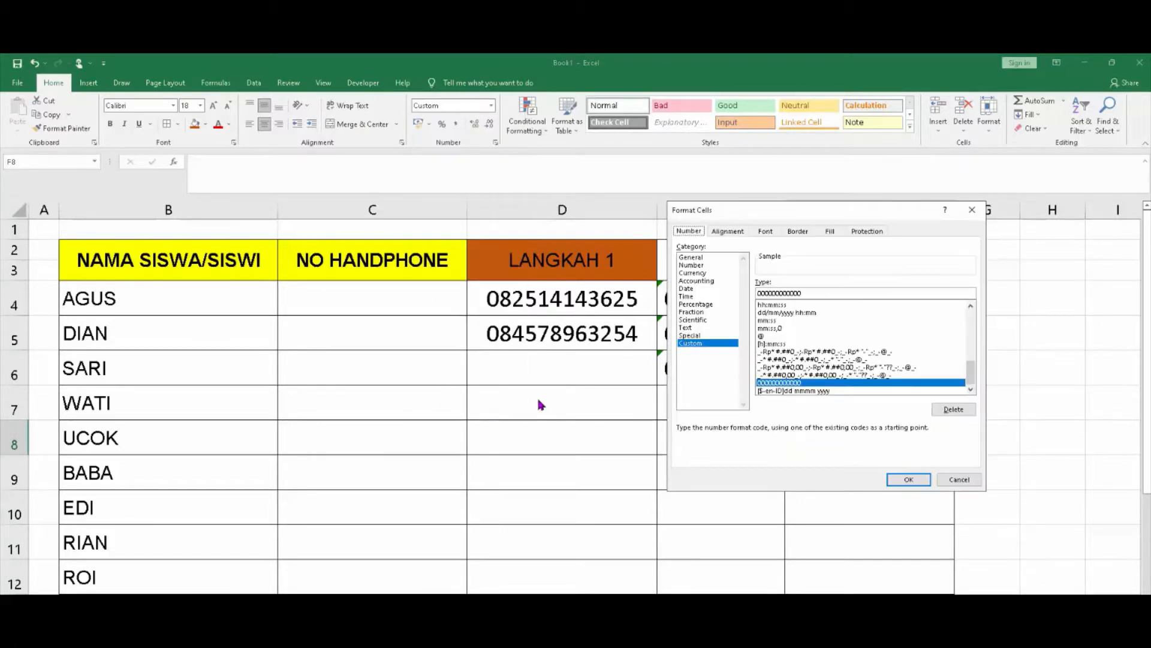
{"action": "left_click", "coordinate": [909, 479]}
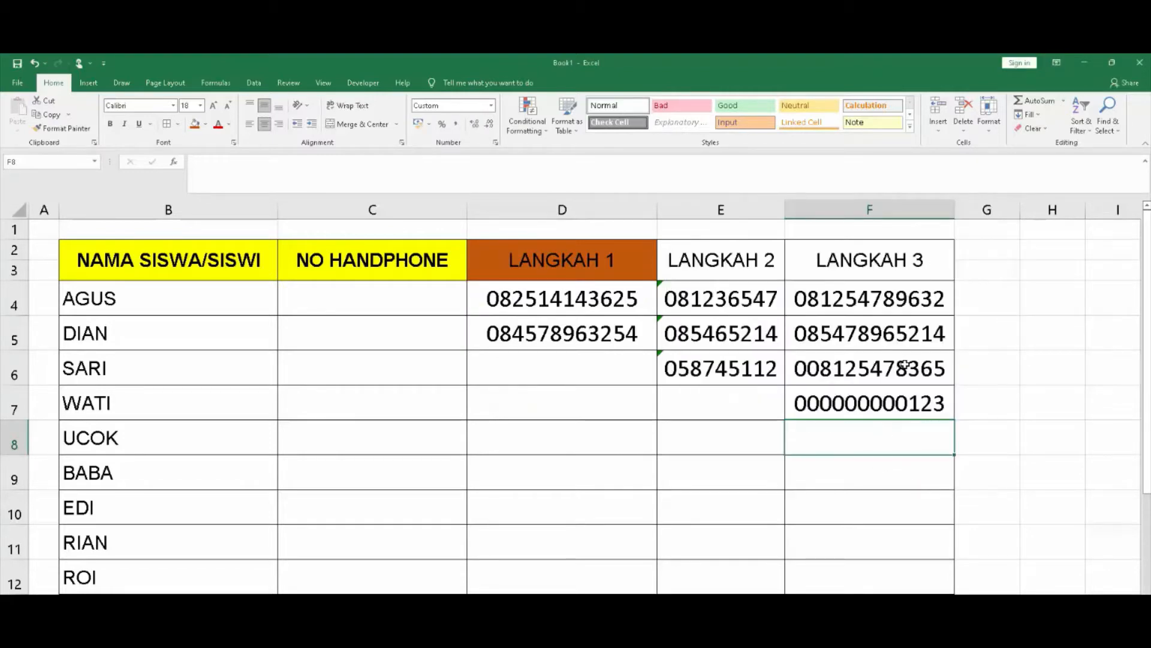
{"action": "left_click", "coordinate": [740, 262]}
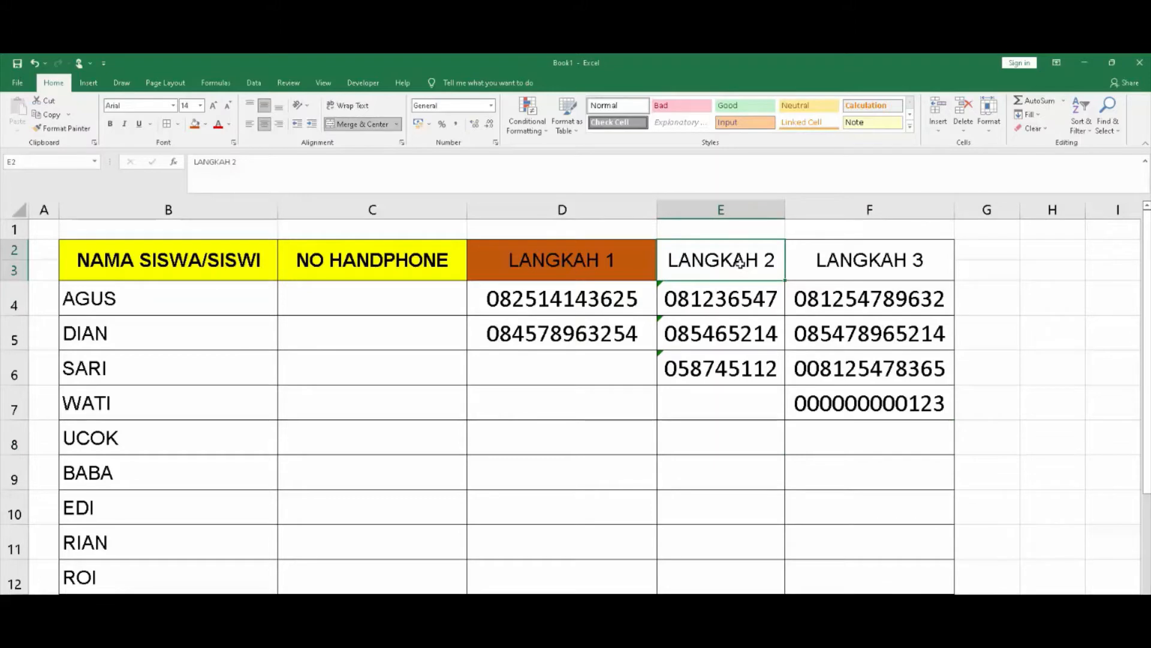
{"action": "left_click", "coordinate": [848, 303]}
{"action": "left_click", "coordinate": [709, 298]}
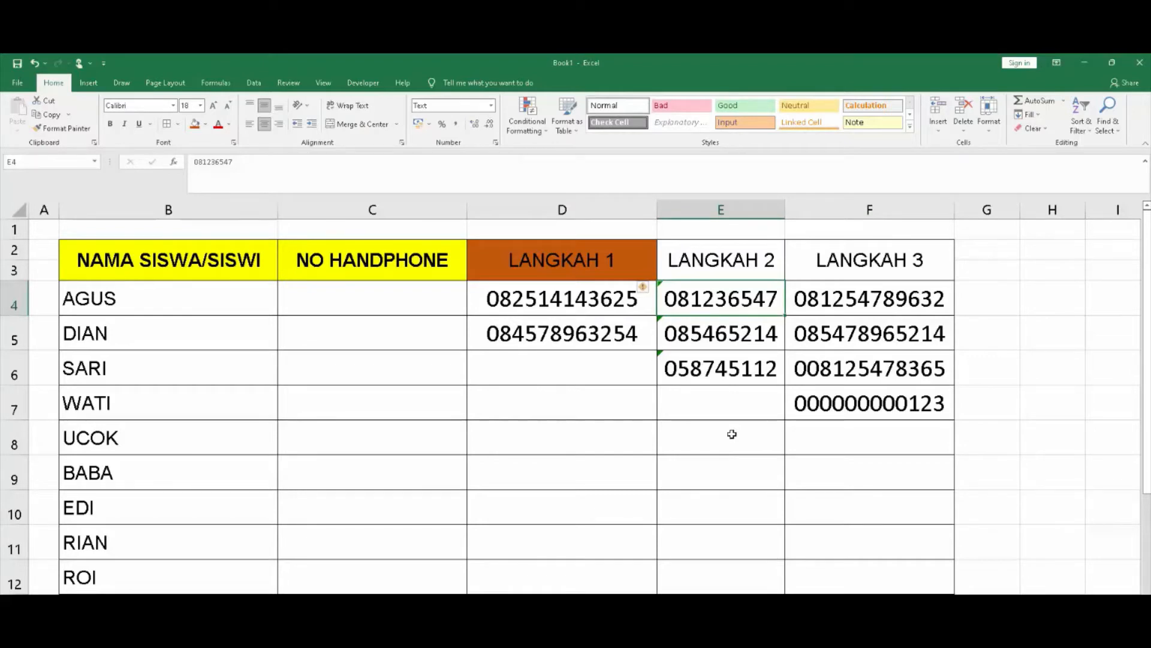
{"action": "left_click", "coordinate": [741, 382]}
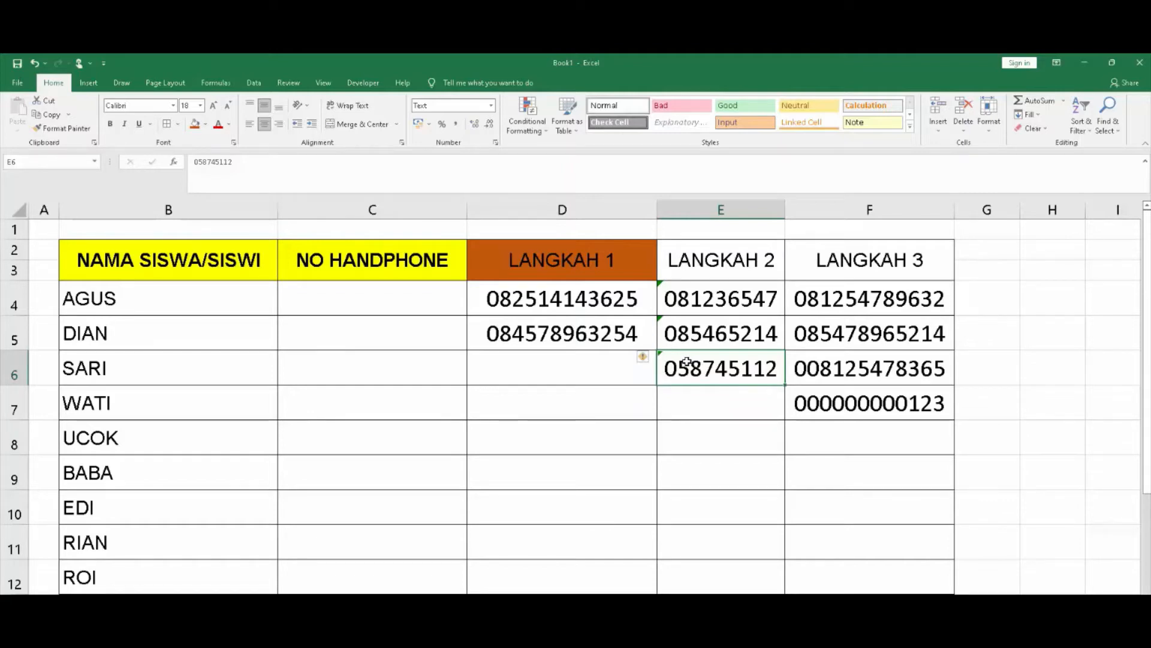
{"action": "left_click", "coordinate": [609, 400]}
{"action": "left_click", "coordinate": [611, 362]}
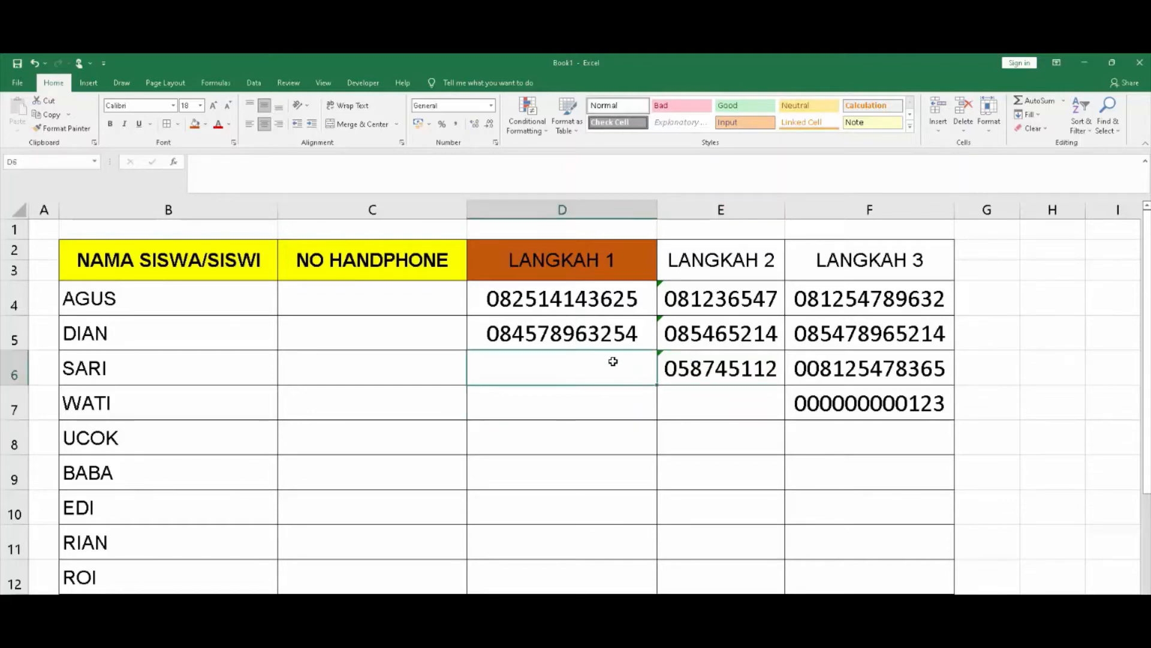
{"action": "left_click", "coordinate": [587, 298]}
{"action": "left_click", "coordinate": [595, 334]}
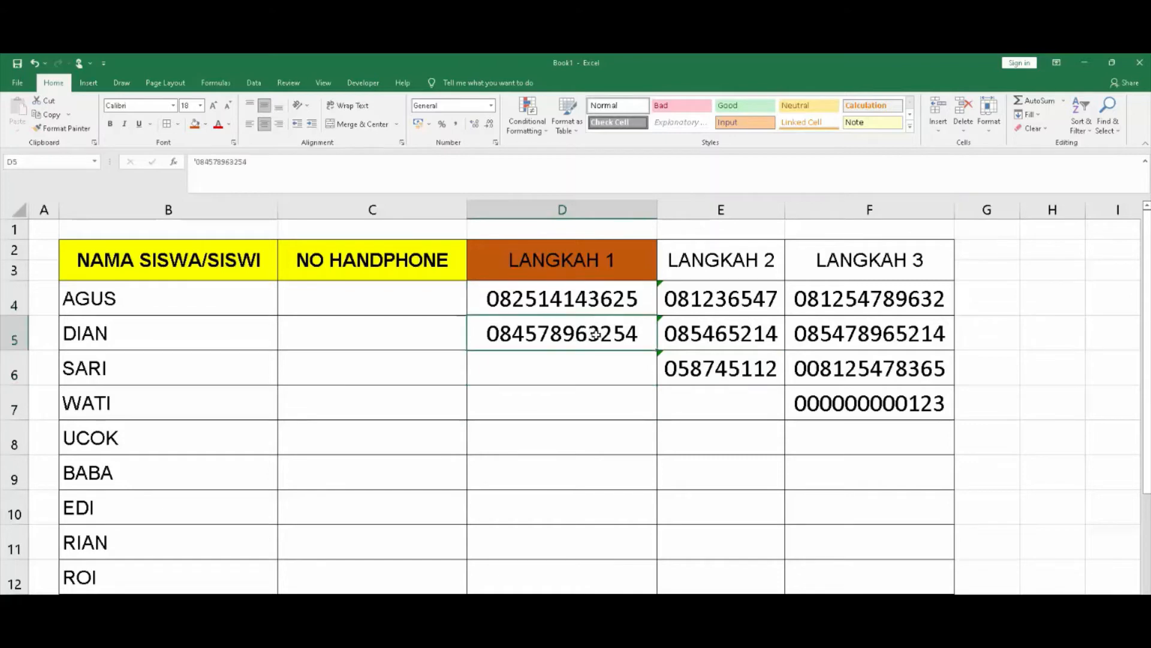
{"action": "left_click", "coordinate": [612, 381]}
{"action": "left_click", "coordinate": [597, 310]}
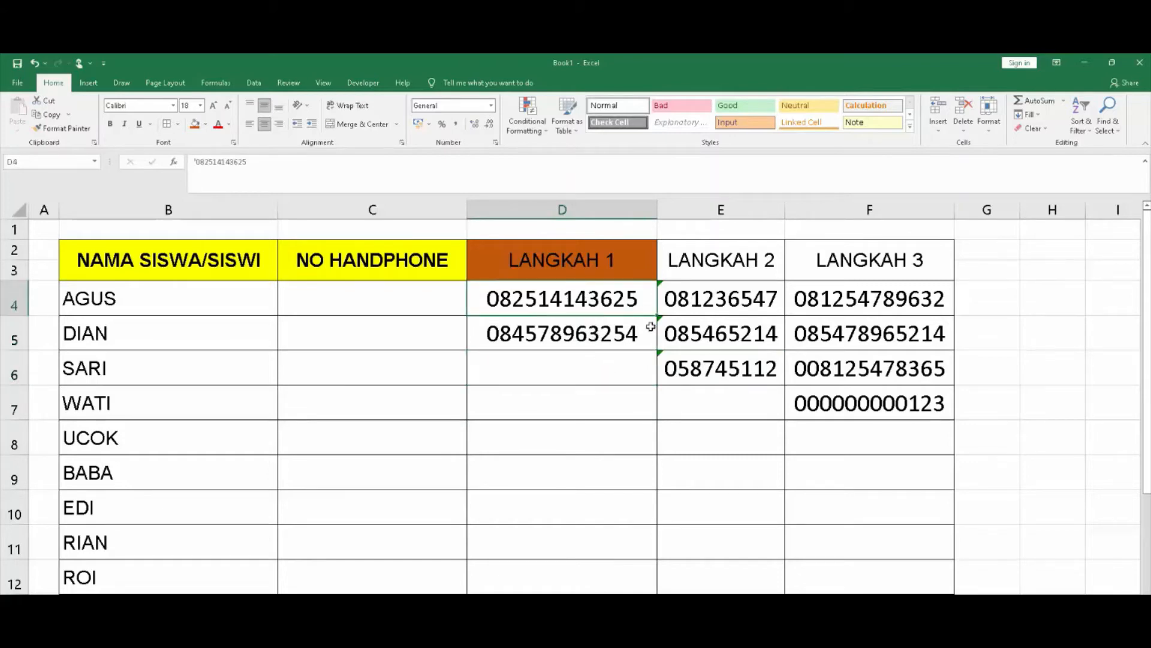
{"action": "left_click", "coordinate": [886, 301]}
{"action": "left_click", "coordinate": [509, 303]}
{"action": "left_click", "coordinate": [525, 338]}
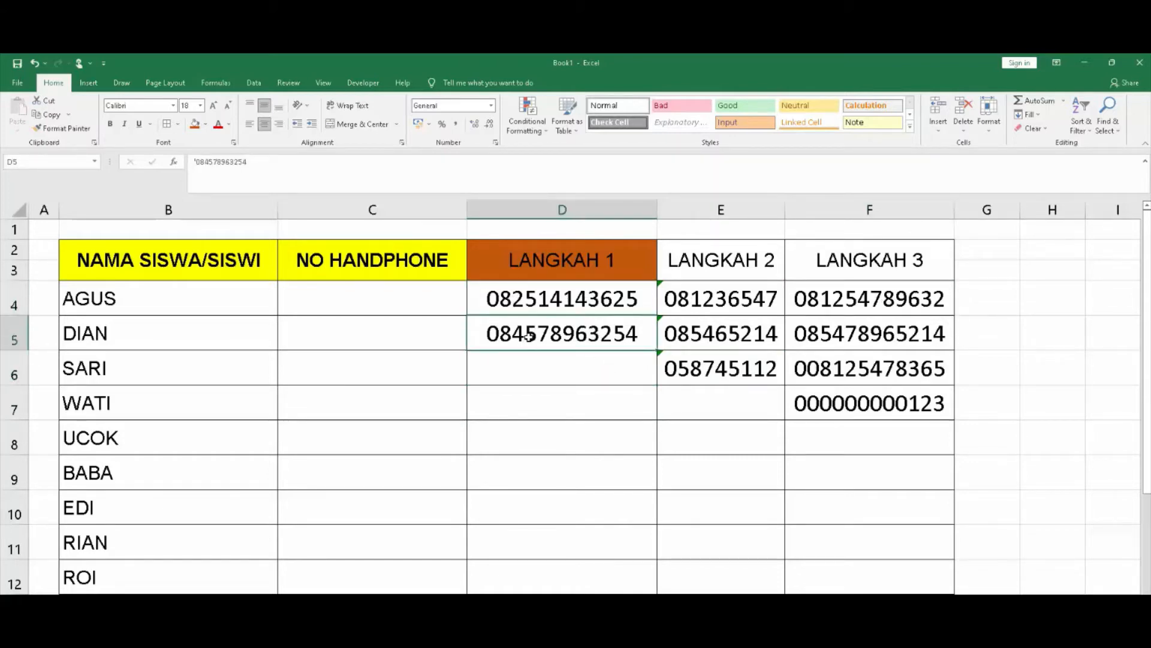